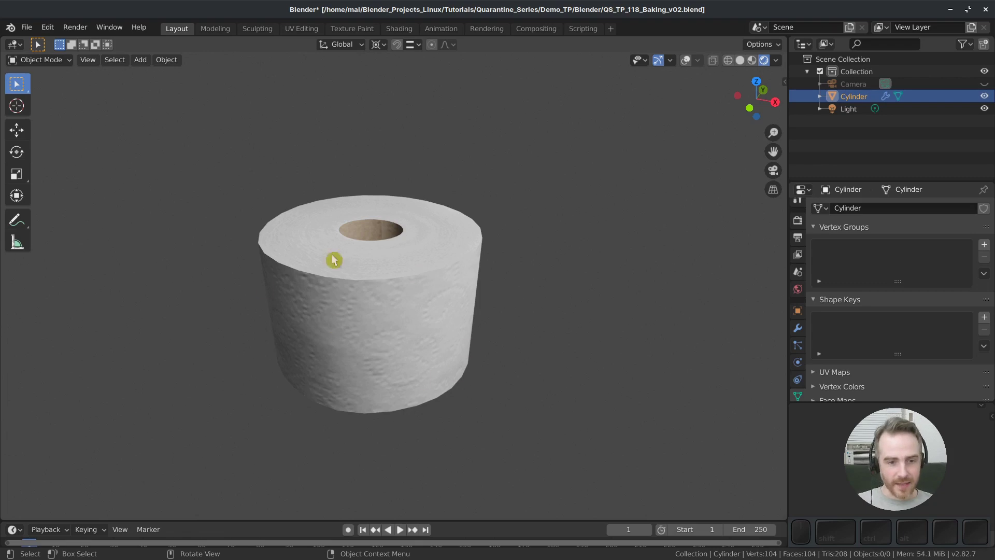
# - Open the Shading workspace and preview the TP_Texture_03.png node on its own on the toilet roll
pyautogui.moveTo(351, 309); pyautogui.dragTo(529, 346, button='middle')
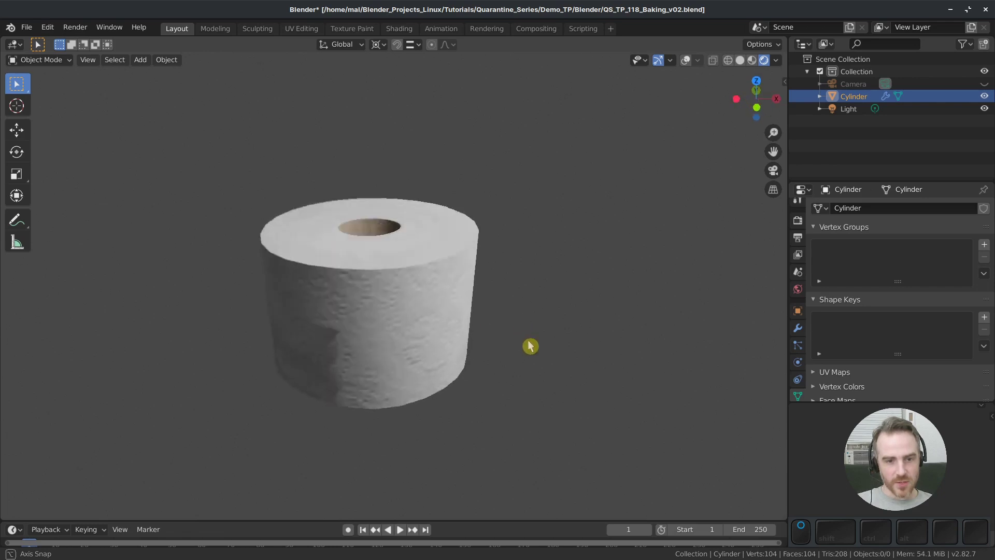
pyautogui.click(399, 28)
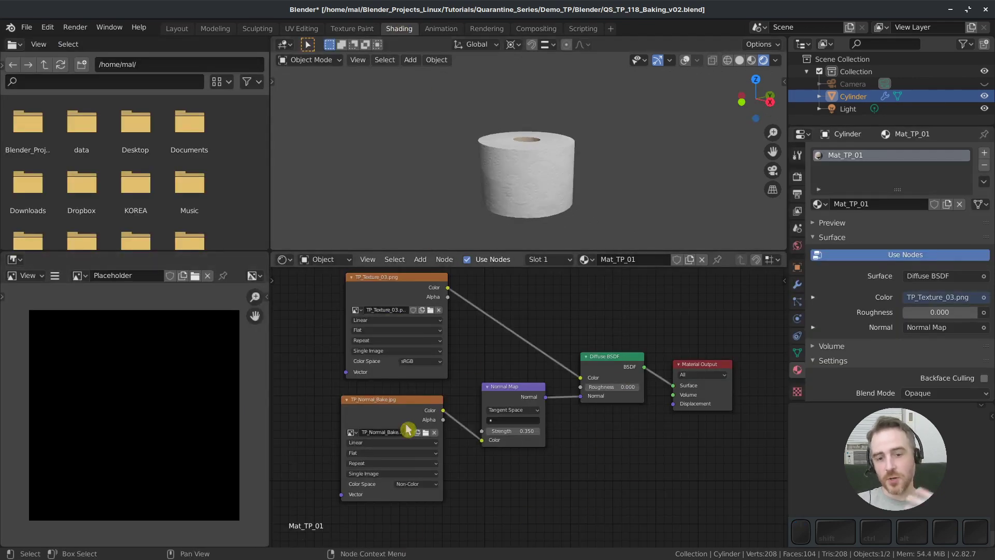
pyautogui.moveTo(404, 298); pyautogui.dragTo(400, 305)
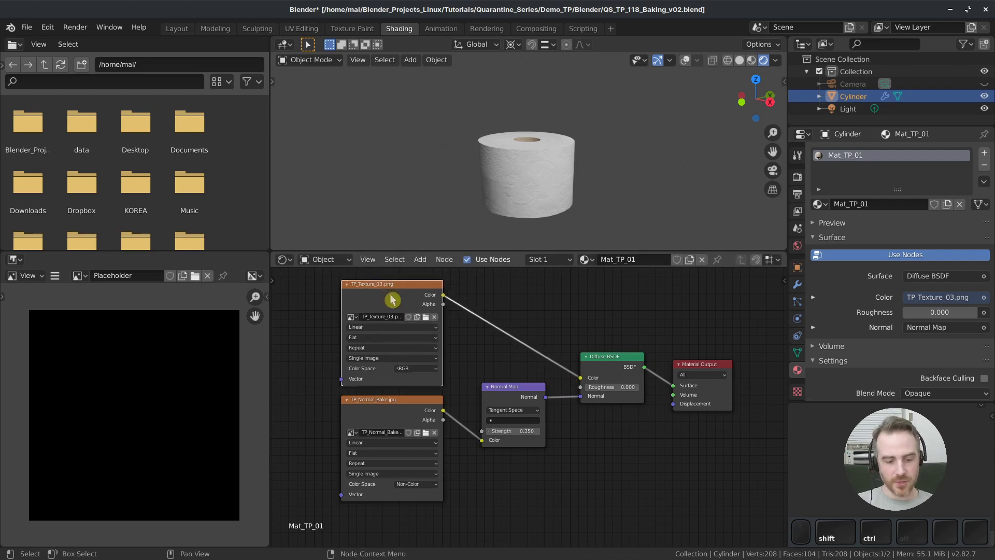
pyautogui.keyDown('ctrl'); pyautogui.keyDown('shift'); pyautogui.click(393, 300); pyautogui.keyUp('shift'); pyautogui.keyUp('ctrl')
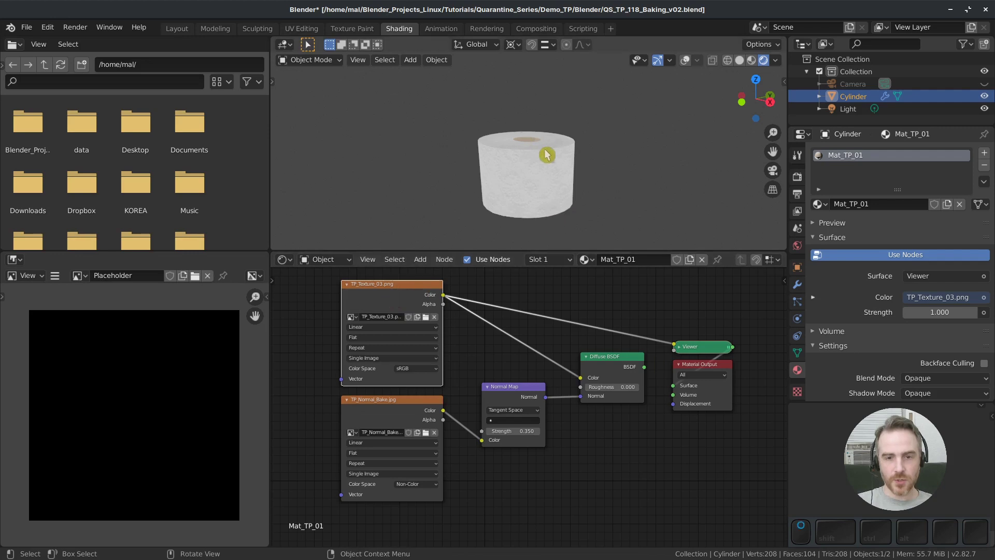
pyautogui.moveTo(549, 207); pyautogui.dragTo(536, 105, button='middle')
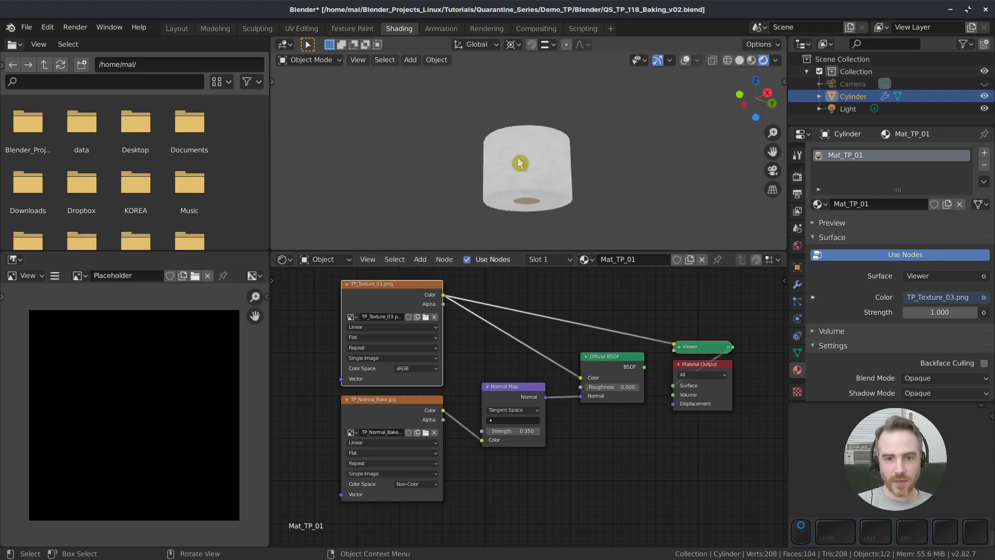
pyautogui.moveTo(520, 163); pyautogui.dragTo(535, 206, button='middle')
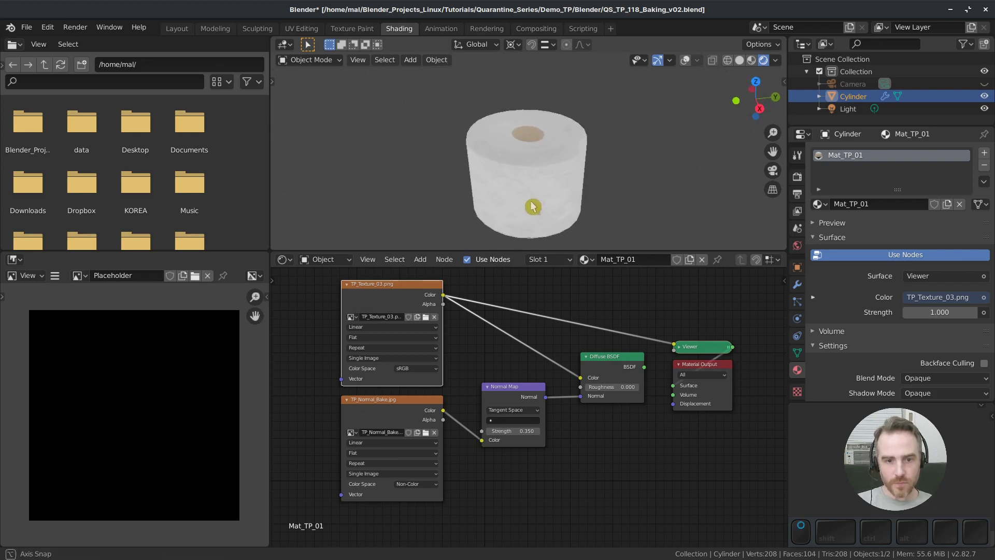
# - Preview the TP_Normal_Bake.jpg node on the roll and restore the Diffuse BSDF as the surface output
pyautogui.keyDown('ctrl'); pyautogui.keyDown('shift'); pyautogui.click(389, 413); pyautogui.keyUp('shift'); pyautogui.keyUp('ctrl')
pyautogui.moveTo(526, 186); pyautogui.dragTo(483, 175, button='middle')
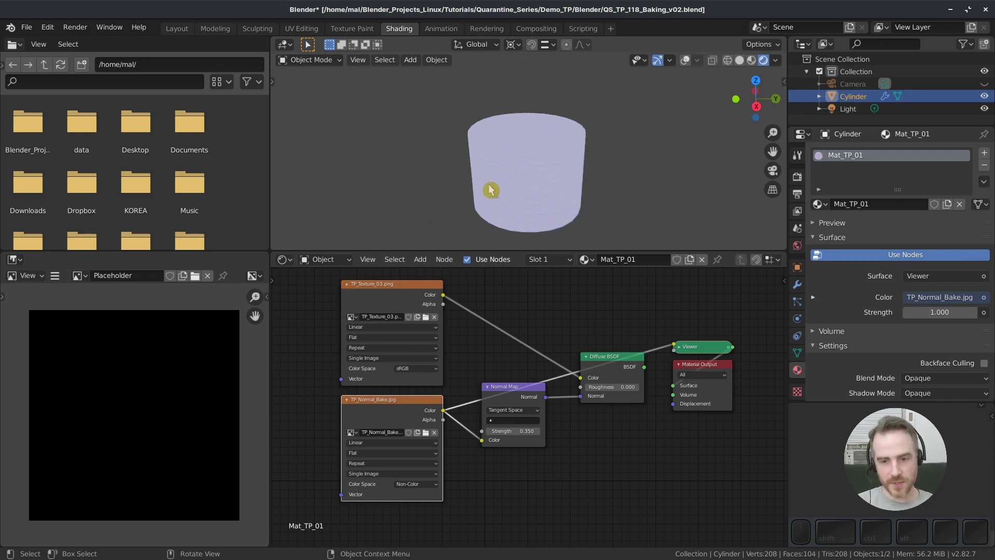
pyautogui.keyDown('ctrl'); pyautogui.keyDown('shift'); pyautogui.click(608, 360); pyautogui.keyUp('shift'); pyautogui.keyUp('ctrl')
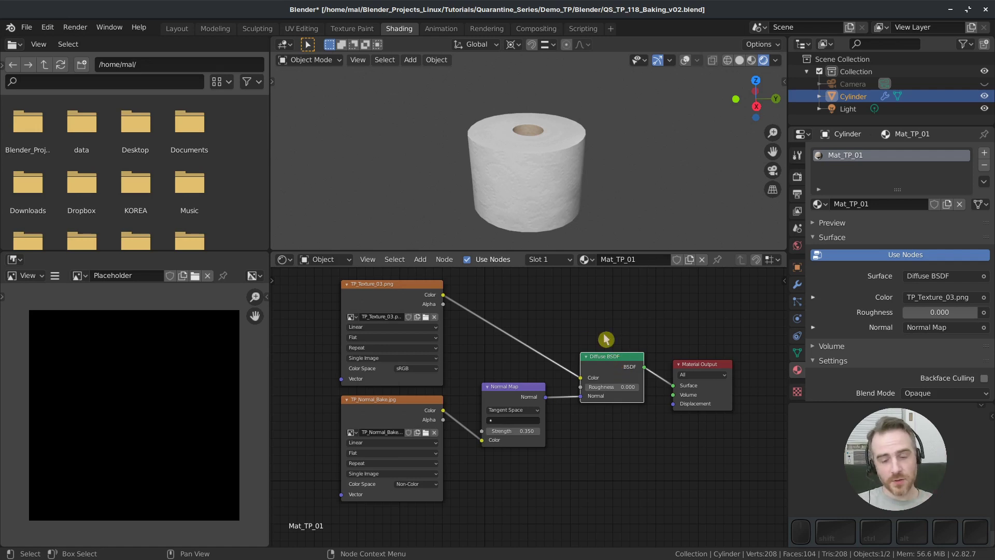
# - Rearrange the Diffuse BSDF and Material Output nodes closer together and inspect the shaded roll
pyautogui.moveTo(609, 360); pyautogui.dragTo(595, 359)
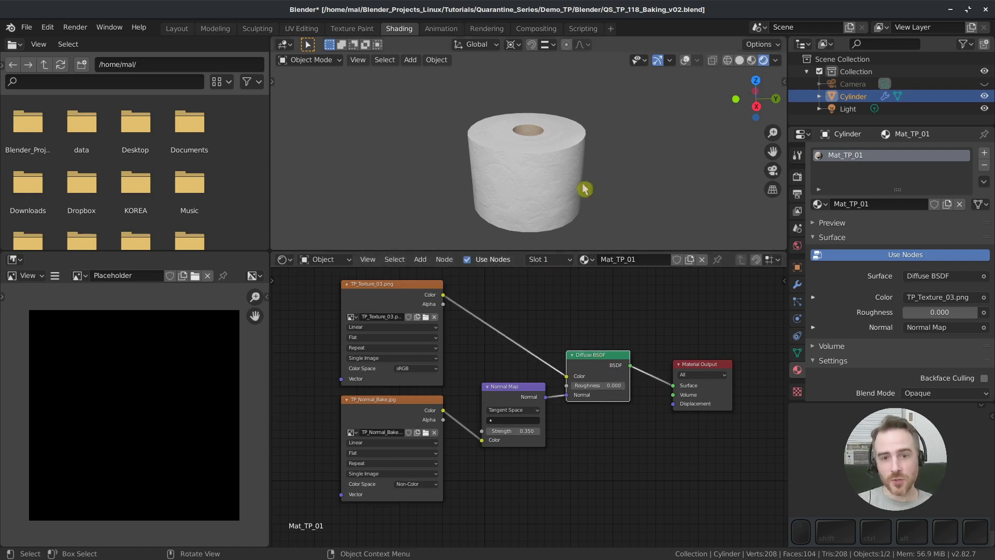
pyautogui.moveTo(578, 154)
pyautogui.mouseDown(button='middle')
pyautogui.moveTo(480, 151)
pyautogui.moveTo(579, 154)
pyautogui.mouseUp(button='middle')
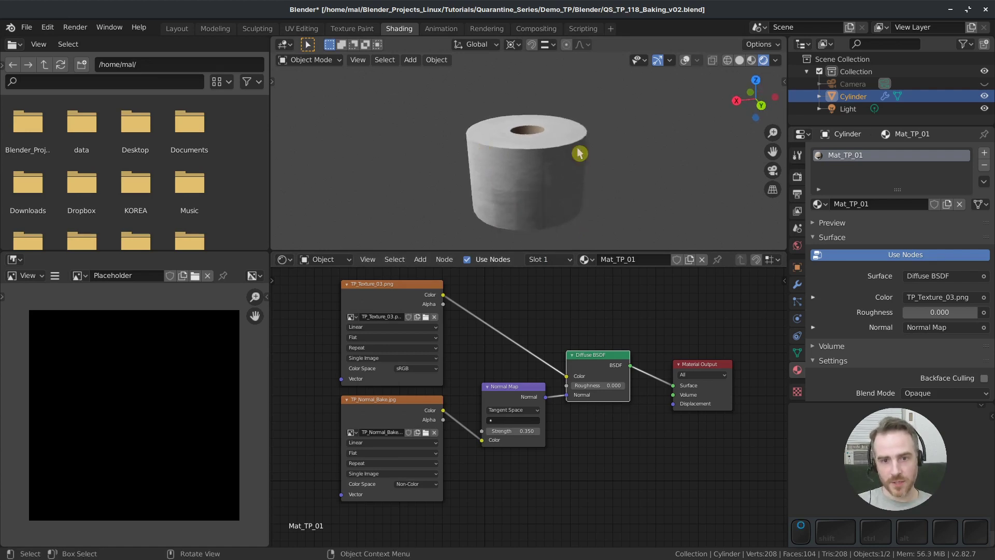
pyautogui.moveTo(698, 364); pyautogui.dragTo(687, 342)
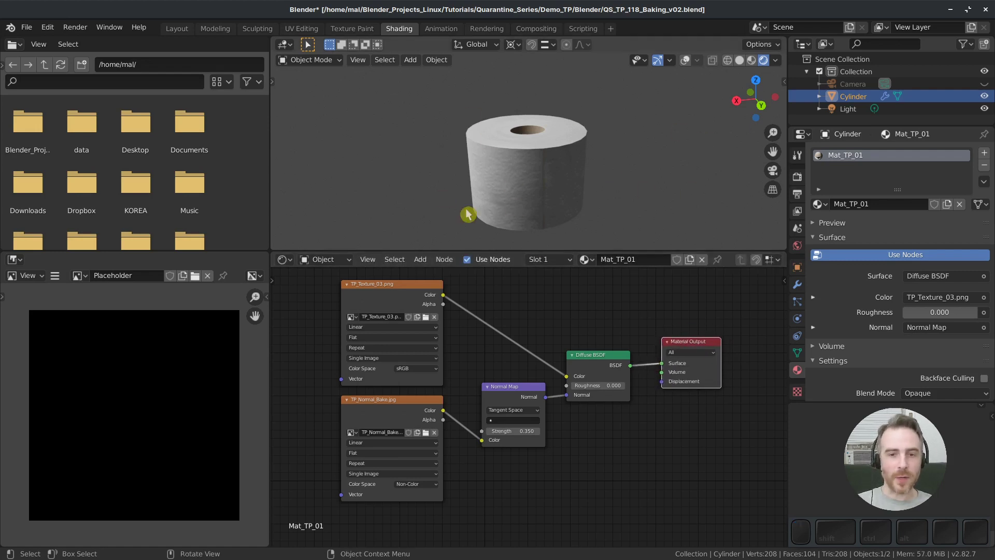
pyautogui.moveTo(492, 191); pyautogui.dragTo(674, 196, button='middle')
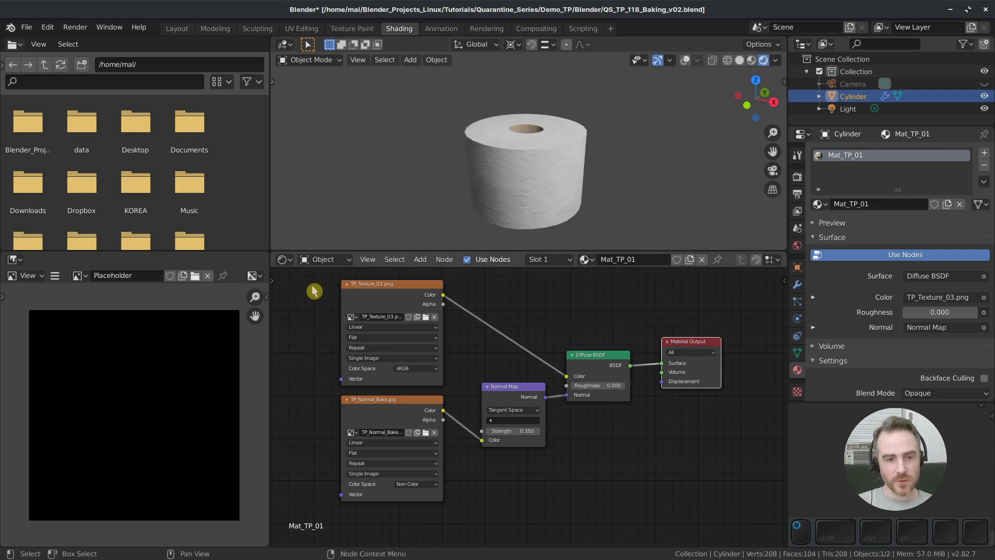
# - Move the Material Output beside the TP_Bake_03.png node, connect the image's Color to Surface, and inspect the baked look on the roll
pyautogui.moveTo(312, 287); pyautogui.dragTo(607, 496)
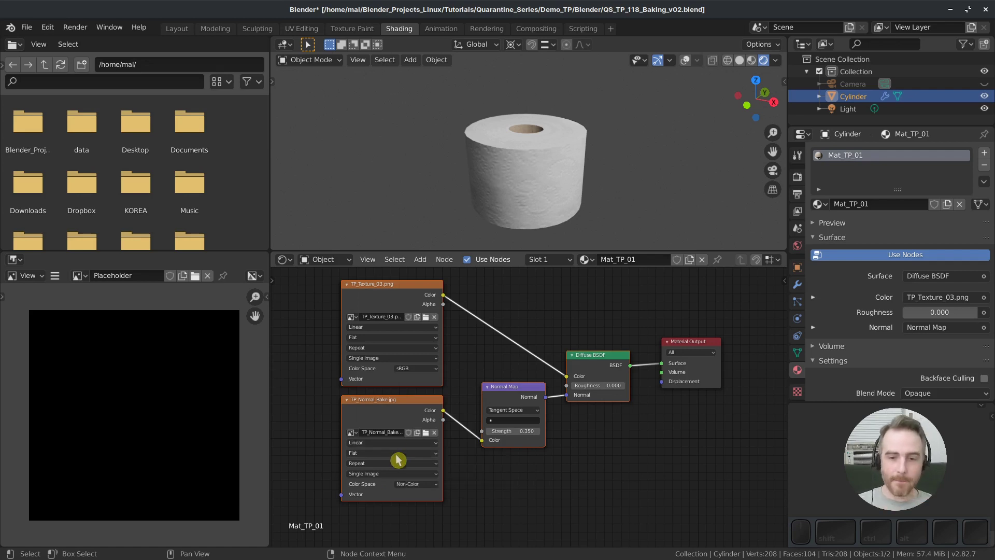
pyautogui.press('g')
pyautogui.moveTo(531, 315); pyautogui.dragTo(520, 426, button='middle')
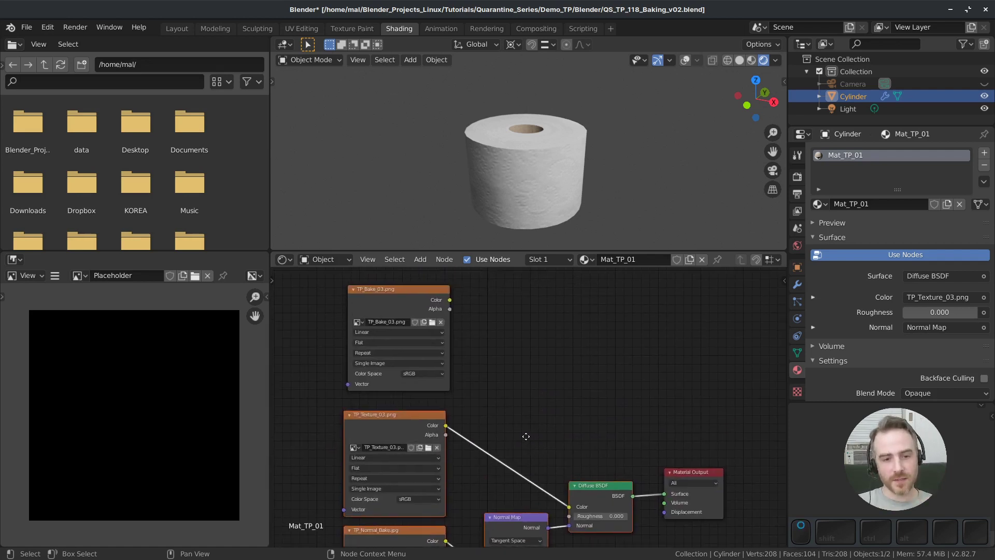
pyautogui.click(639, 213)
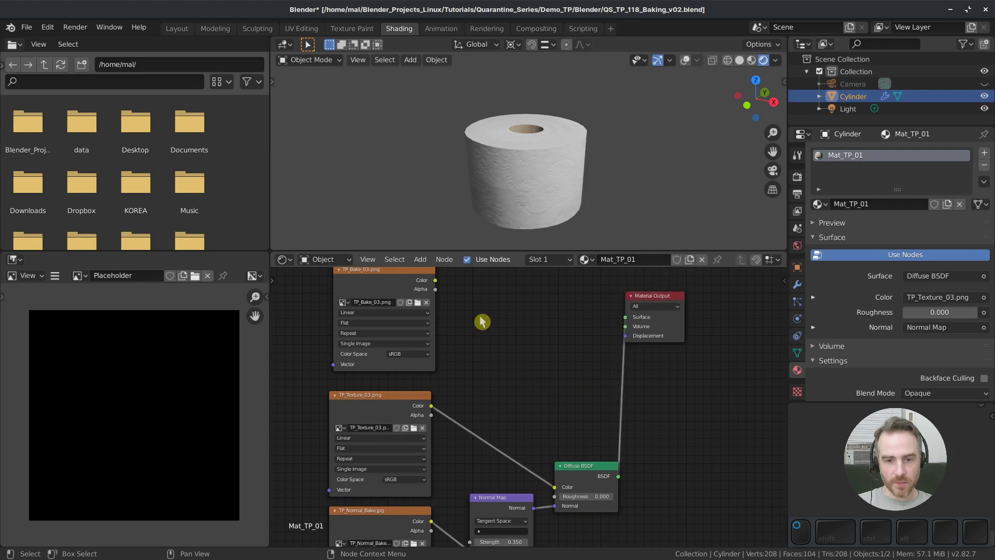
pyautogui.moveTo(435, 283); pyautogui.dragTo(625, 317)
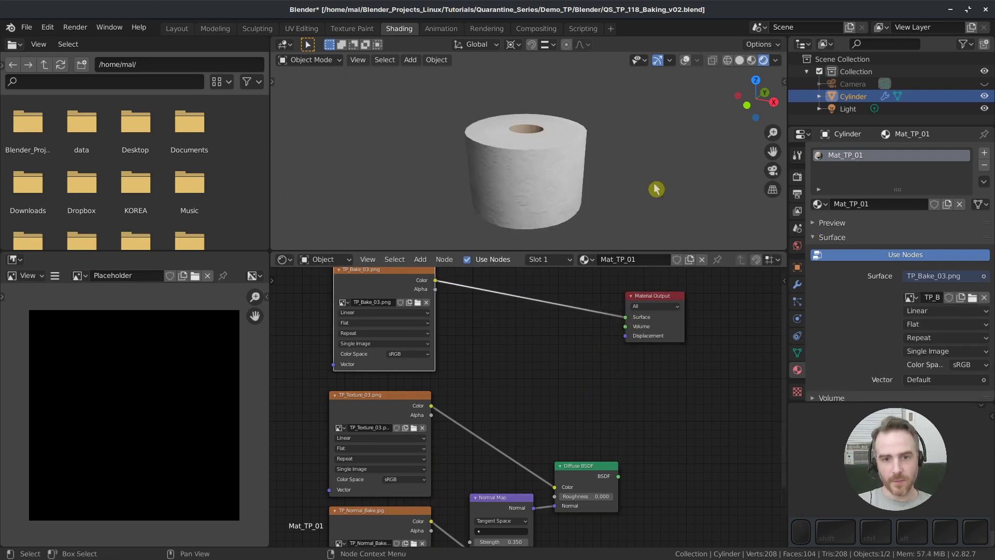
pyautogui.moveTo(501, 146); pyautogui.dragTo(608, 178, button='middle')
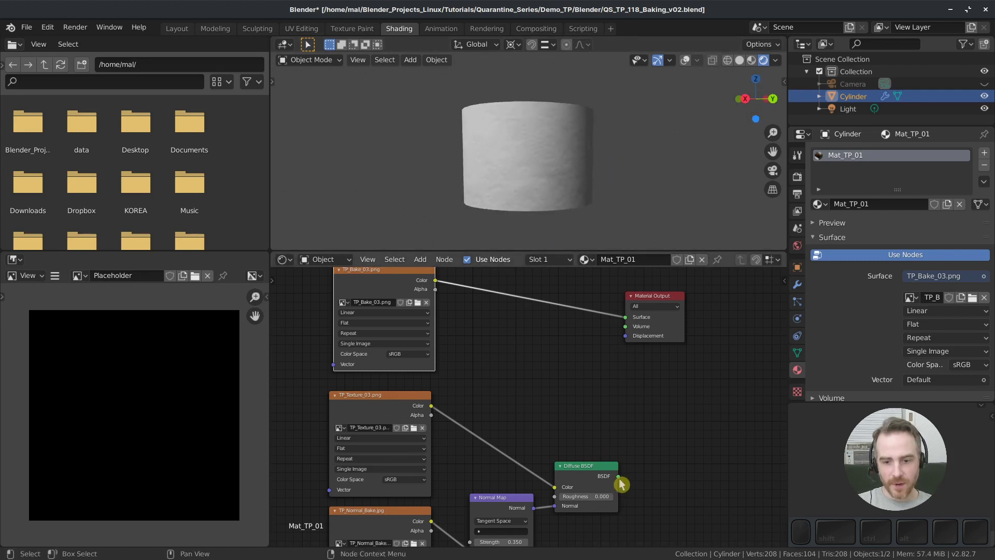
# - Reconnect the Diffuse BSDF to the Material Output's Surface and open the scene's render settings
pyautogui.moveTo(618, 477); pyautogui.dragTo(627, 317)
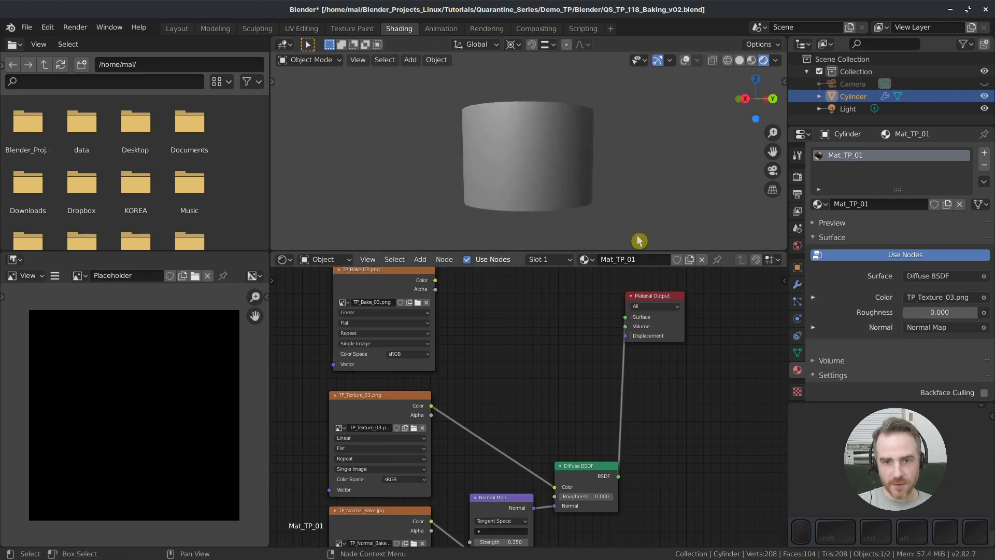
pyautogui.moveTo(662, 171)
pyautogui.mouseDown(button='middle')
pyautogui.moveTo(516, 175)
pyautogui.moveTo(544, 195)
pyautogui.moveTo(591, 189)
pyautogui.moveTo(607, 200)
pyautogui.mouseUp(button='middle')
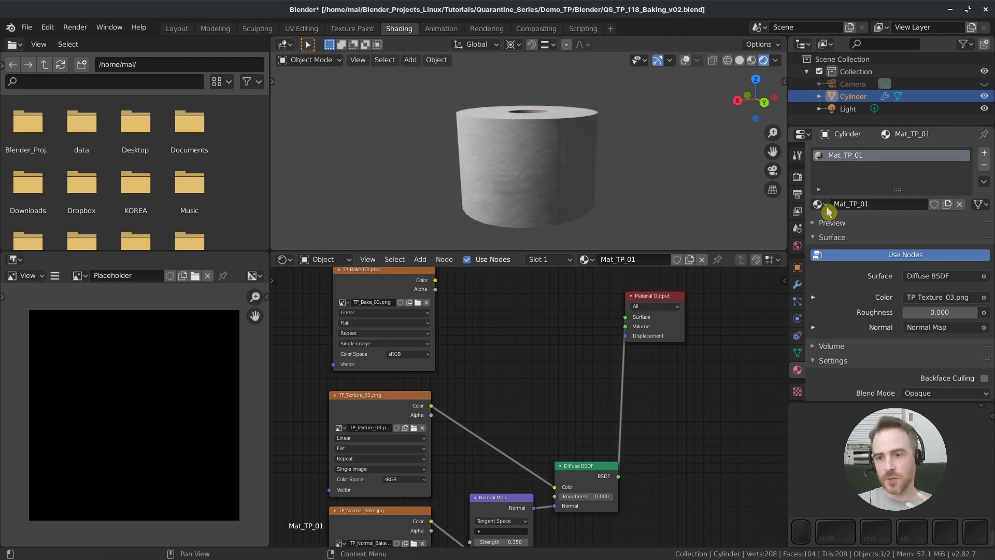
pyautogui.click(798, 177)
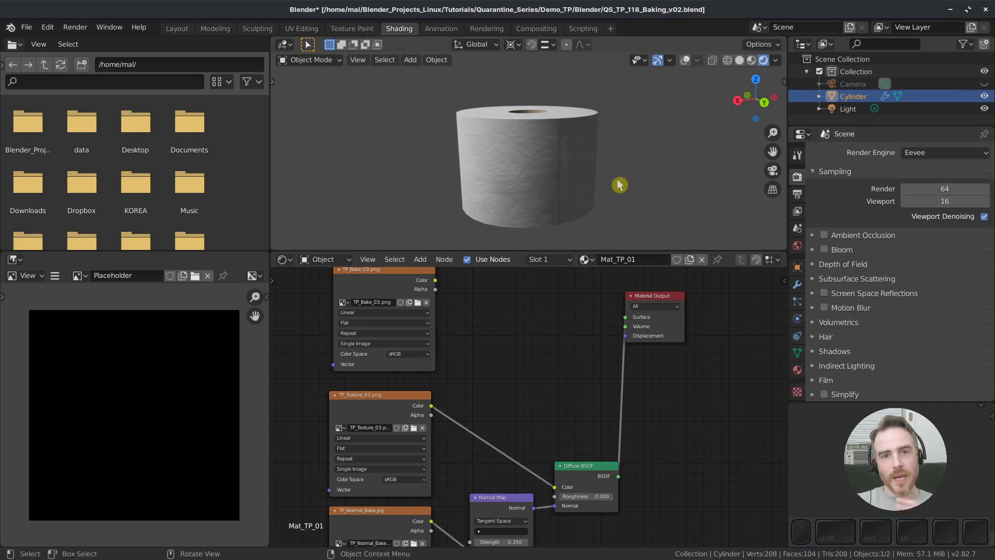
pyautogui.moveTo(595, 165); pyautogui.dragTo(566, 187, button='middle')
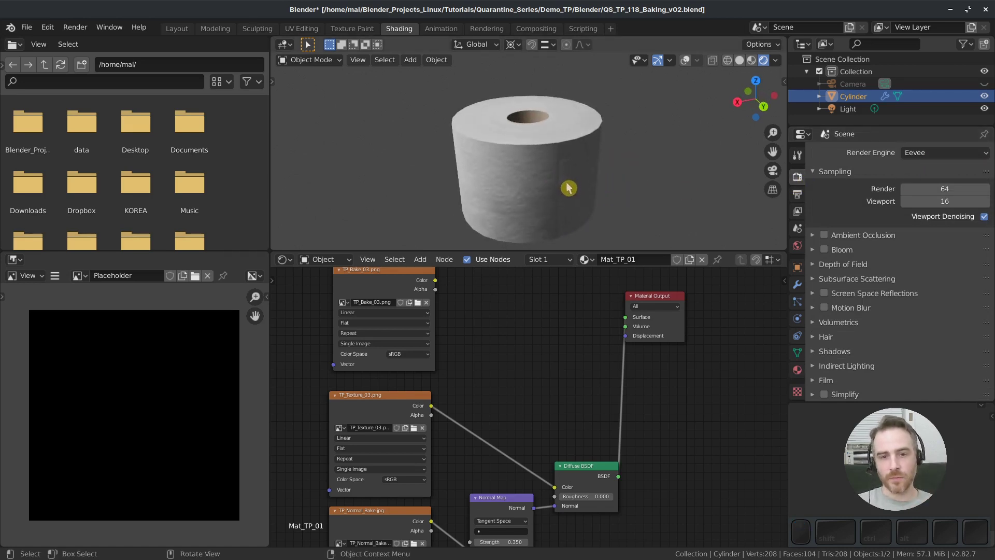
# - Connect TP_Bake_03.png's Color to the Material Output's Surface again and hide the Light to inspect the baked lighting from several angles
pyautogui.moveTo(435, 281)
pyautogui.mouseDown()
pyautogui.moveTo(638, 323)
pyautogui.moveTo(612, 316)
pyautogui.mouseUp()
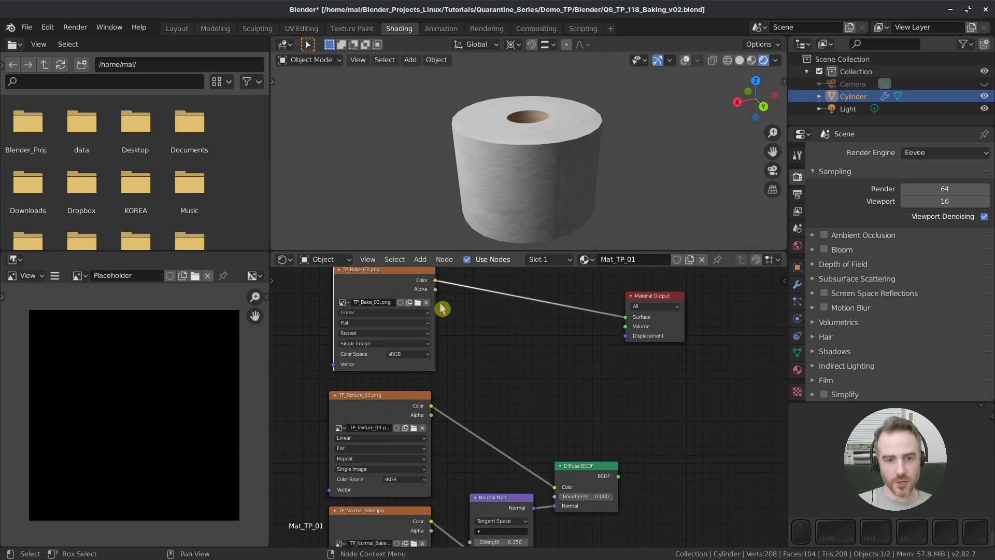
pyautogui.moveTo(570, 162); pyautogui.dragTo(447, 176, button='middle')
pyautogui.click(984, 109)
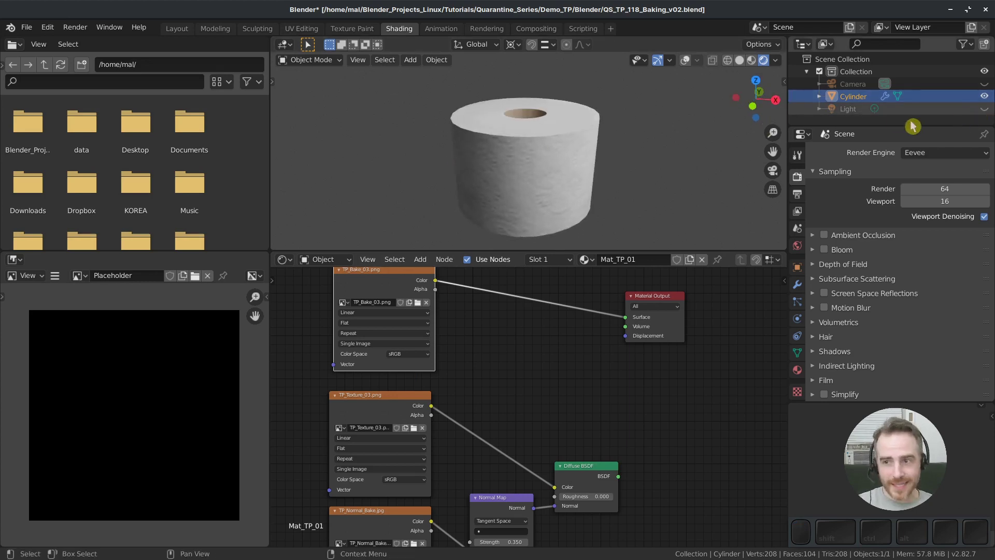
pyautogui.scroll(-3, 506, 163)
pyautogui.moveTo(505, 162); pyautogui.dragTo(616, 155, button='middle')
pyautogui.moveTo(598, 71); pyautogui.dragTo(557, 216, button='middle')
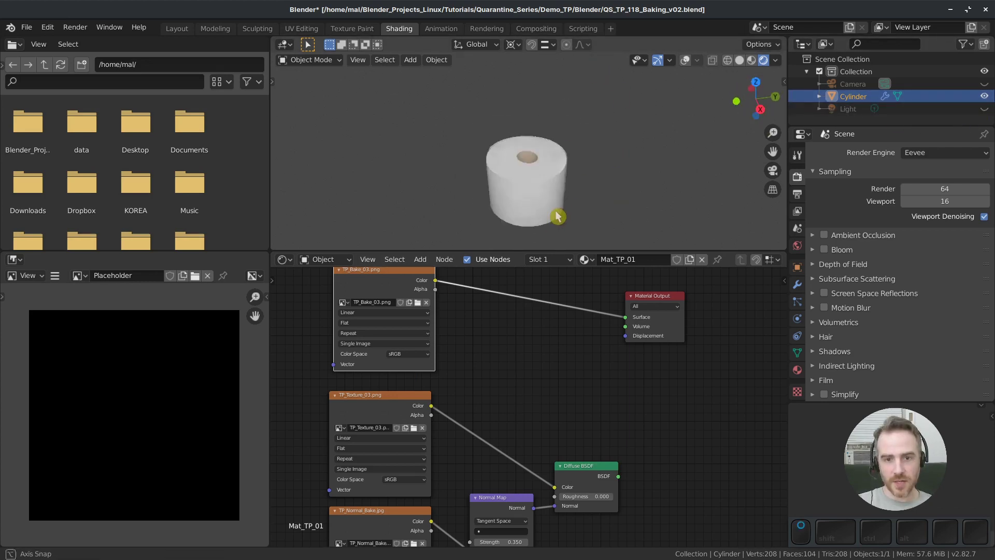
pyautogui.scroll(2, 558, 223)
pyautogui.moveTo(595, 162); pyautogui.dragTo(611, 163, button='middle')
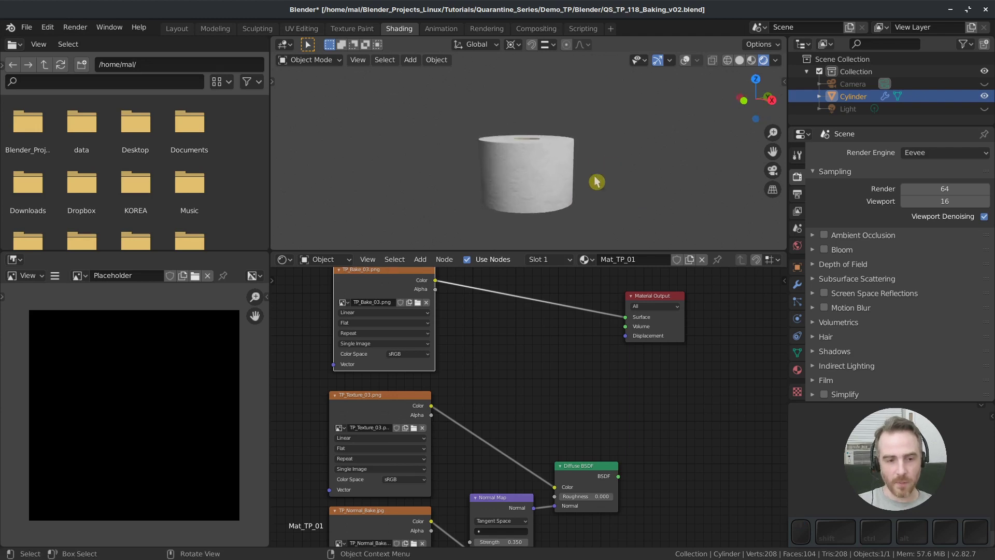
# - Display the TP_Bake_03.png image in the Image Editor
pyautogui.click(80, 278)
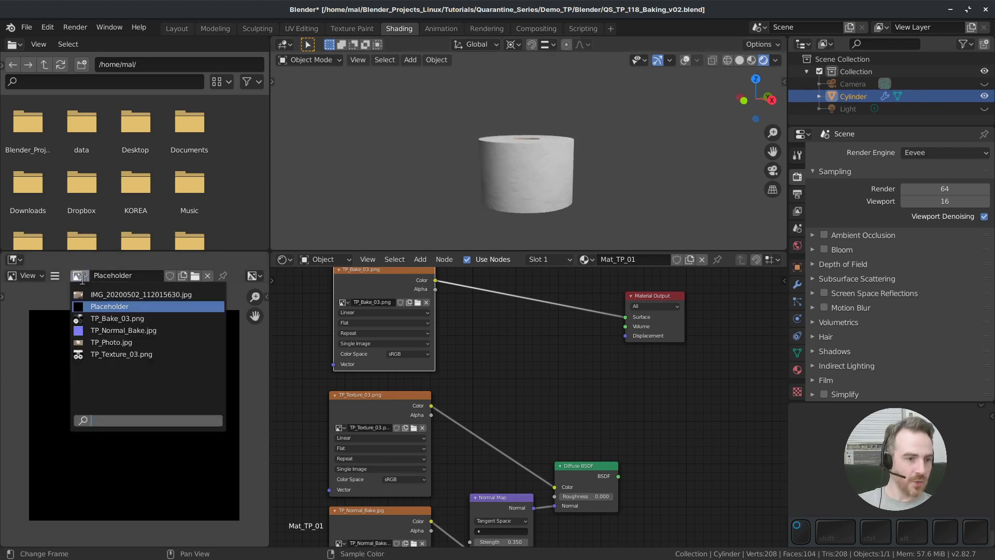
pyautogui.click(128, 321)
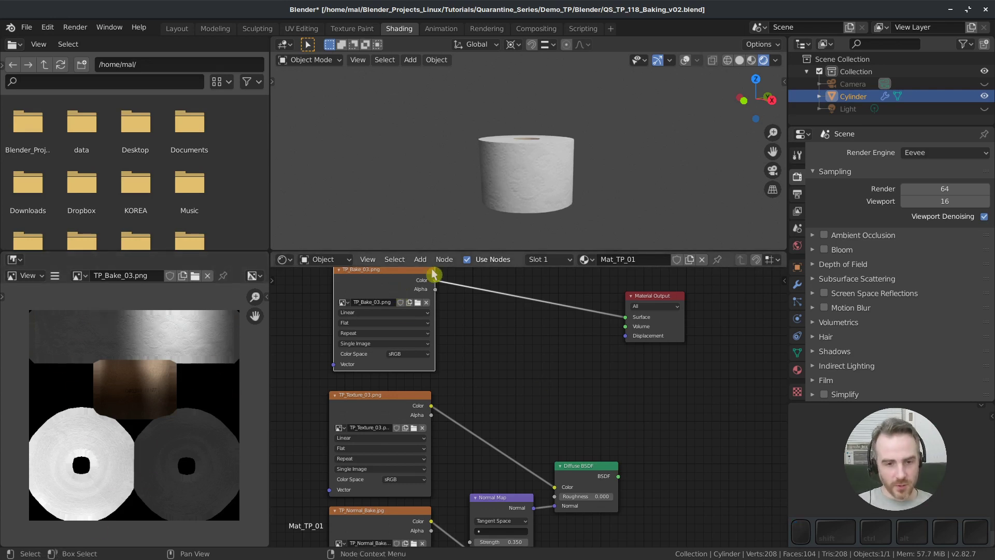
# - Delete the TP_Bake_03.png node and connect the Diffuse BSDF to the Surface of the Material Output, moved nearer to it
pyautogui.press('x')
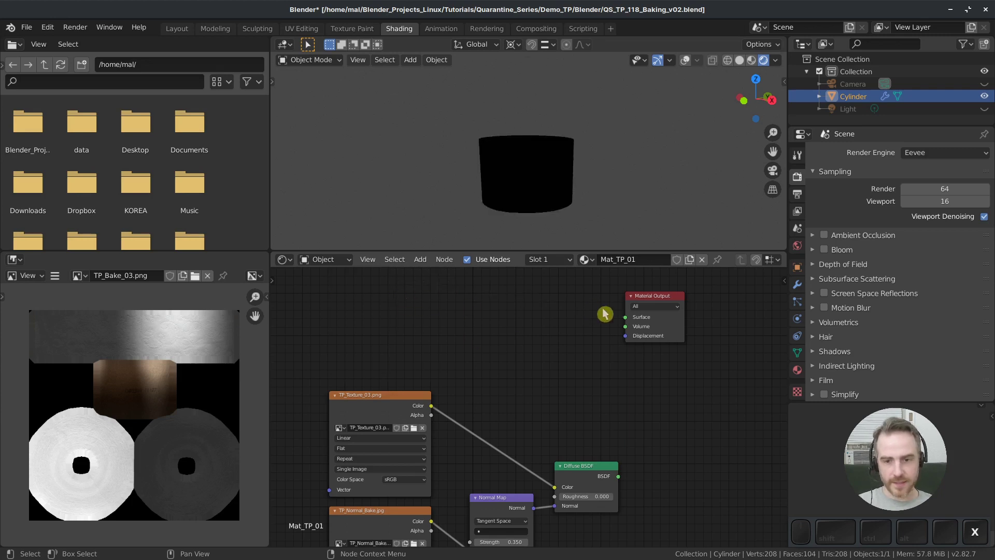
pyautogui.moveTo(648, 299); pyautogui.dragTo(691, 370)
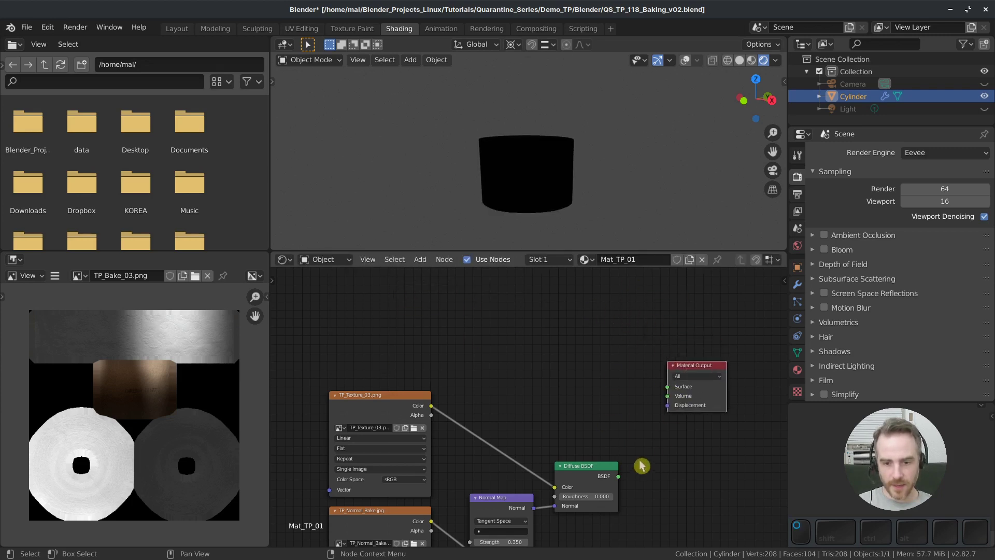
pyautogui.moveTo(620, 476); pyautogui.dragTo(668, 387)
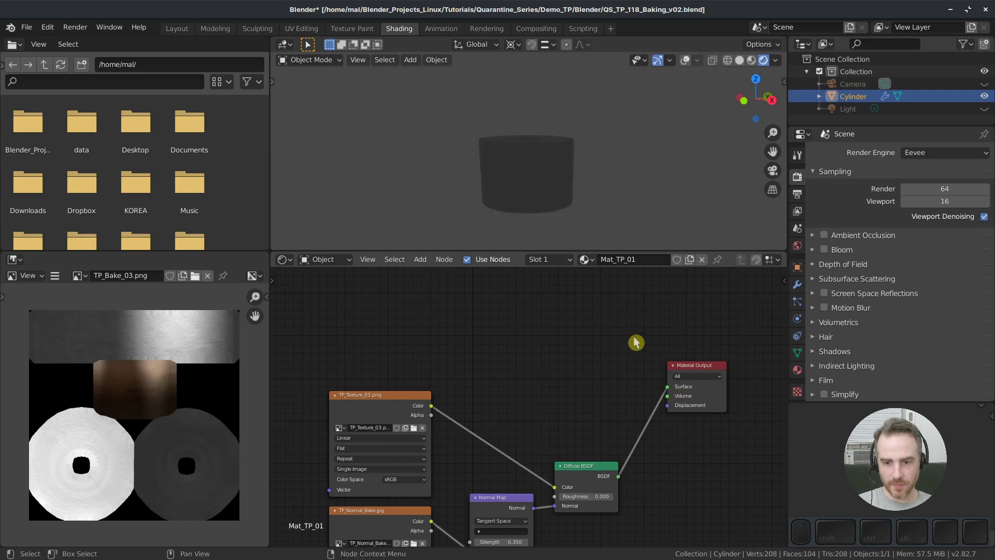
# - Make the Light visible again and check the available render engines, leaving Eevee selected
pyautogui.click(984, 108)
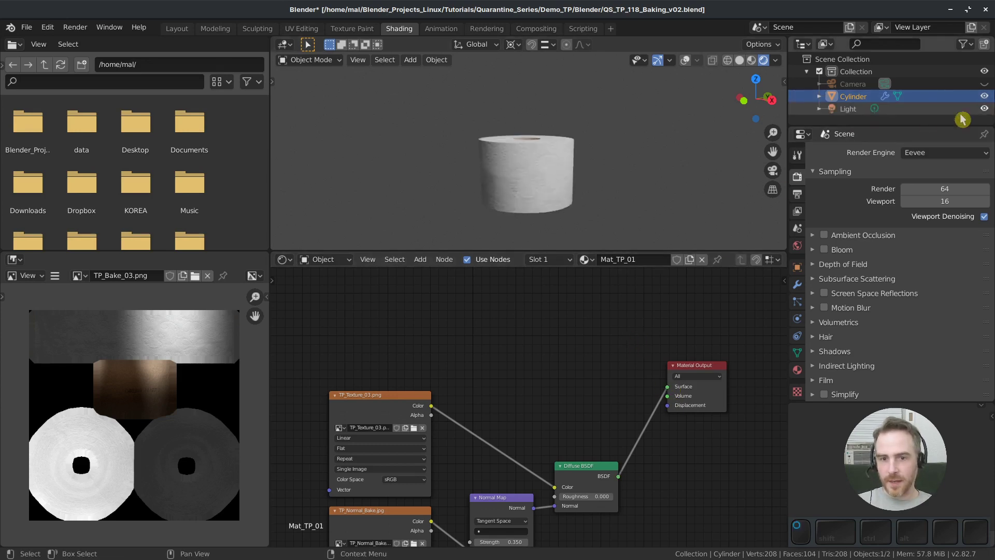
pyautogui.click(926, 155)
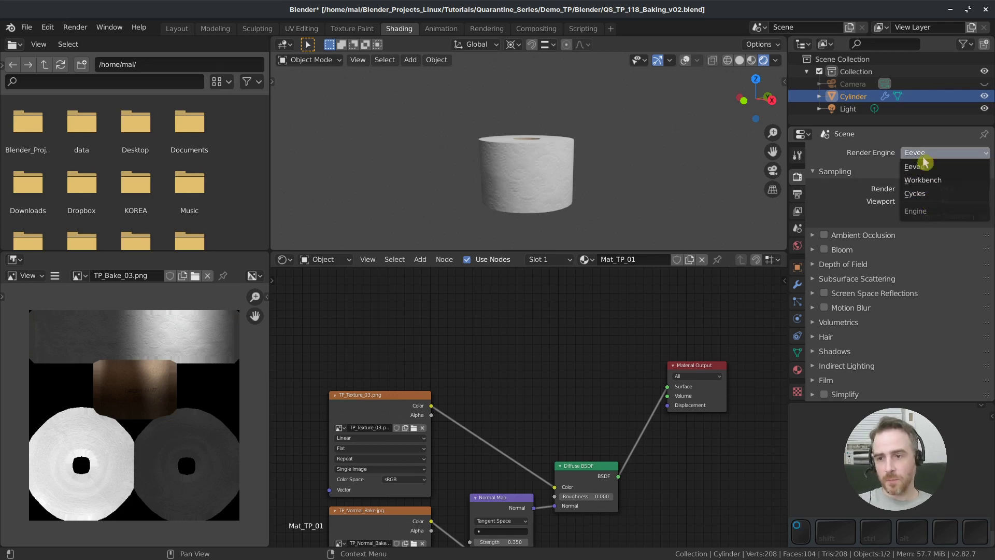
pyautogui.click(913, 155)
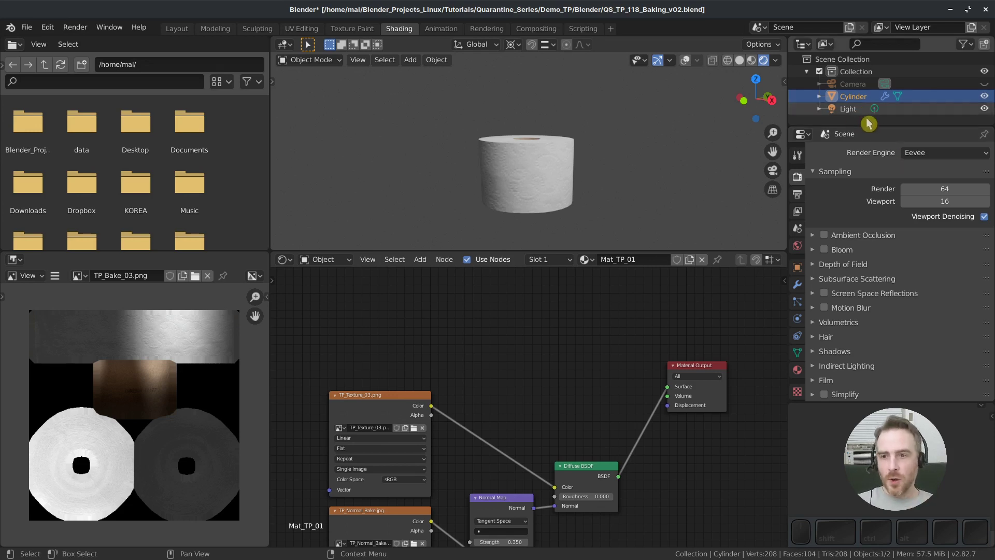
# - Switch the viewport to Material Preview shading and open its viewport shading options
pyautogui.click(752, 60)
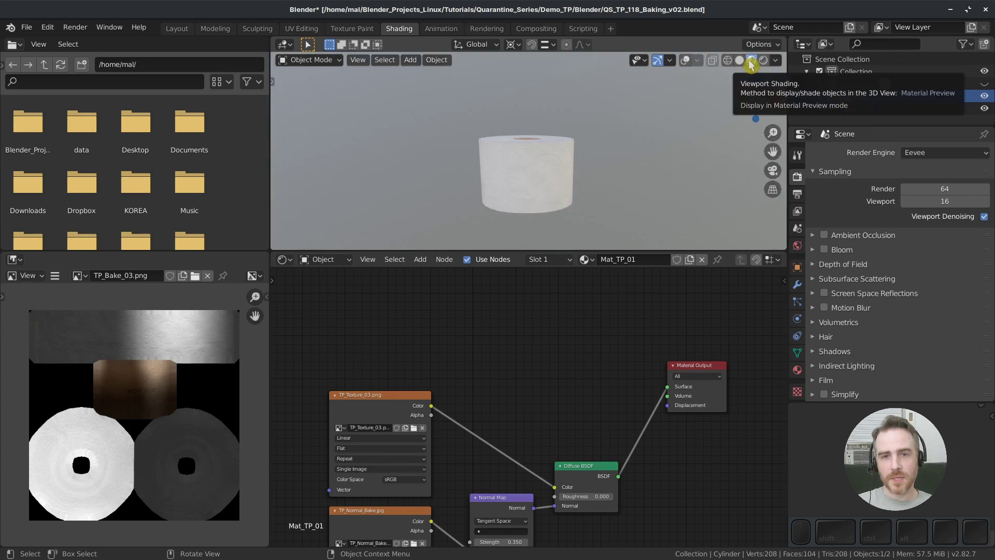
pyautogui.click(778, 62)
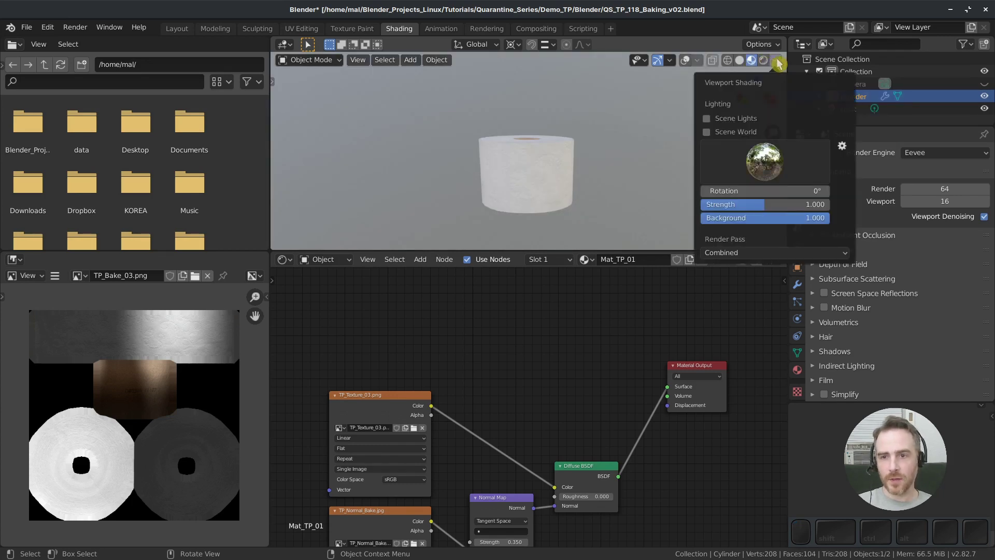
# - Light the viewport preview with the scene lights and scene world, and switch the render engine to Cycles
pyautogui.click(707, 133)
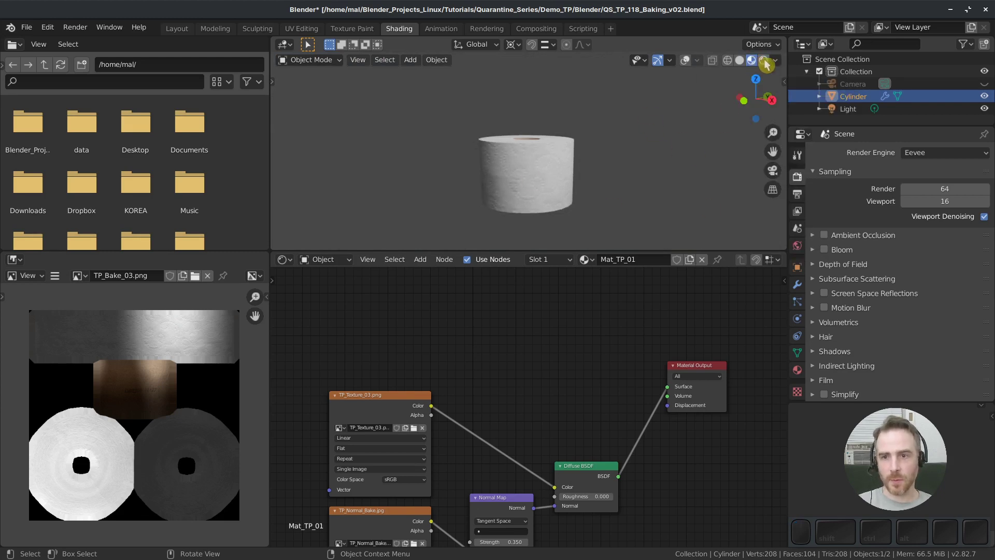
pyautogui.click(764, 61)
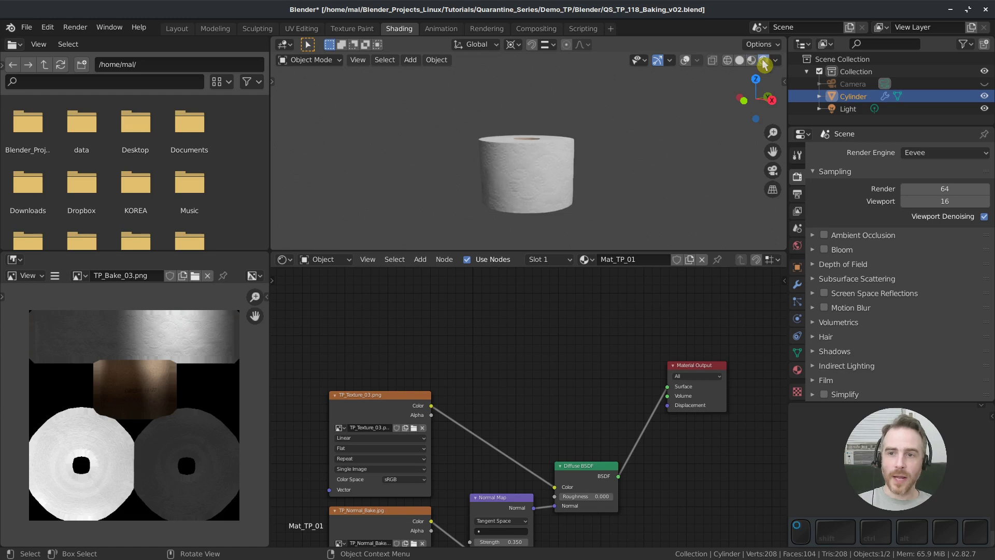
pyautogui.click(928, 157)
pyautogui.click(919, 194)
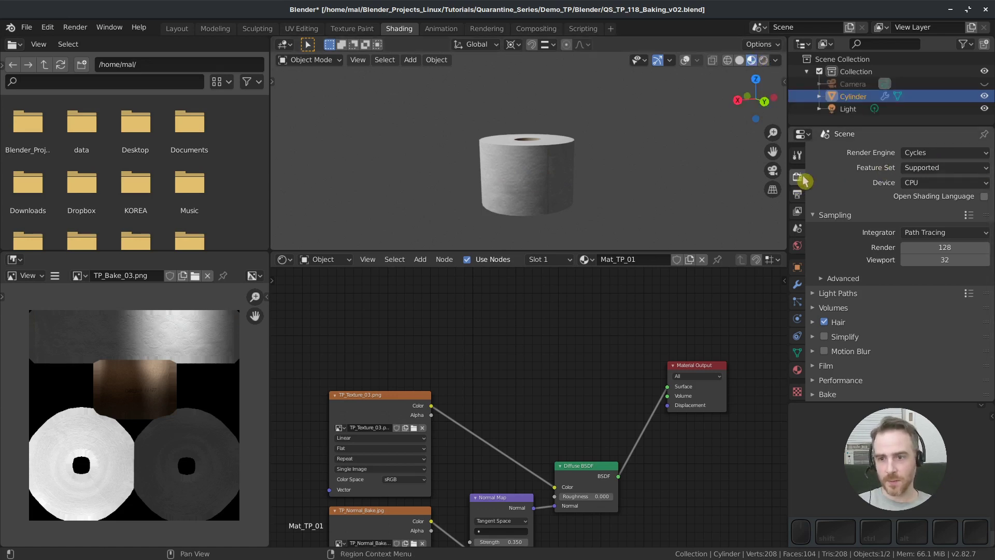
pyautogui.click(902, 153)
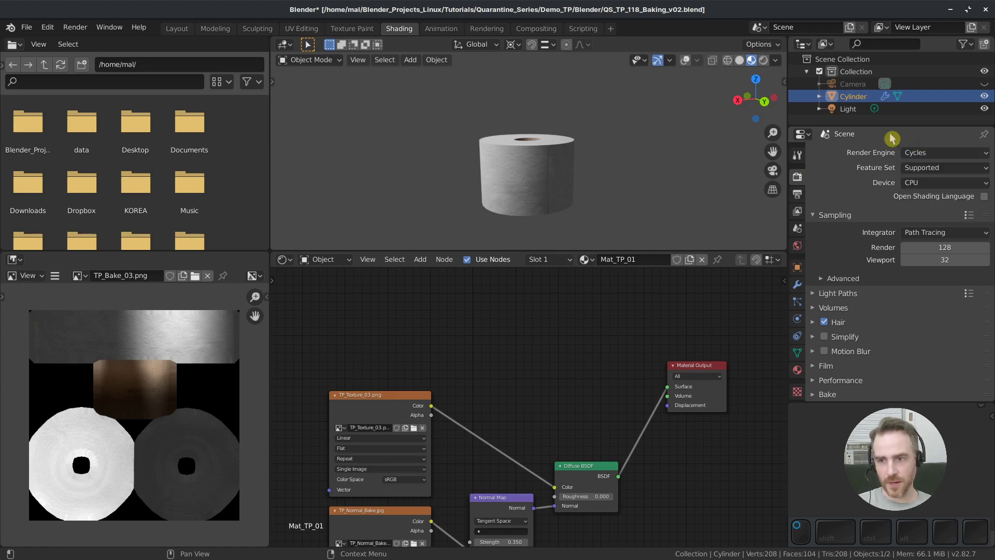
# - Select the Light and set its size to 0.5 ft
pyautogui.moveTo(497, 190); pyautogui.dragTo(606, 185, button='middle')
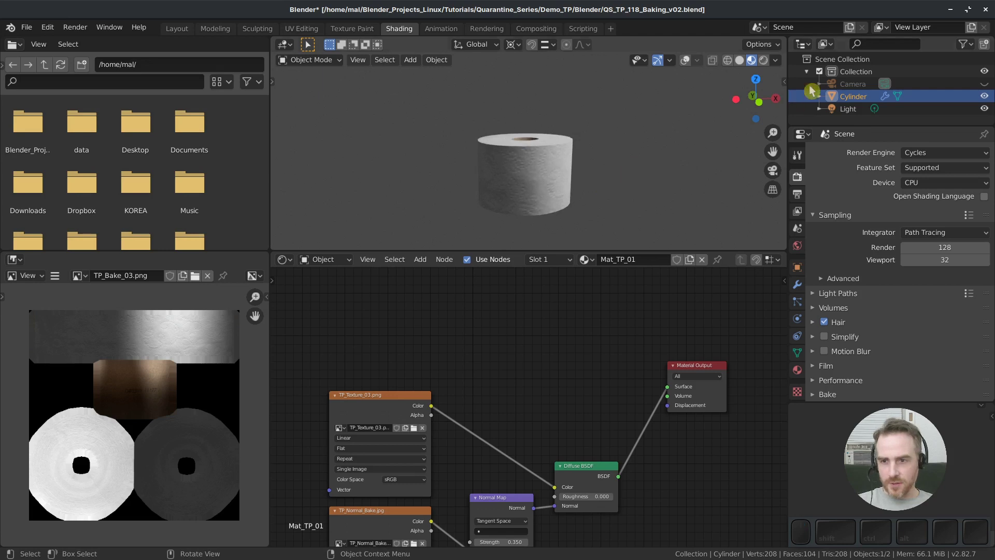
pyautogui.click(847, 111)
pyautogui.click(798, 324)
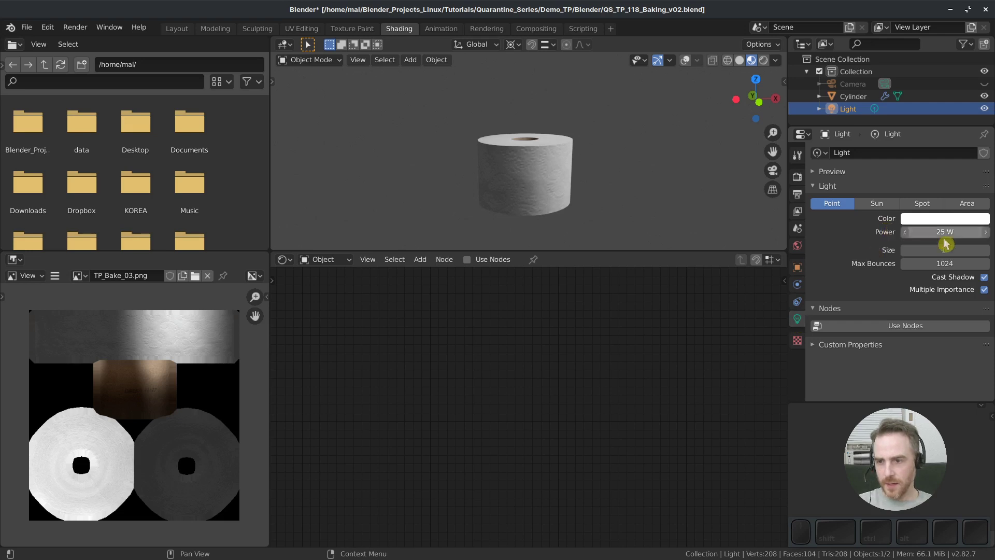
pyautogui.click(953, 250)
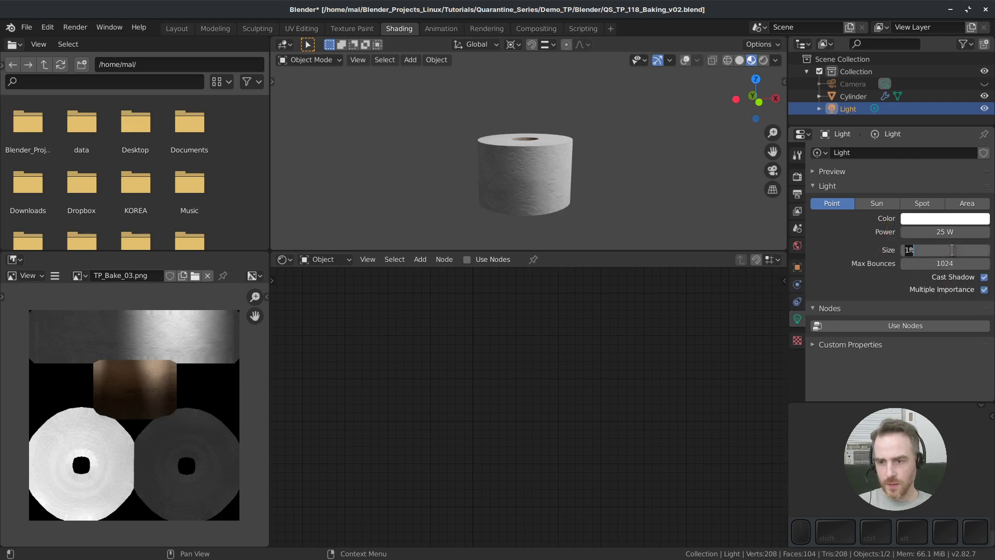
pyautogui.write('.5')
pyautogui.press('Return')
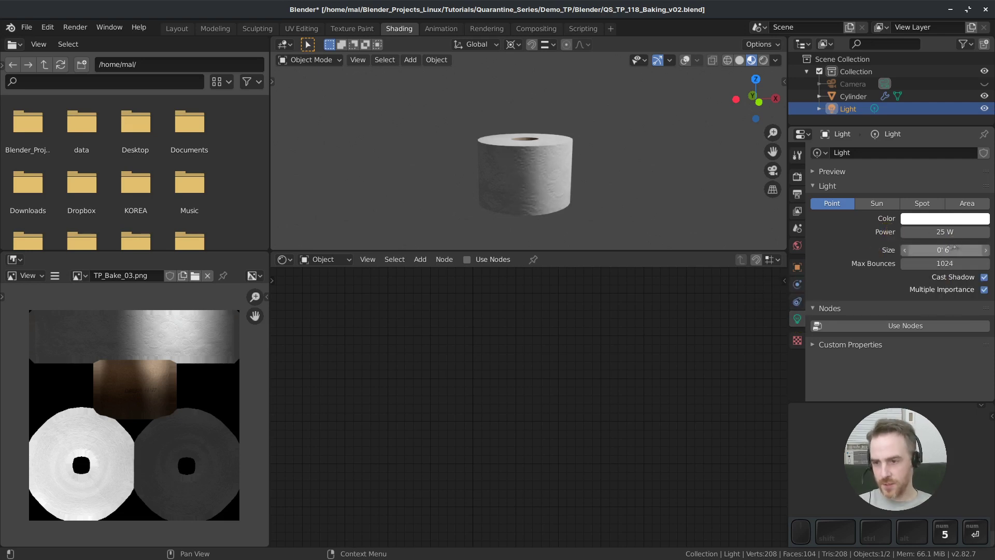
# - Duplicate the TP_Texture_03.png node in the Cylinder's material, place the copy above the original, and assign it the Placeholder image
pyautogui.click(543, 172)
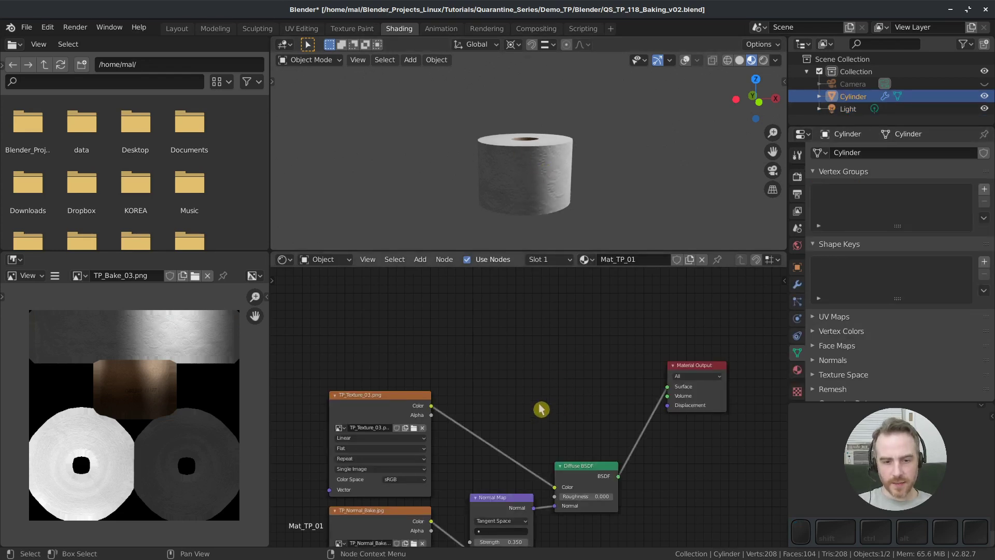
pyautogui.moveTo(542, 410); pyautogui.dragTo(555, 414, button='middle')
pyautogui.hotkey('shift', 'd')
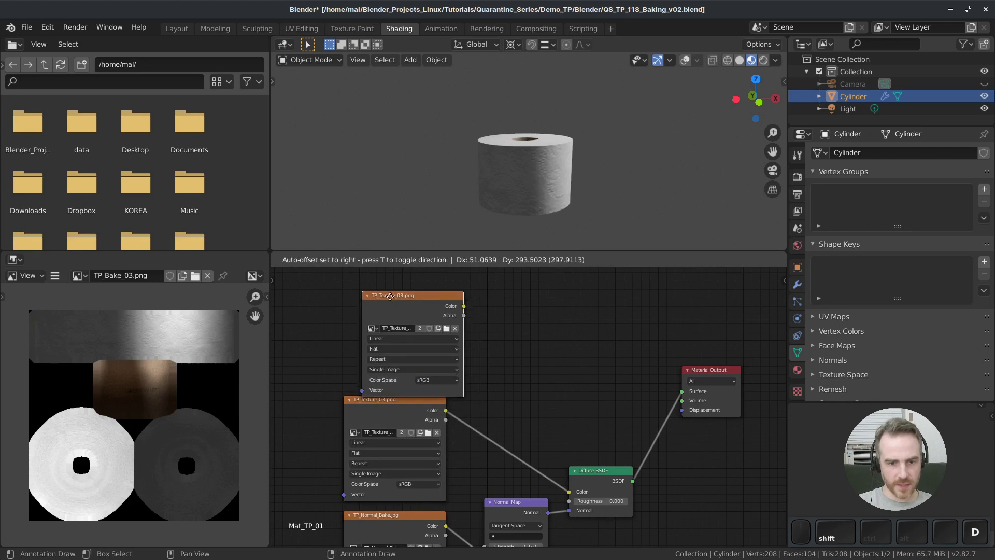
pyautogui.click(389, 296)
pyautogui.click(362, 317)
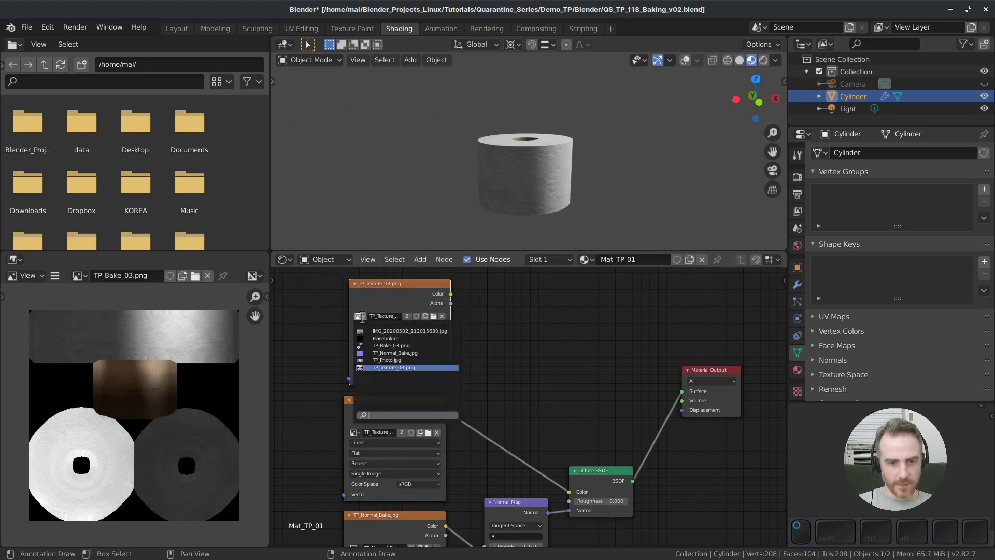
pyautogui.click(380, 345)
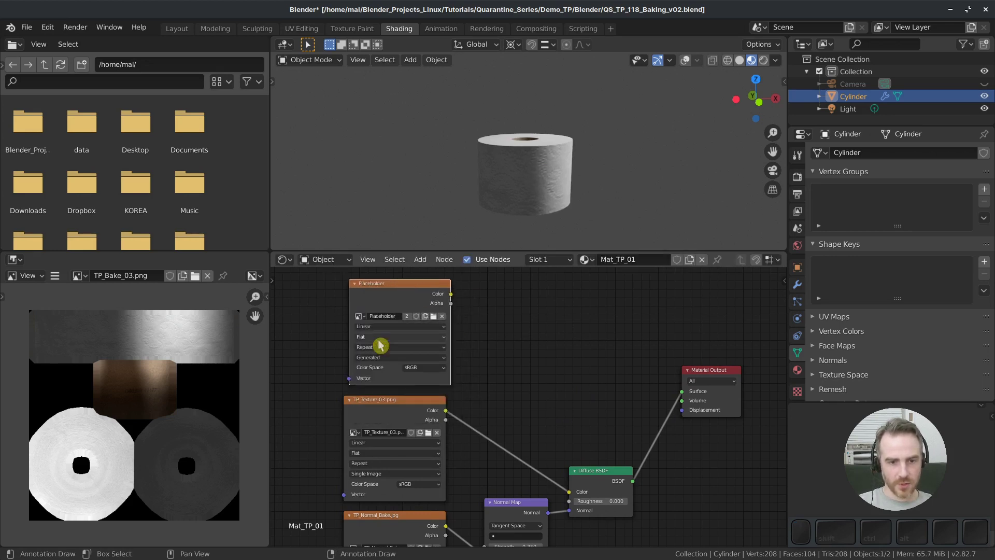
# - Display the Placeholder image in the Image Editor and line up the Placeholder node with the texture node below it
pyautogui.click(78, 275)
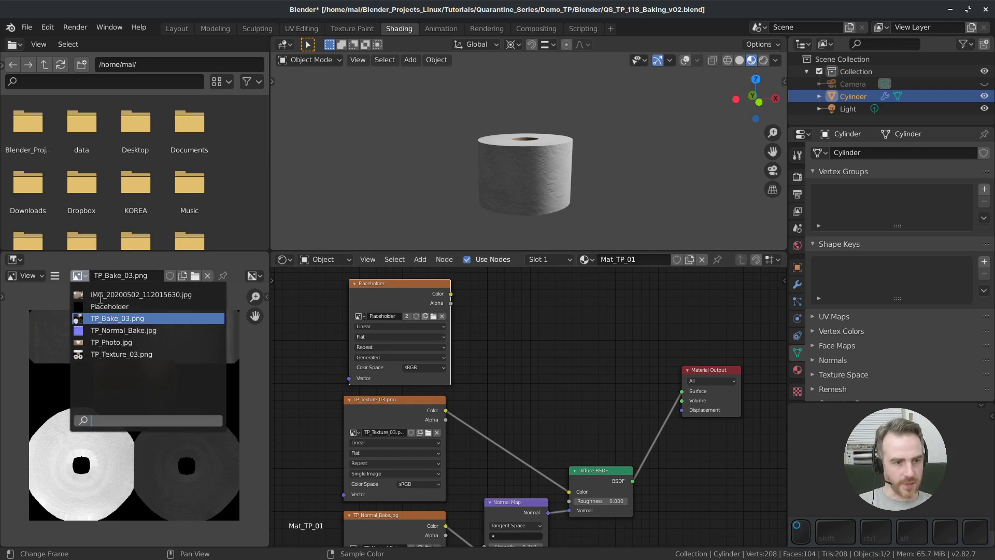
pyautogui.click(106, 307)
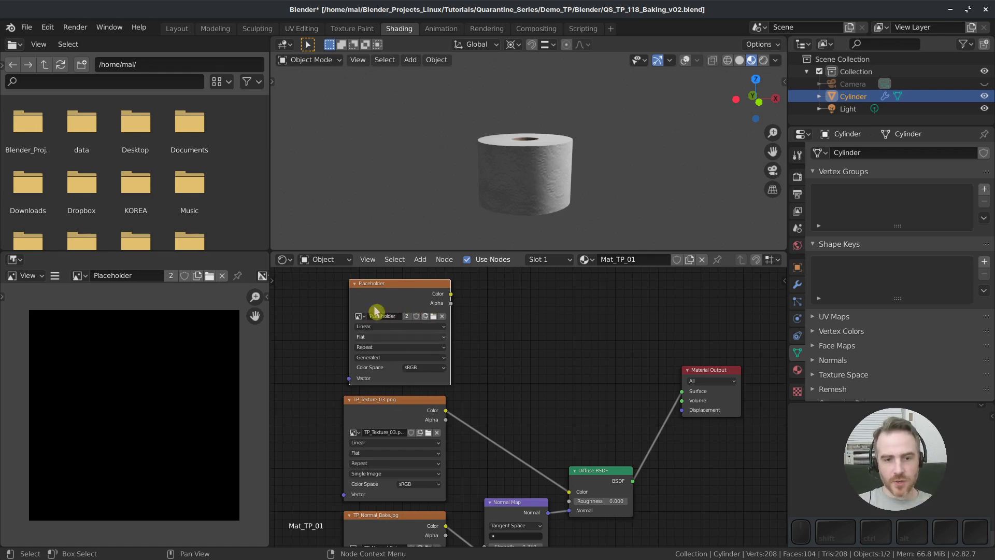
pyautogui.moveTo(402, 344); pyautogui.dragTo(398, 335)
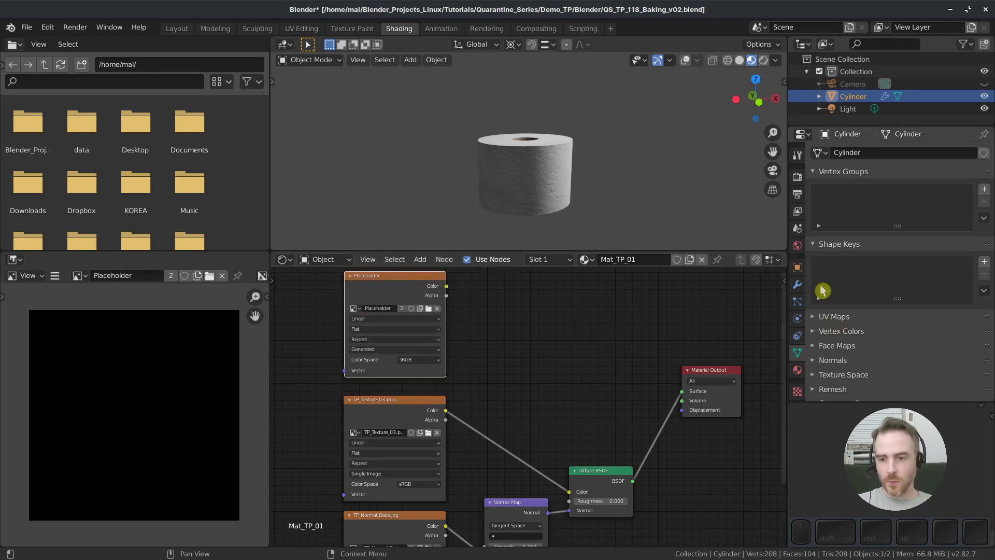
# - Expand the Bake settings in the scene's render properties to show the bake type and influence options
pyautogui.click(797, 178)
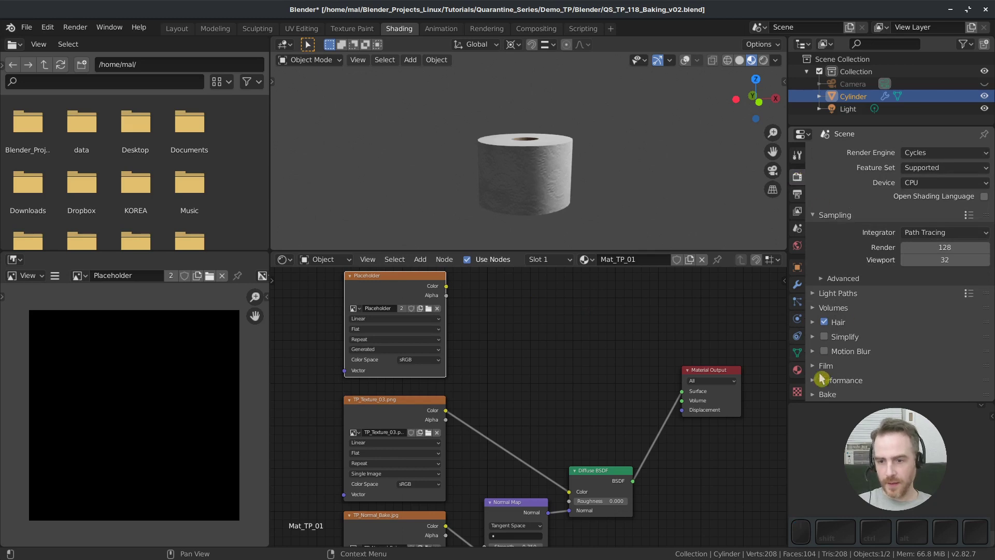
pyautogui.scroll(-2, 823, 381)
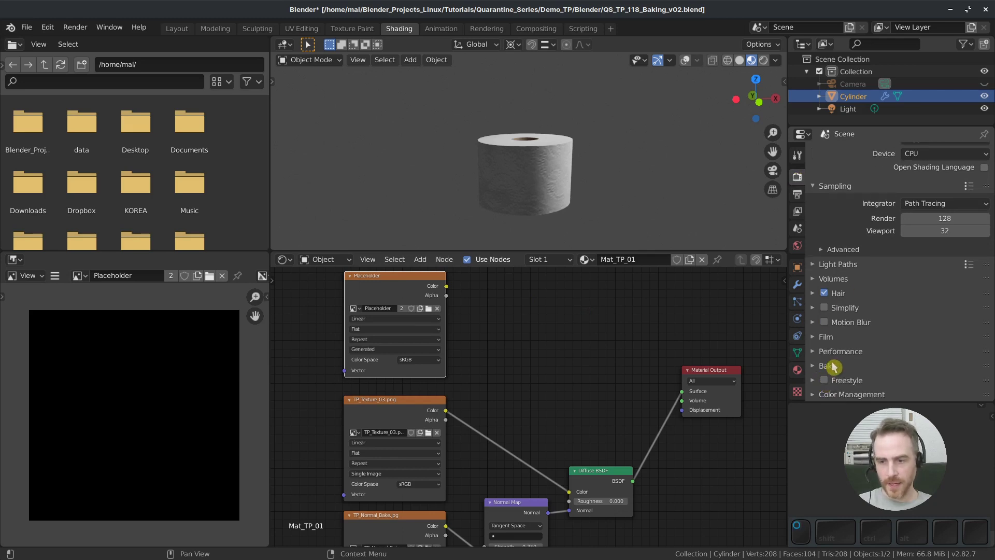
pyautogui.click(828, 366)
pyautogui.scroll(-5, 834, 362)
pyautogui.scroll(-1, 835, 359)
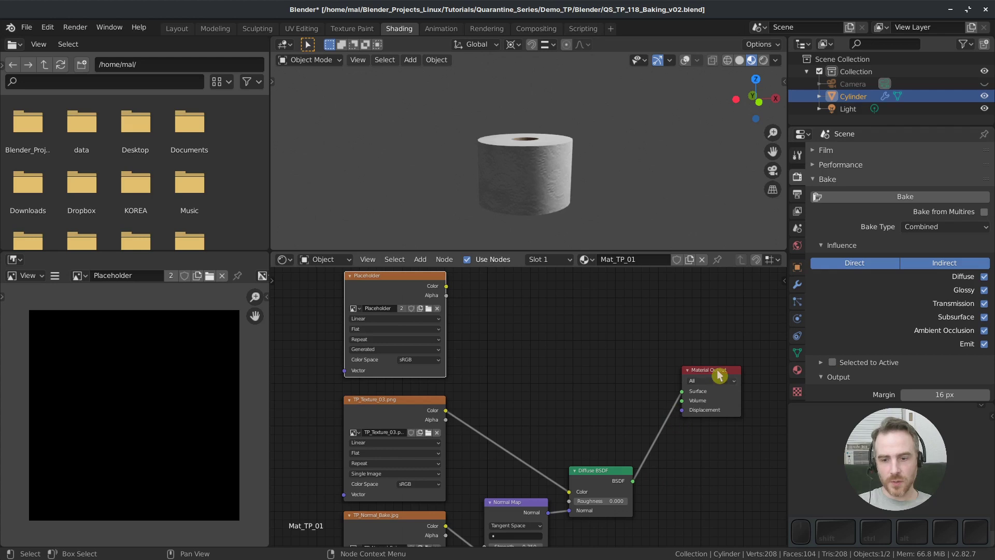
# - Make the unconnected Placeholder node the active bake target and bake the Cylinder with the Combined type
pyautogui.moveTo(719, 375); pyautogui.dragTo(708, 369)
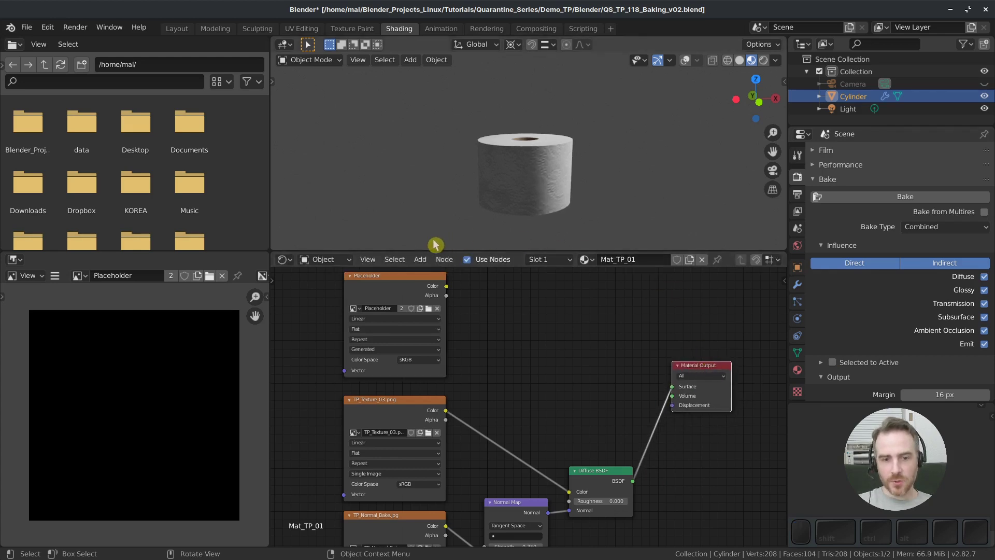
pyautogui.moveTo(393, 289); pyautogui.dragTo(398, 295)
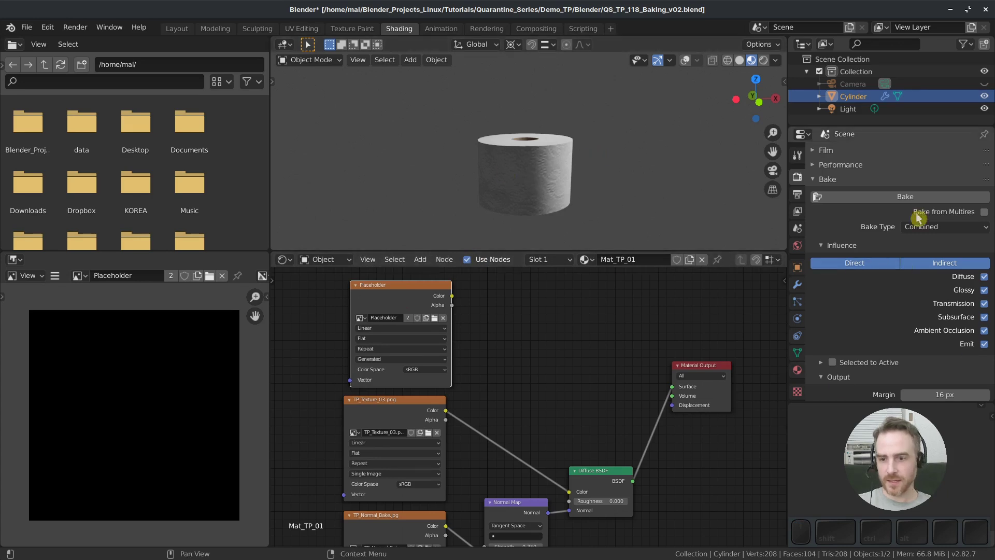
pyautogui.click(907, 200)
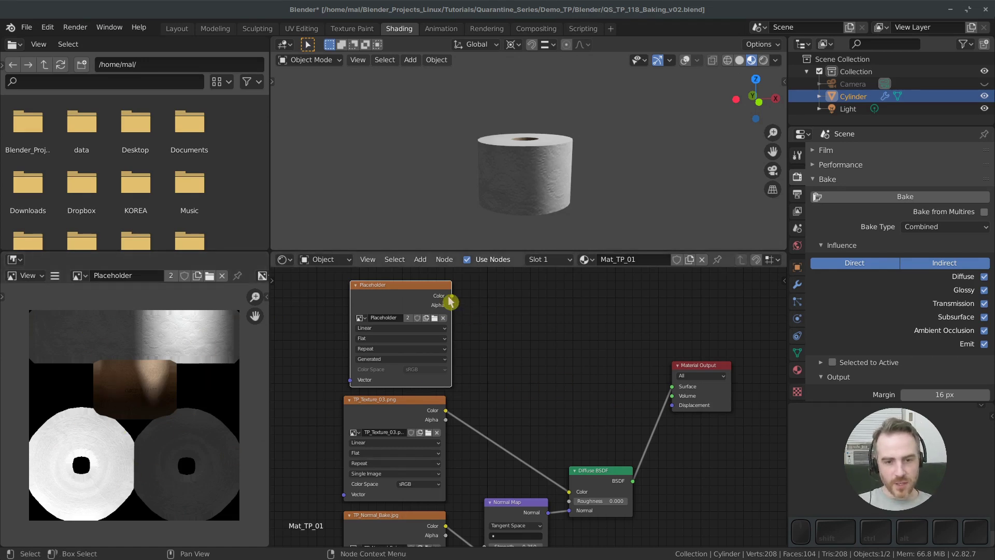
# - Connect the Placeholder node's Color to the Surface of the Material Output and hide the Light
pyautogui.moveTo(452, 296); pyautogui.dragTo(679, 390)
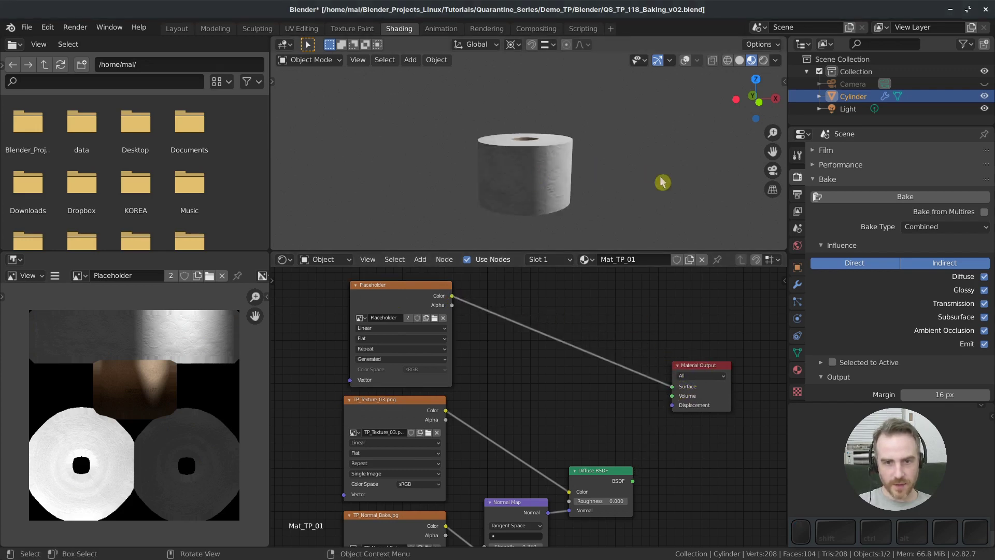
pyautogui.moveTo(666, 175); pyautogui.dragTo(627, 173, button='middle')
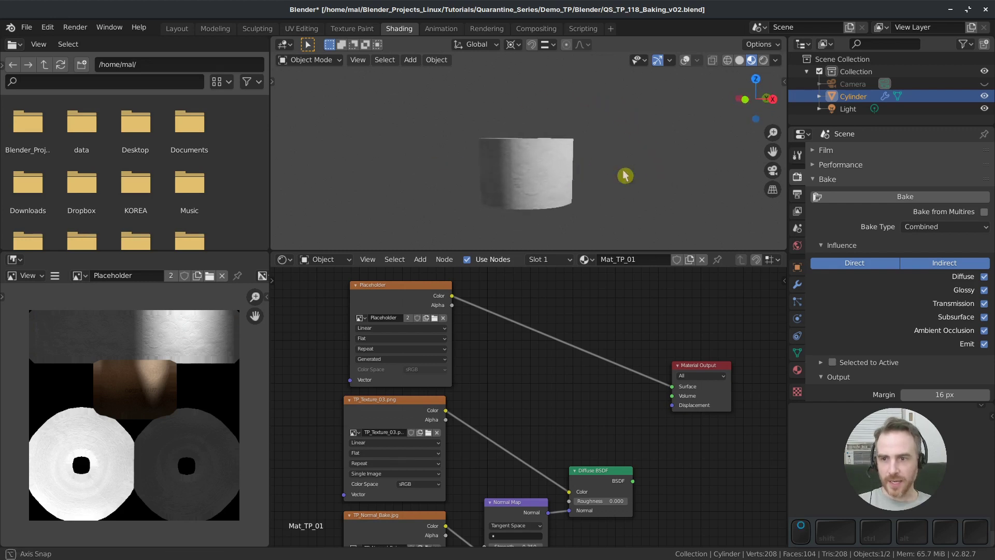
pyautogui.click(985, 108)
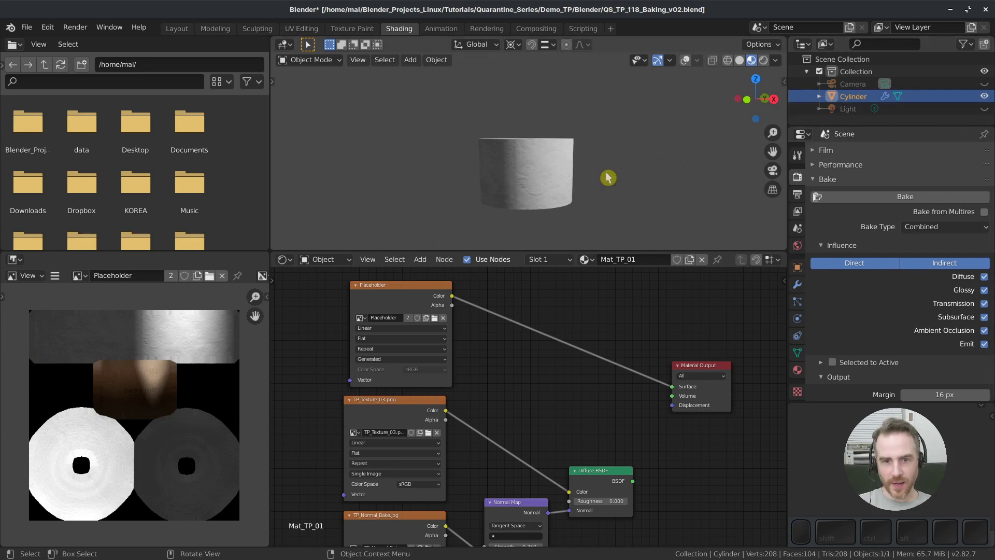
# - Examine the baked toilet roll up close in the Layout workspace, first in Solid and finally in Material Preview shading
pyautogui.click(177, 29)
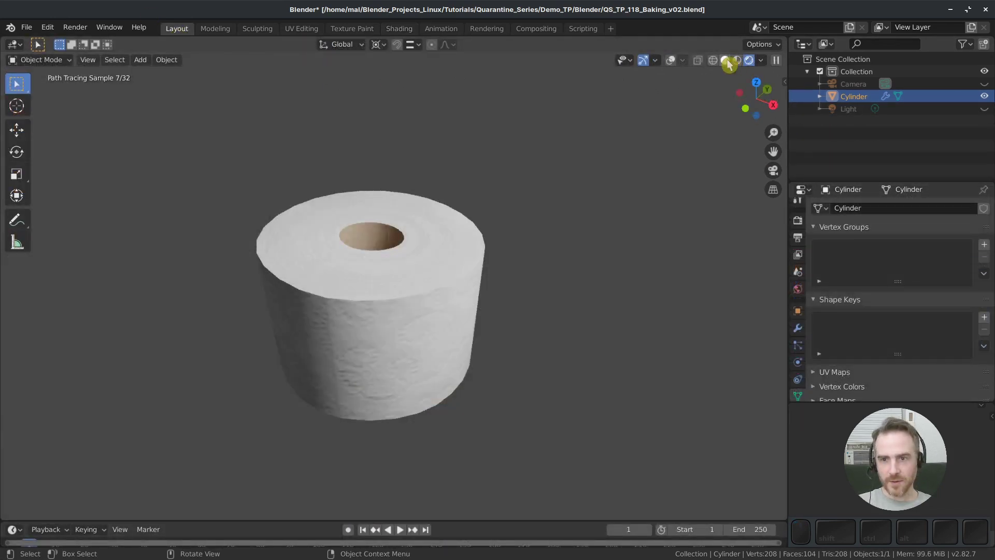
pyautogui.click(728, 62)
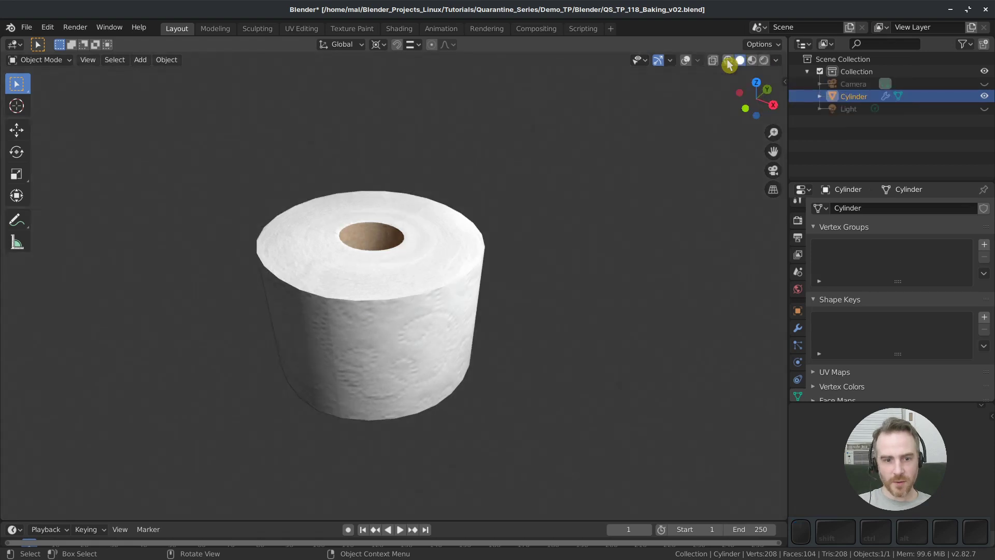
pyautogui.moveTo(630, 291)
pyautogui.mouseDown(button='middle')
pyautogui.moveTo(506, 306)
pyautogui.moveTo(392, 288)
pyautogui.moveTo(664, 265)
pyautogui.moveTo(602, 297)
pyautogui.moveTo(589, 280)
pyautogui.moveTo(592, 244)
pyautogui.moveTo(615, 222)
pyautogui.moveTo(600, 304)
pyautogui.moveTo(639, 279)
pyautogui.mouseUp(button='middle')
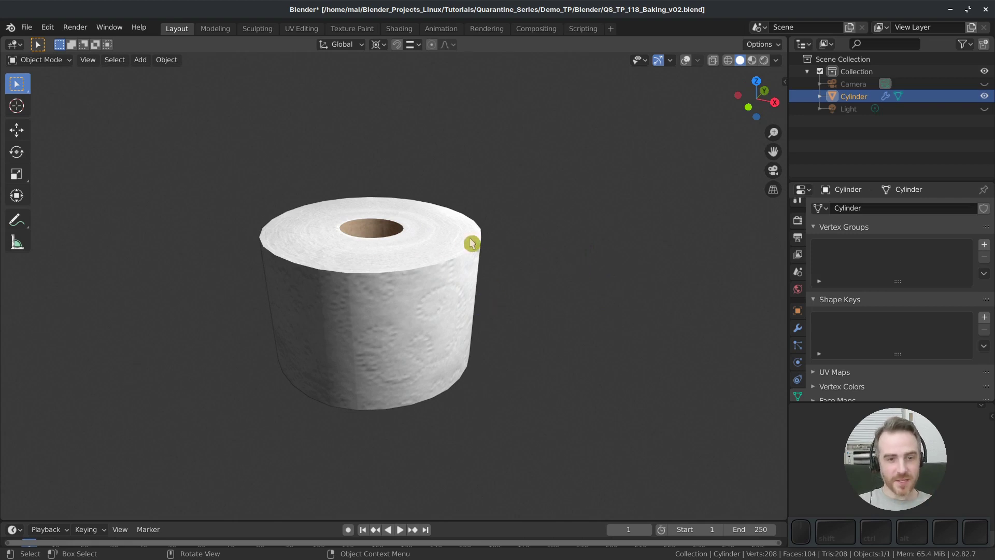
pyautogui.click(752, 61)
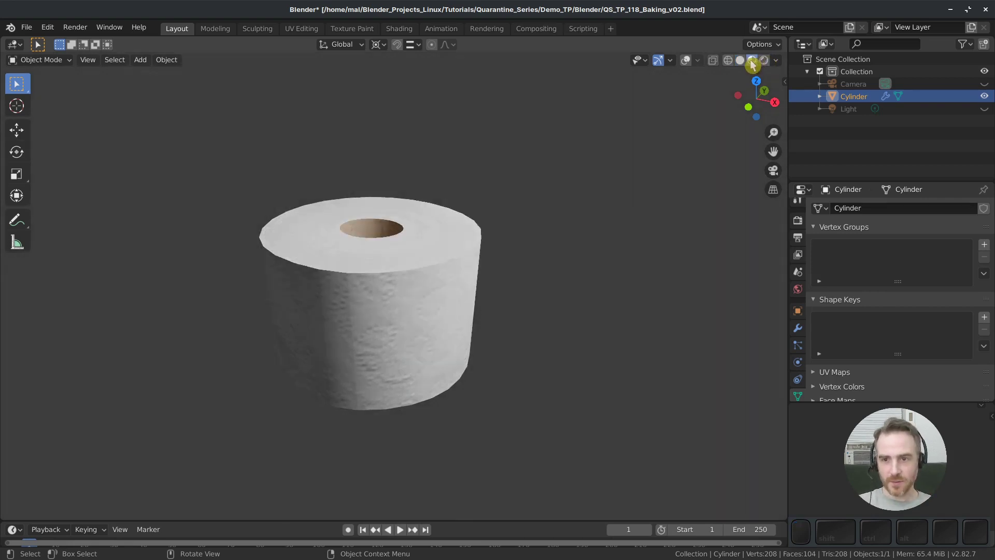
pyautogui.moveTo(344, 282); pyautogui.dragTo(369, 306, button='middle')
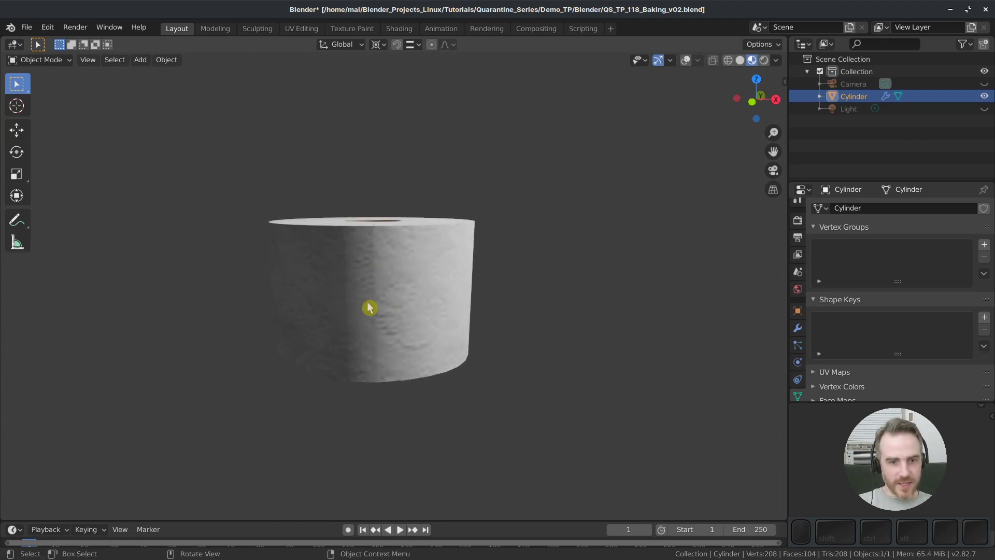
pyautogui.scroll(2, 360, 253)
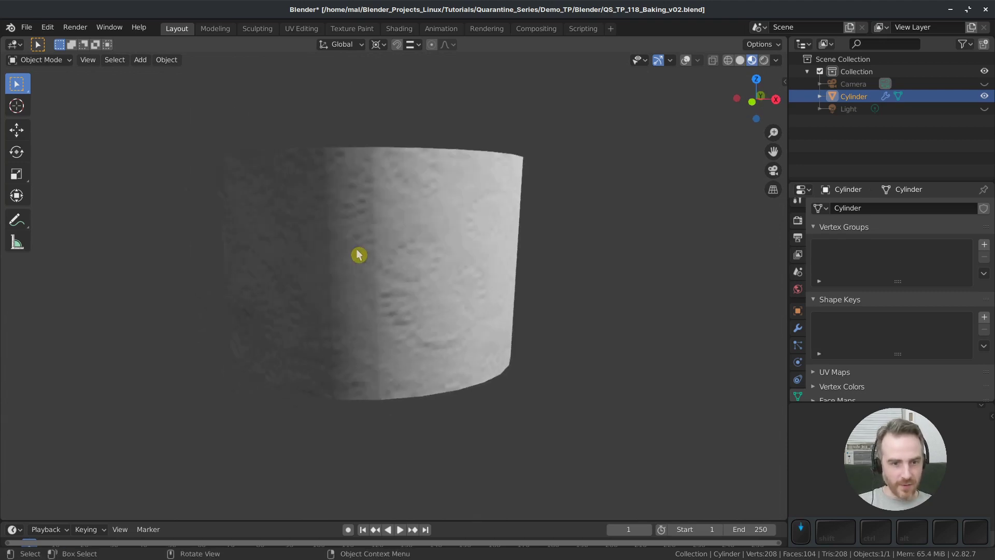
pyautogui.moveTo(360, 272); pyautogui.dragTo(521, 303, button='middle')
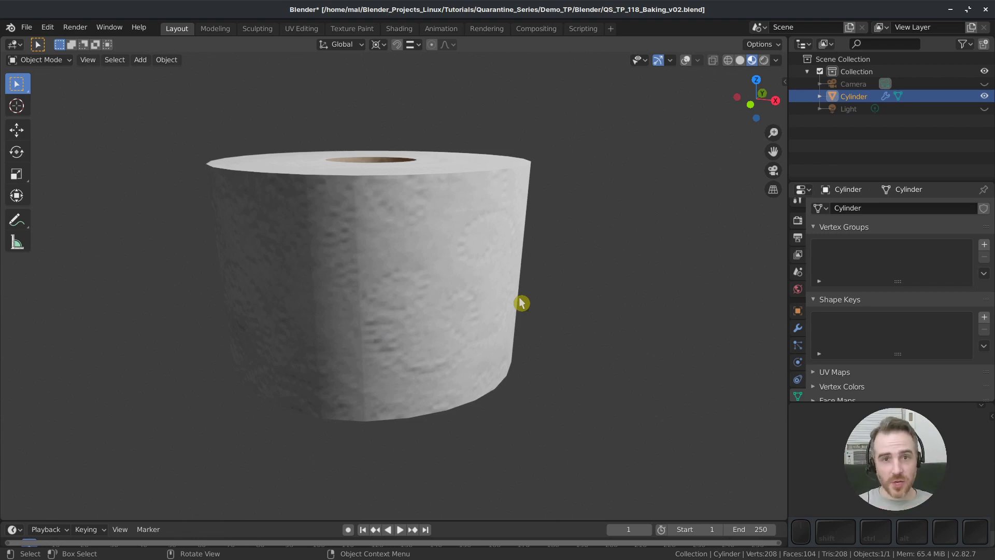
# - Turn on the viewport overlays with the wireframe shown on the toilet roll, and deselect the Cylinder
pyautogui.click(697, 60)
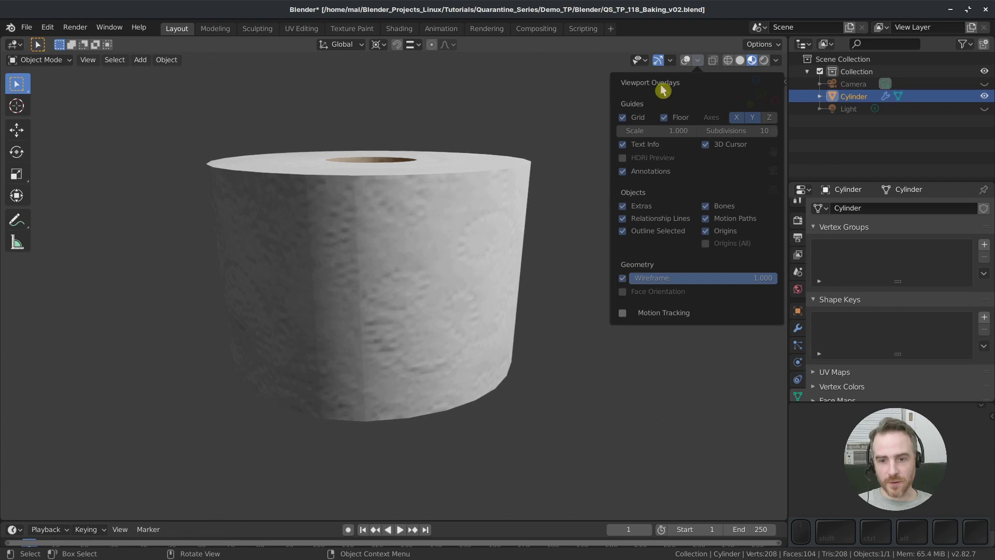
pyautogui.click(688, 63)
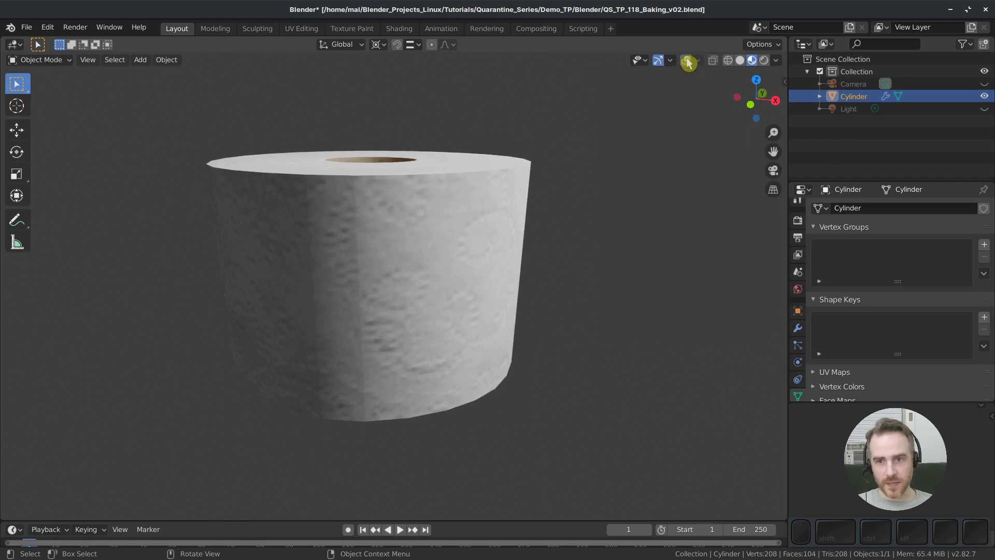
pyautogui.click(688, 62)
pyautogui.click(599, 202)
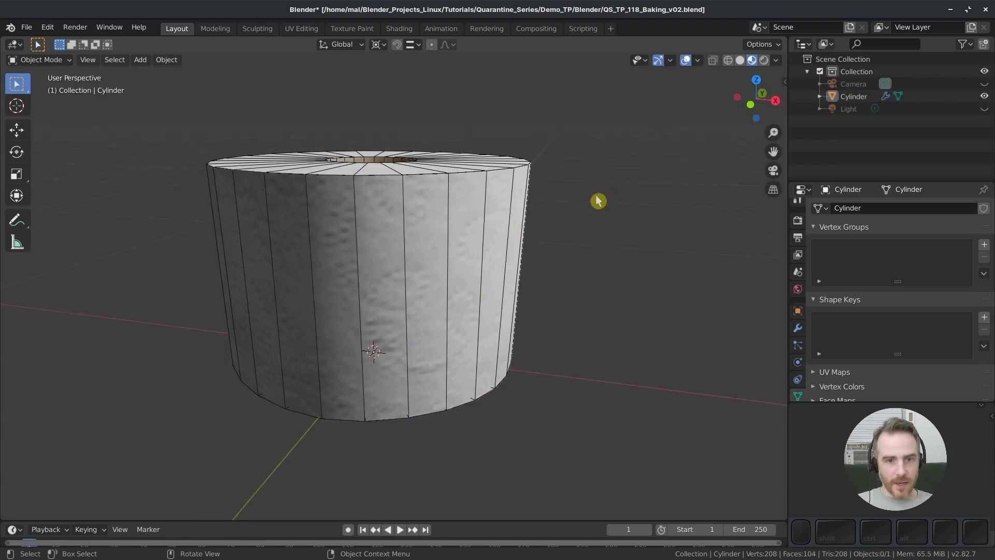
pyautogui.press('KP_8')
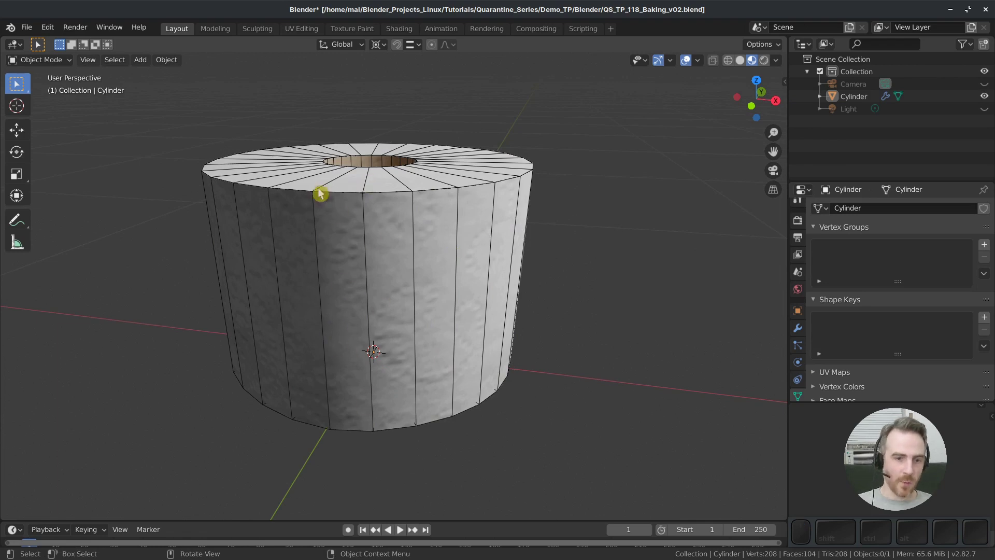
# - Turn off the viewport overlays and examine the lit and shaded sides of the baked toilet roll
pyautogui.click(686, 61)
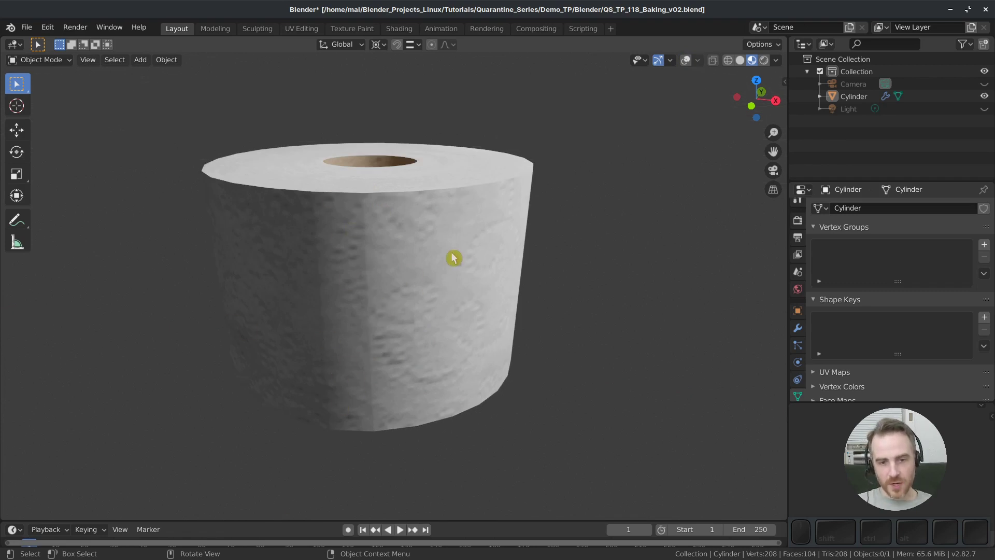
pyautogui.moveTo(454, 257); pyautogui.dragTo(244, 257, button='middle')
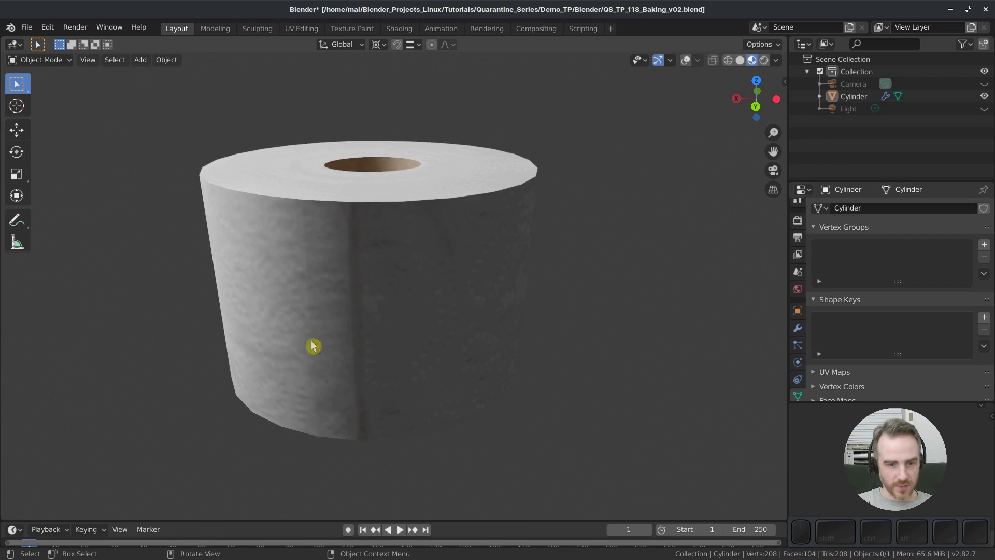
pyautogui.moveTo(277, 332); pyautogui.dragTo(497, 323, button='middle')
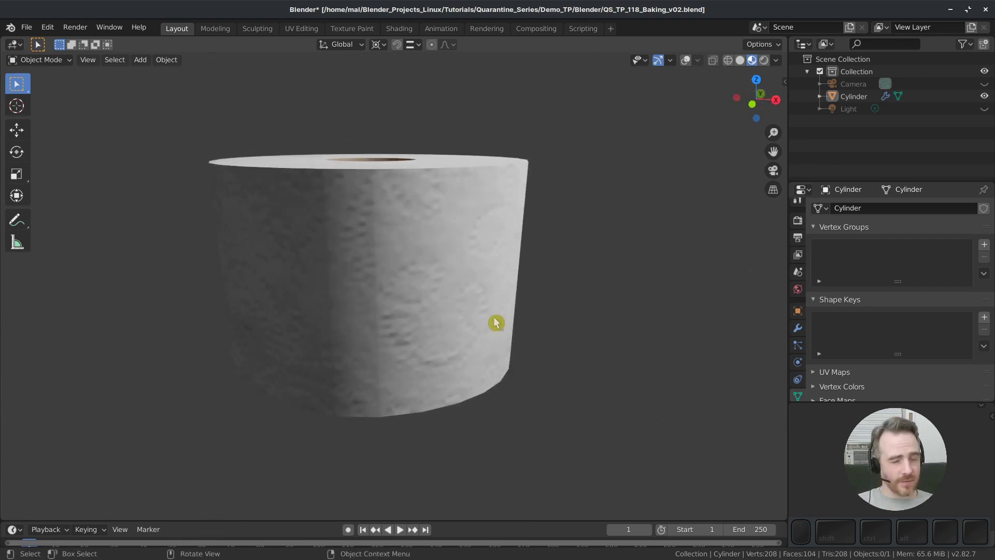
pyautogui.moveTo(478, 291); pyautogui.dragTo(477, 295, button='middle')
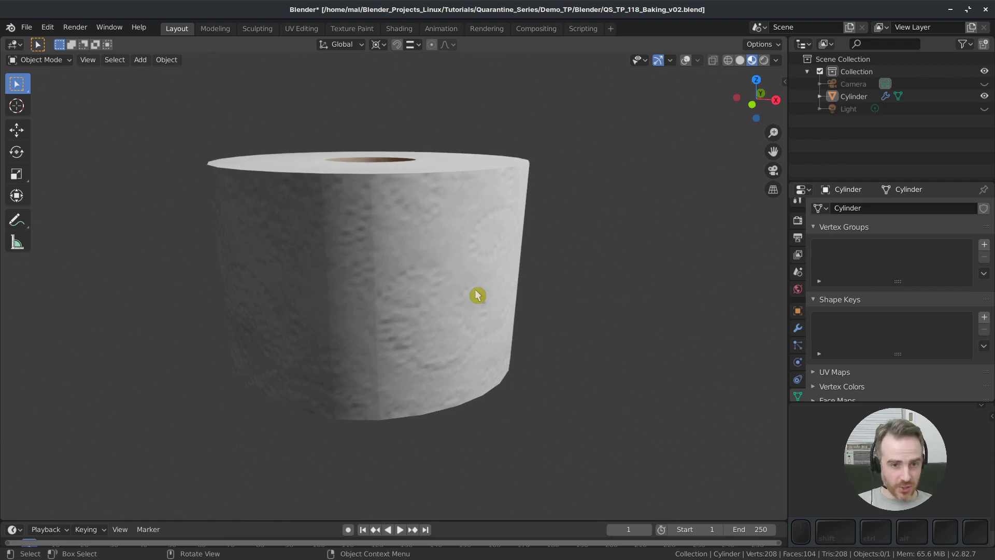
# - Examine the baked Placeholder image up close in the Shading workspace
pyautogui.click(398, 29)
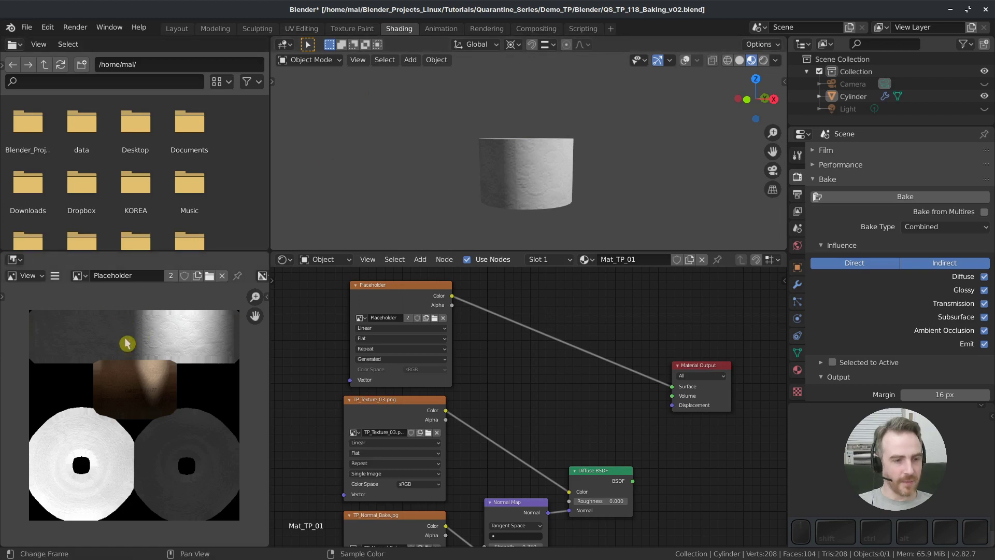
pyautogui.scroll(8, 127, 344)
pyautogui.moveTo(142, 338); pyautogui.dragTo(182, 407, button='middle')
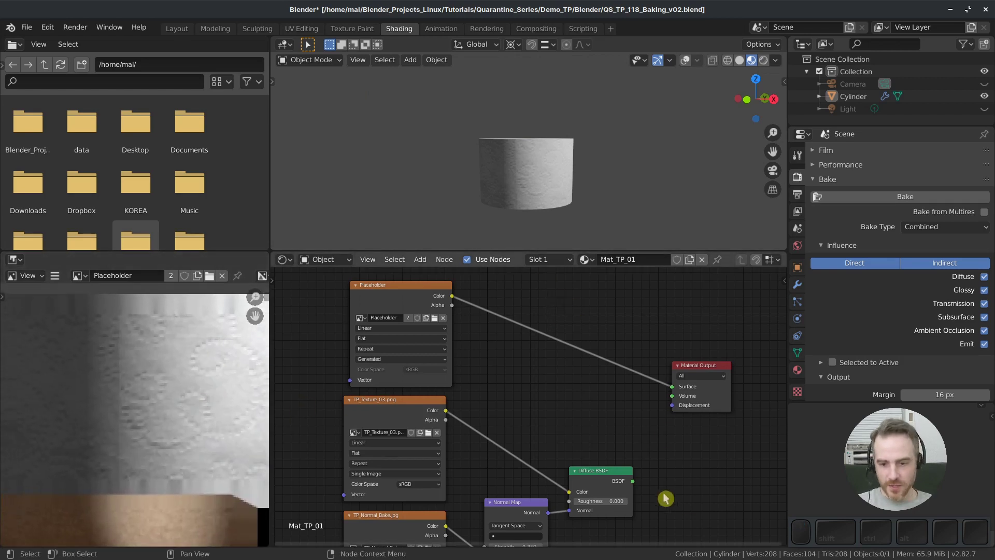
# - Connect the Diffuse BSDF to the Surface of the Material Output and unhide the Light
pyautogui.moveTo(634, 482); pyautogui.dragTo(673, 387)
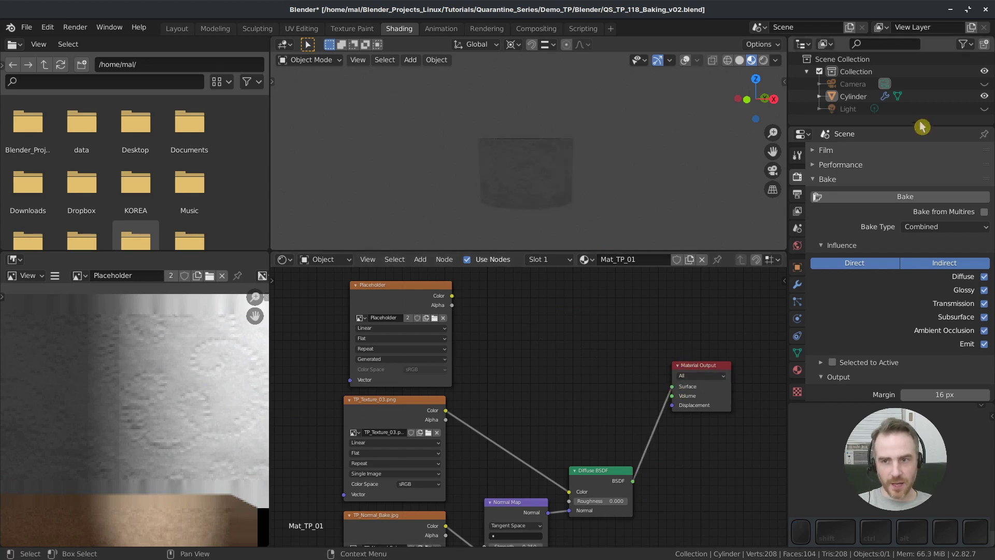
pyautogui.click(985, 110)
# - Show the toilet roll up close from slightly above in Rendered viewport shading
pyautogui.moveTo(573, 173); pyautogui.dragTo(514, 161, button='middle')
pyautogui.scroll(2, 539, 150)
pyautogui.scroll(-2, 515, 162)
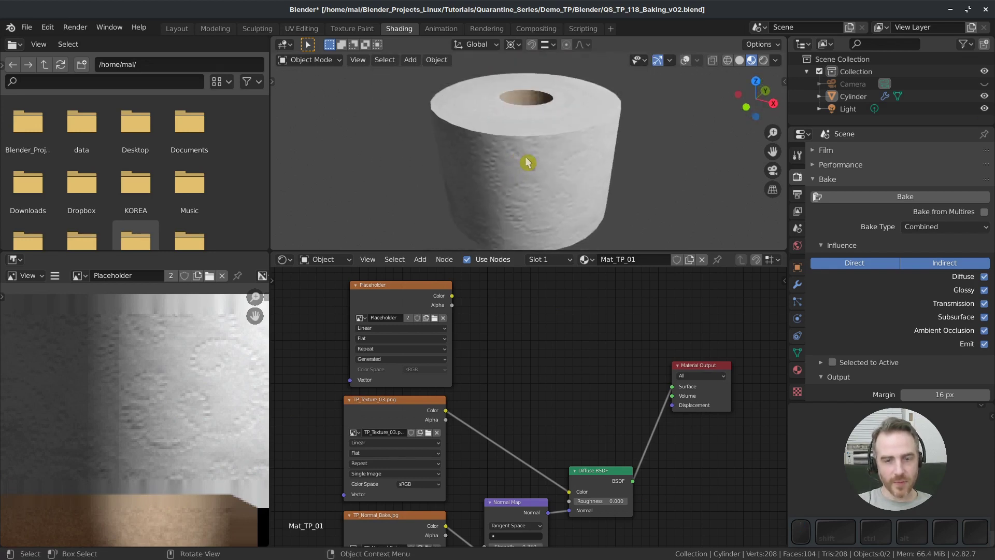
pyautogui.click(765, 62)
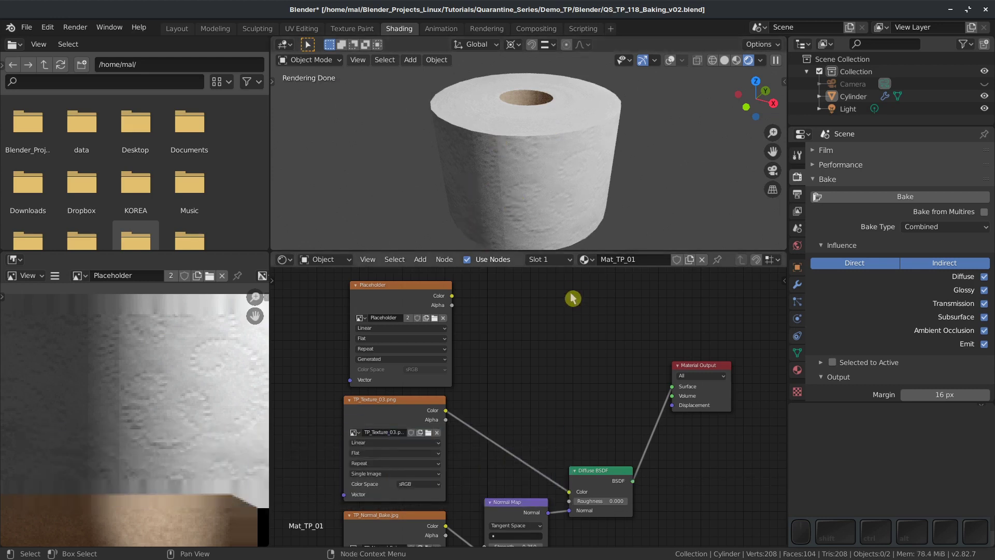
# - Set the size of the point Light to 1 foot
pyautogui.click(848, 109)
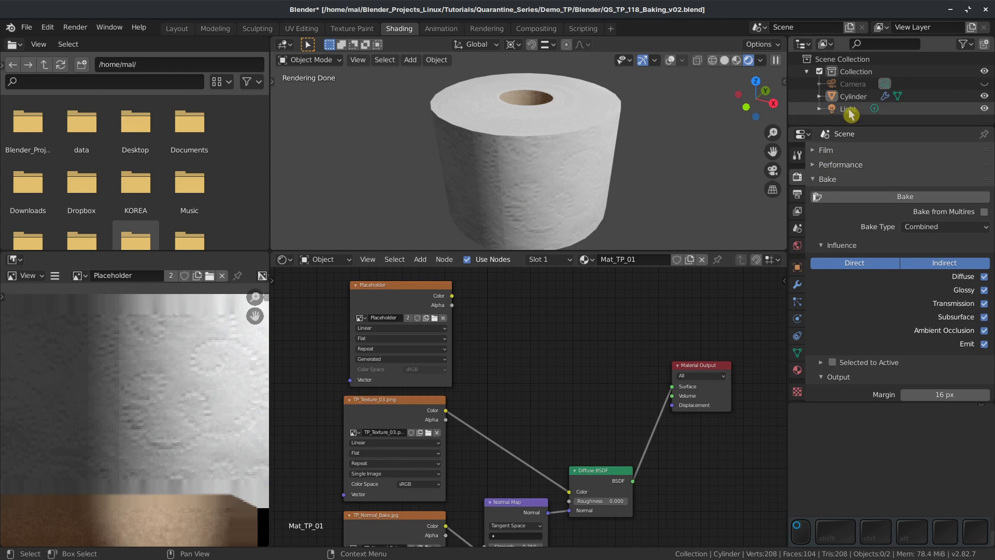
pyautogui.click(799, 320)
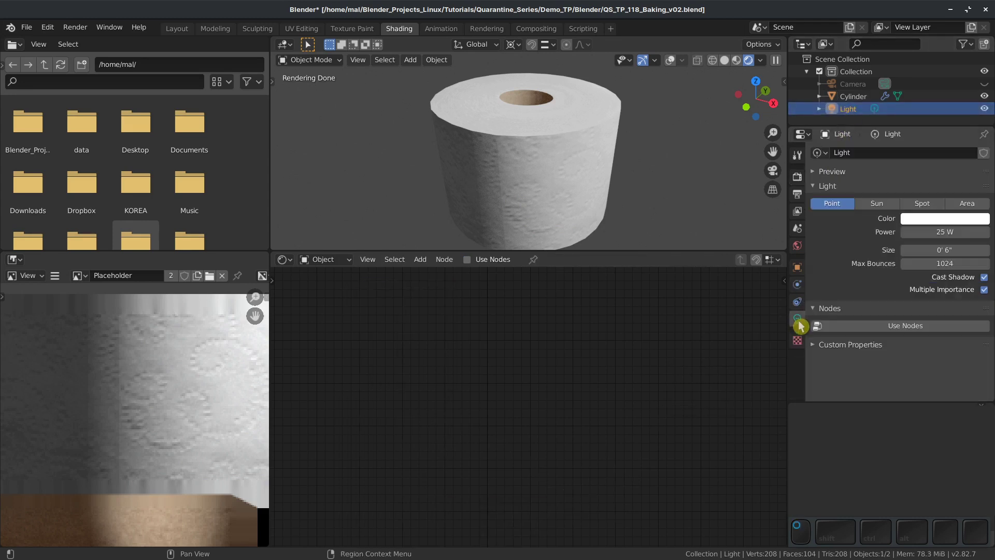
pyautogui.moveTo(945, 250); pyautogui.dragTo(955, 258)
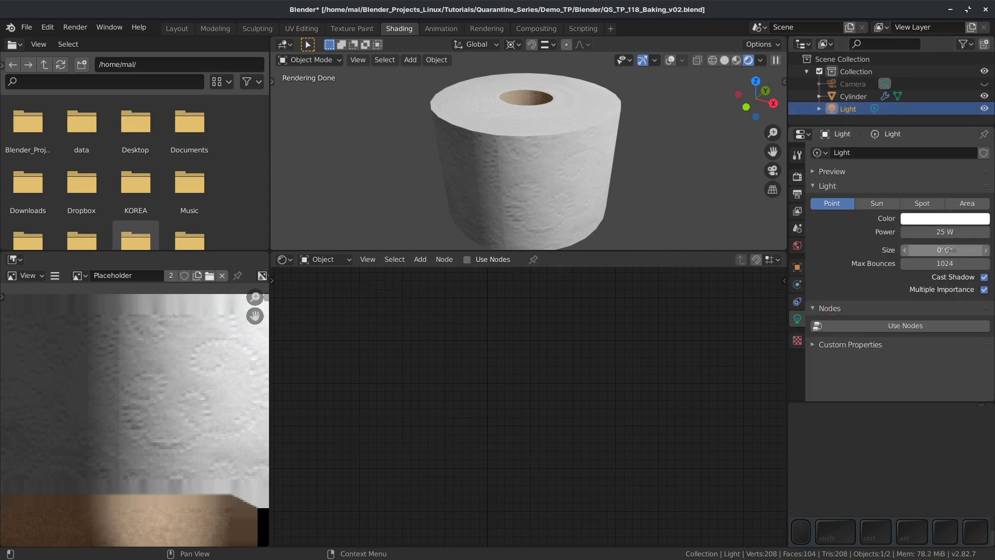
pyautogui.click(948, 250)
pyautogui.write('1')
pyautogui.press('KP_Enter')
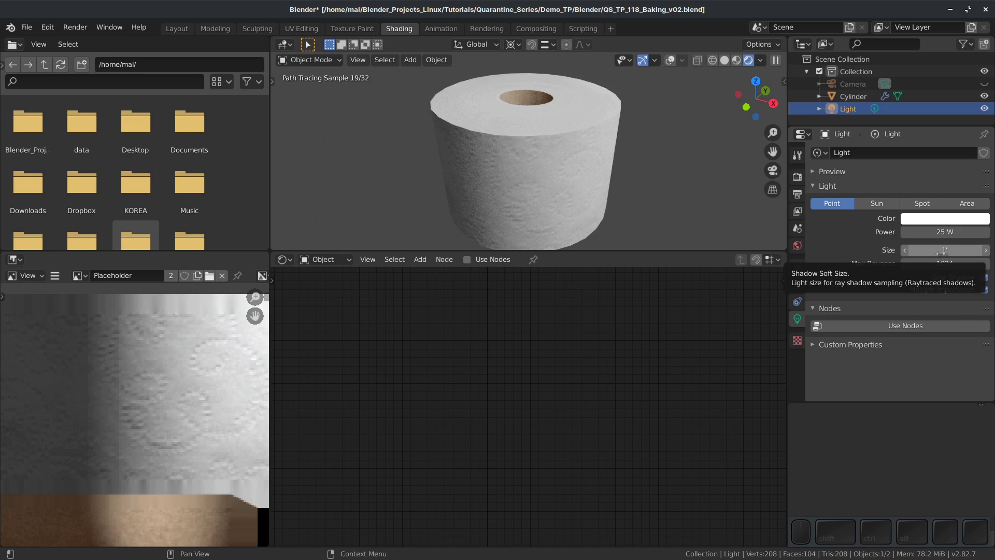
# - Switch the render engine to Eevee and check the Light's Radius setting
pyautogui.click(797, 177)
pyautogui.scroll(2, 874, 171)
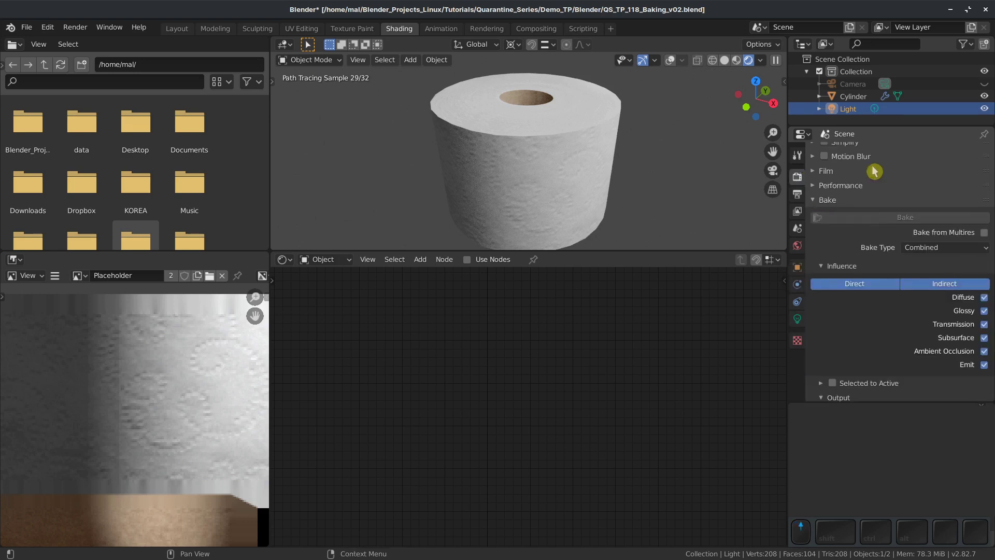
pyautogui.scroll(8, 887, 171)
pyautogui.click(922, 153)
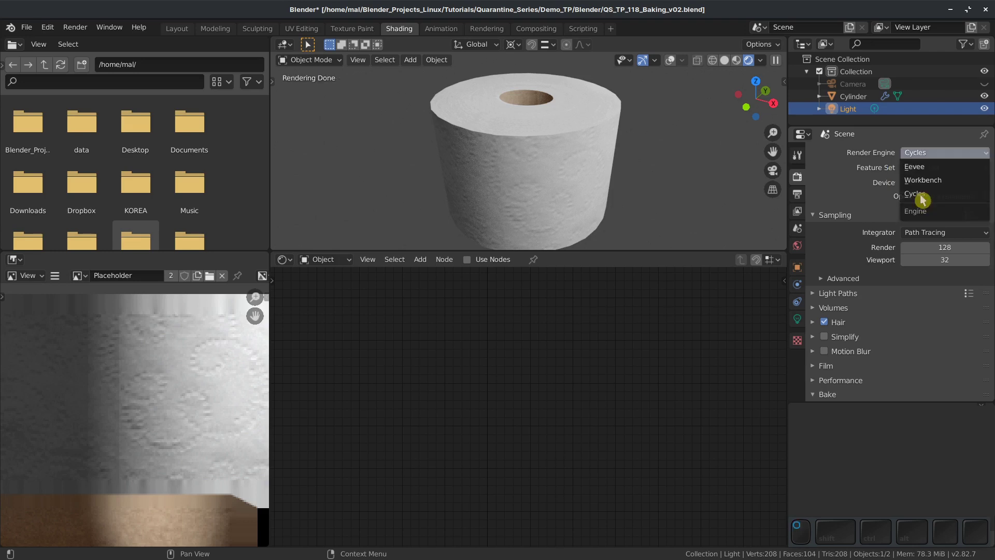
pyautogui.press('Return')
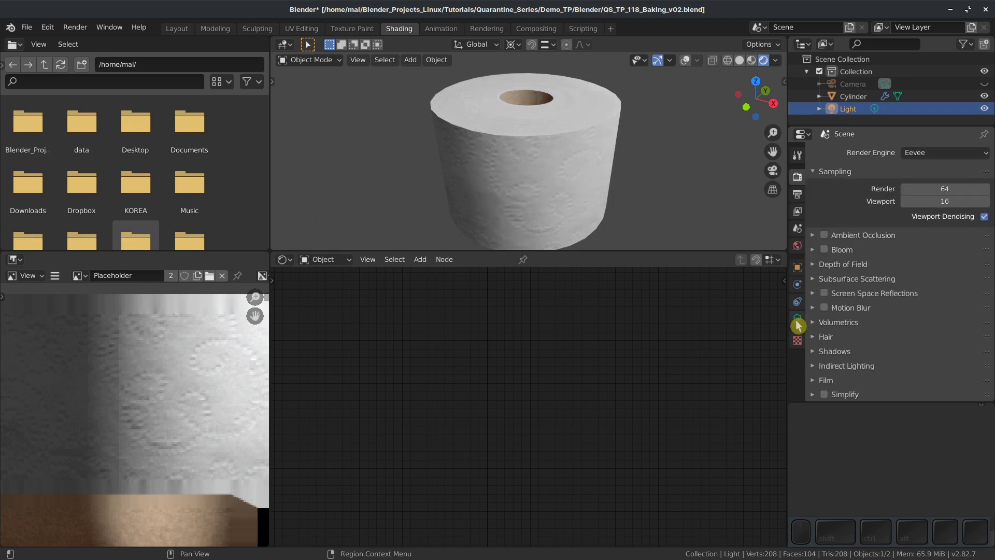
pyautogui.click(797, 319)
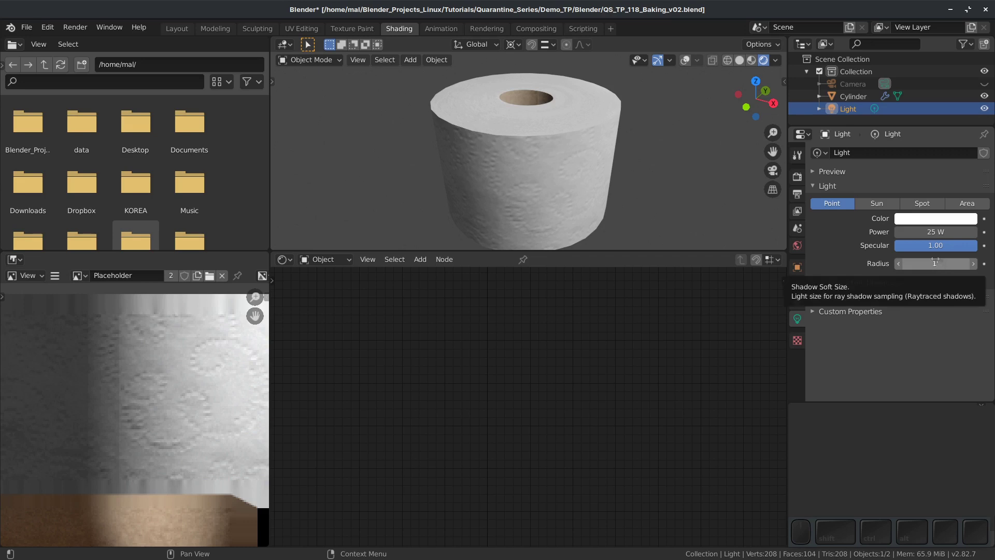
# - Switch the render engine back to Cycles
pyautogui.click(797, 176)
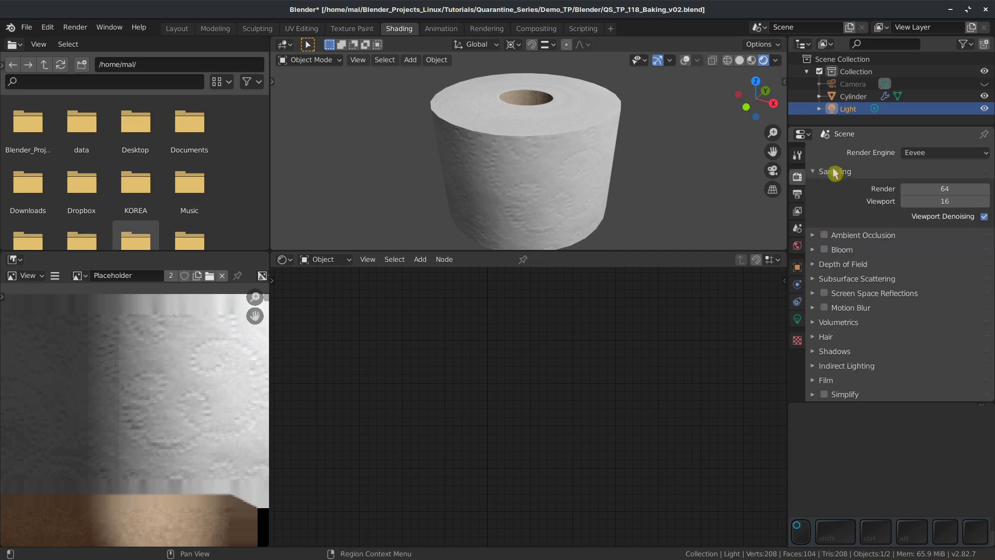
pyautogui.click(918, 160)
pyautogui.click(917, 199)
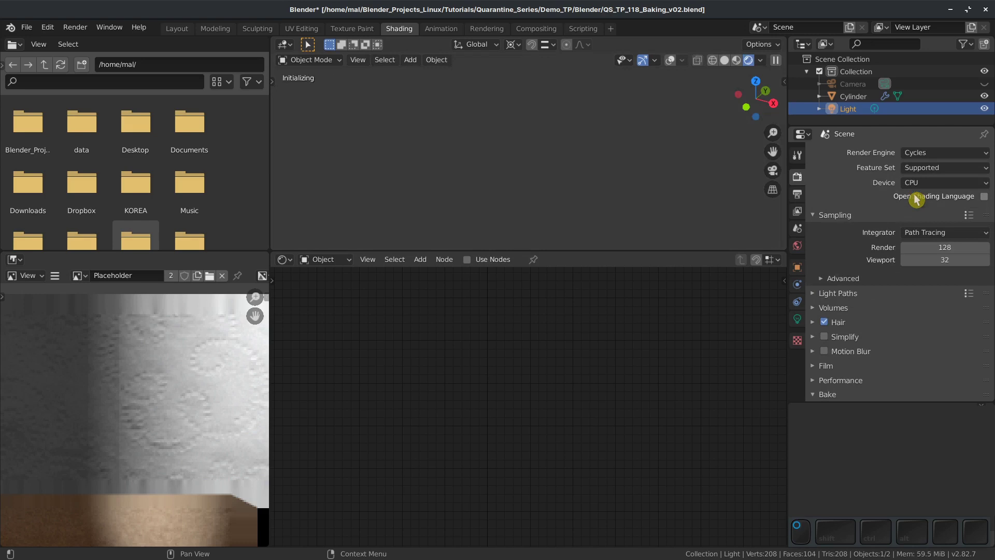
# - Set the size of the point Light to 2 feet
pyautogui.click(797, 319)
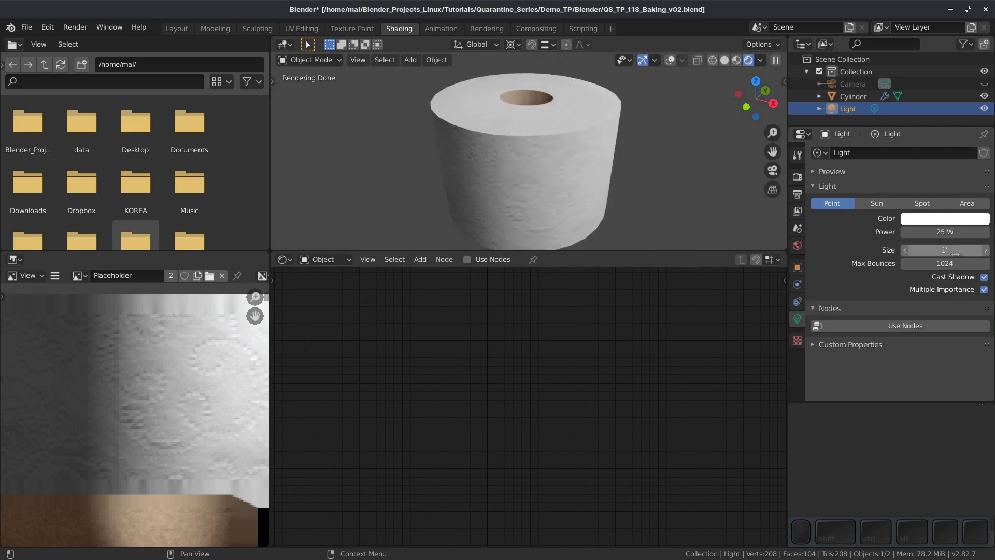
pyautogui.click(956, 254)
pyautogui.write('2')
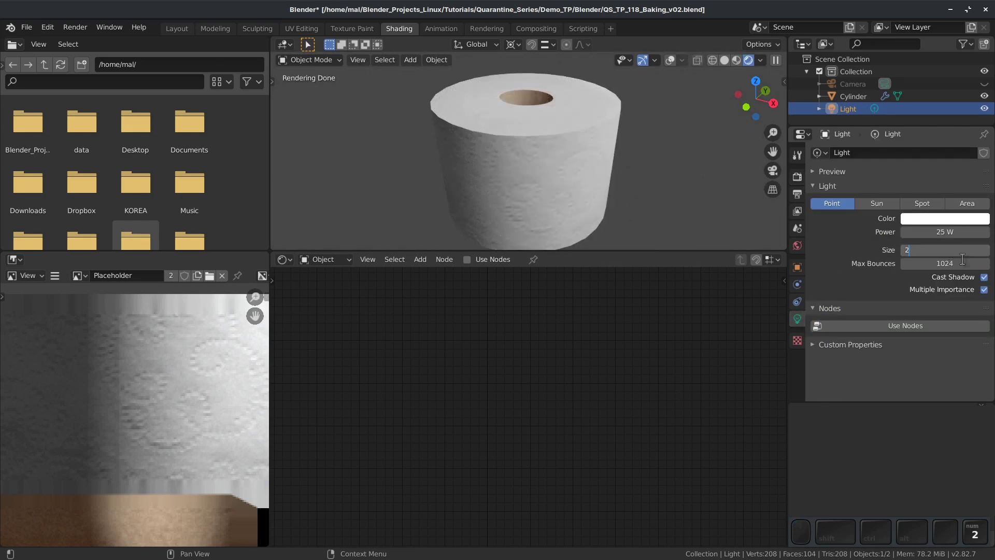
pyautogui.press('Return')
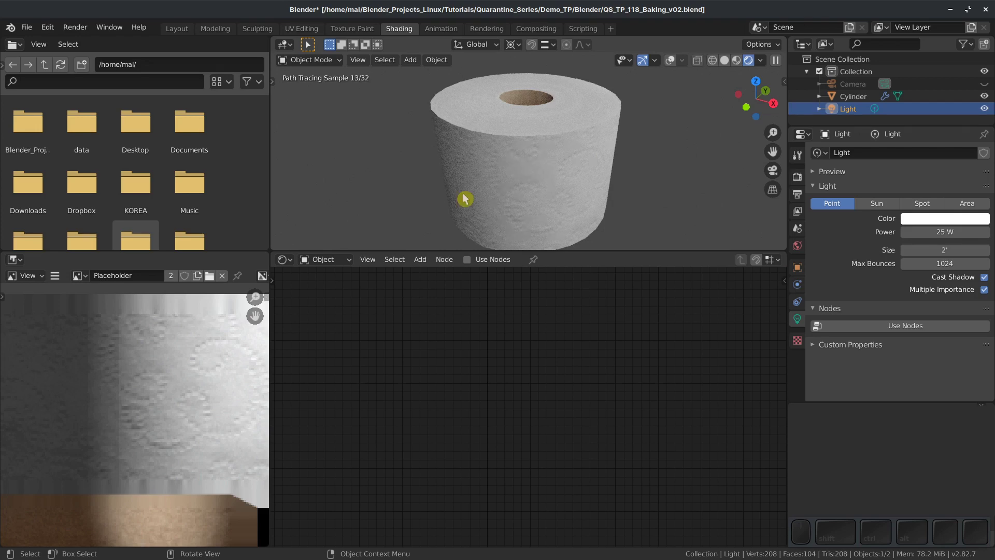
# - Try a Light size of 0.01 foot for a hard shadow edge, and restore the size to 6 inches
pyautogui.click(944, 249)
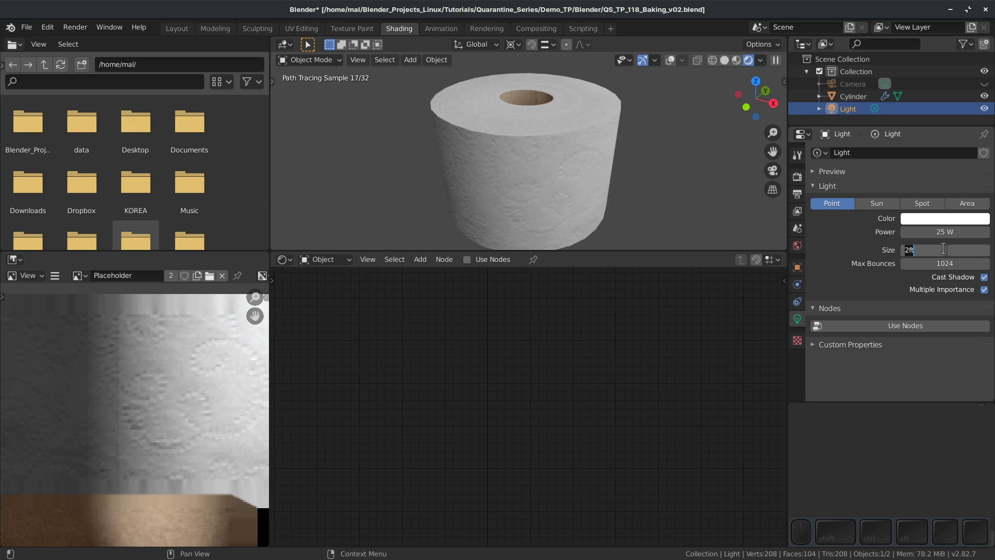
pyautogui.write('.01')
pyautogui.press('KP_Enter')
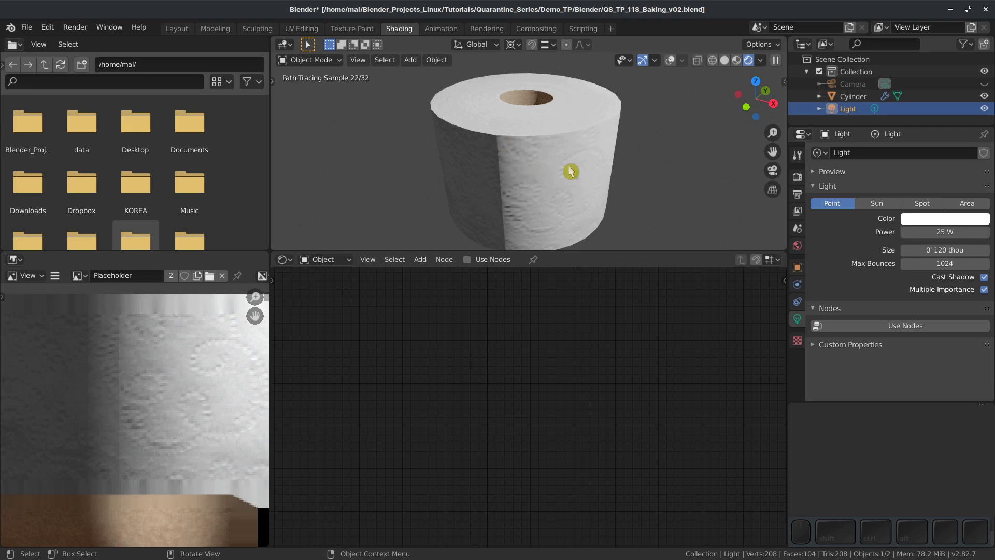
pyautogui.moveTo(571, 171); pyautogui.dragTo(656, 164)
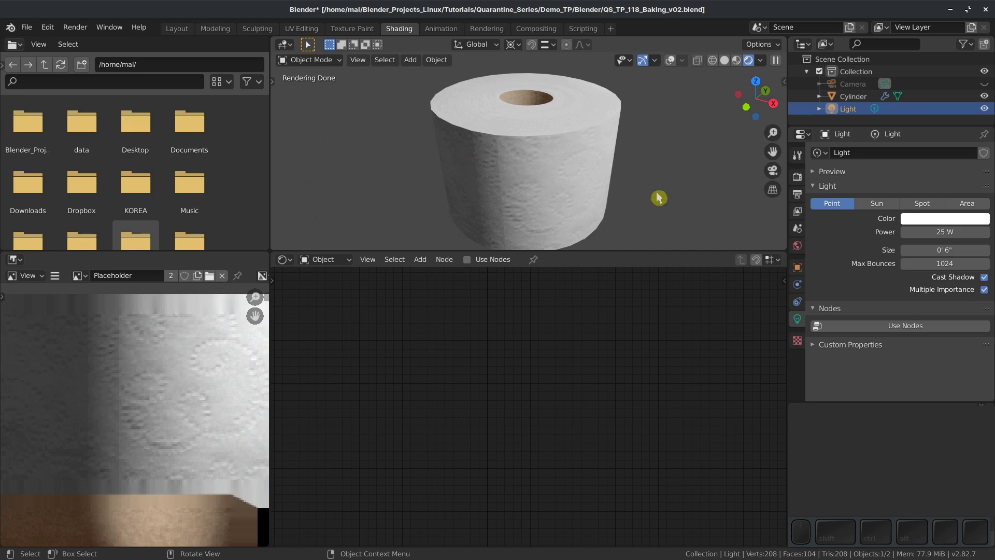
# - Add a Subdivision Surface modifier to the Cylinder with 2 Viewport subdivisions
pyautogui.click(558, 171)
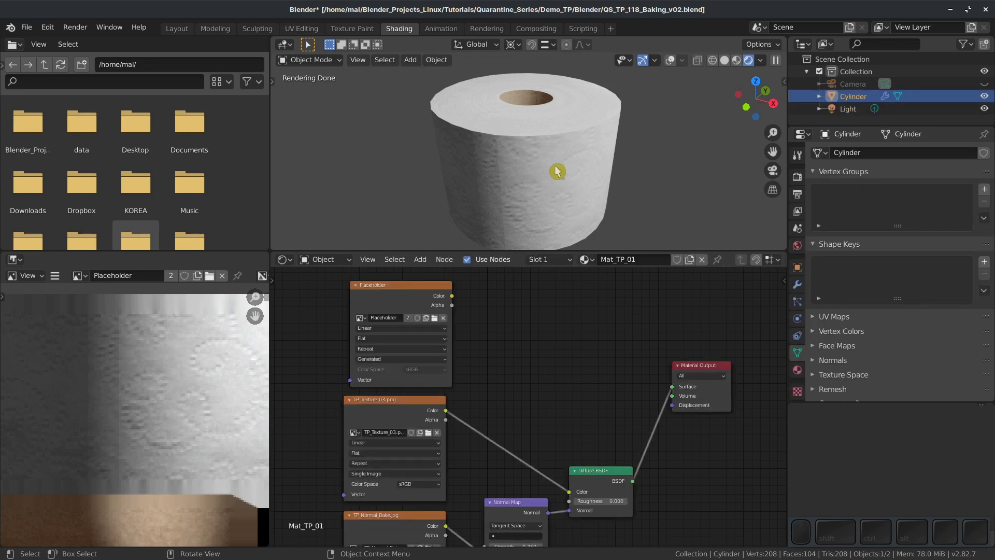
pyautogui.click(797, 285)
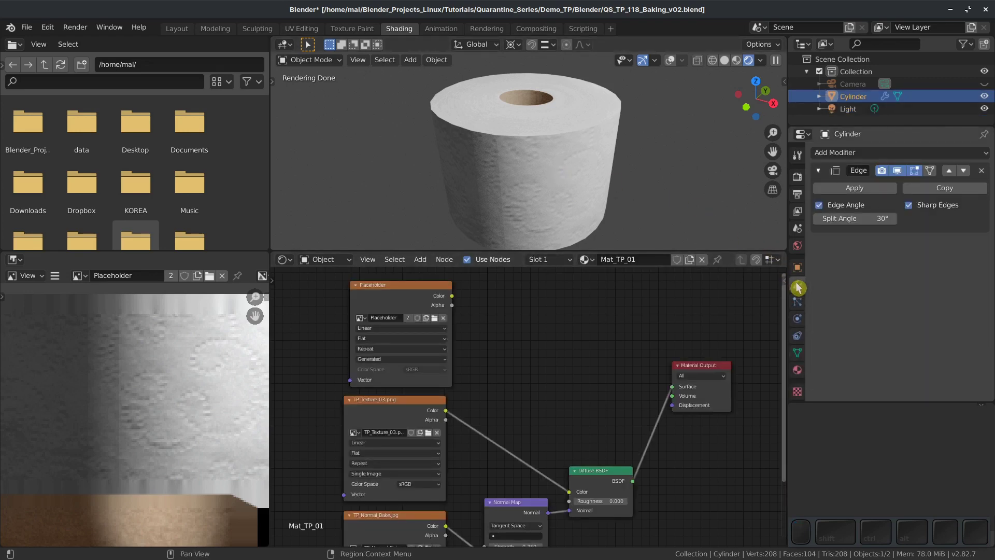
pyautogui.click(851, 155)
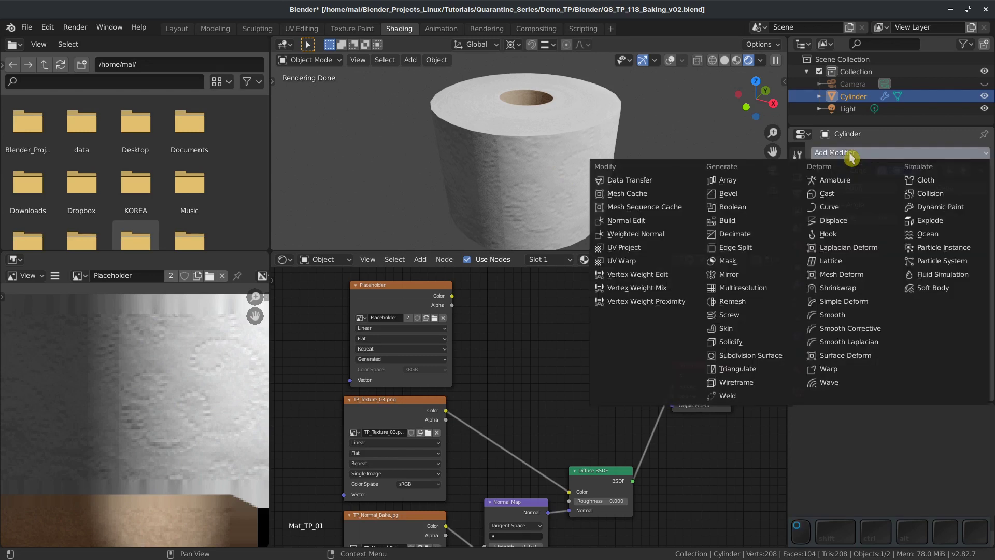
pyautogui.click(768, 361)
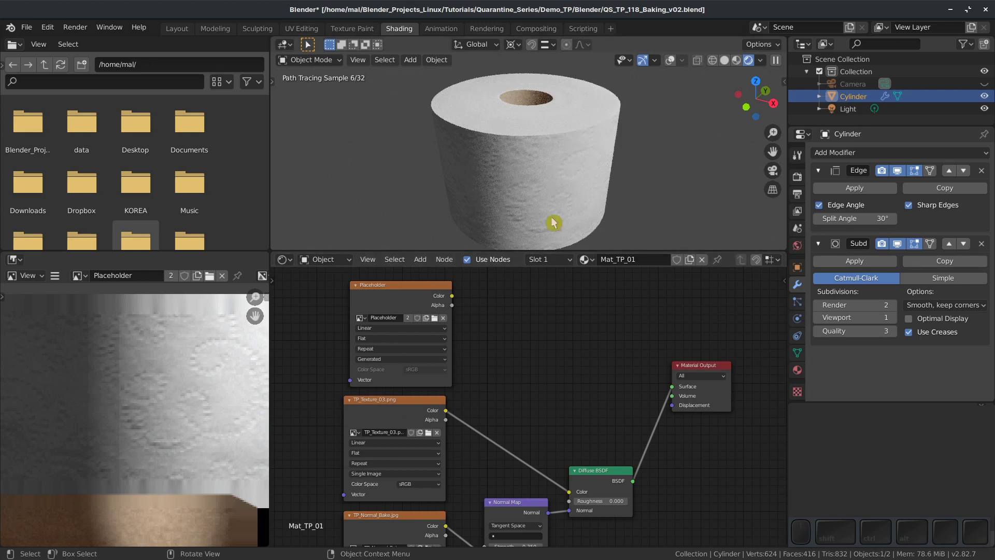
pyautogui.click(893, 318)
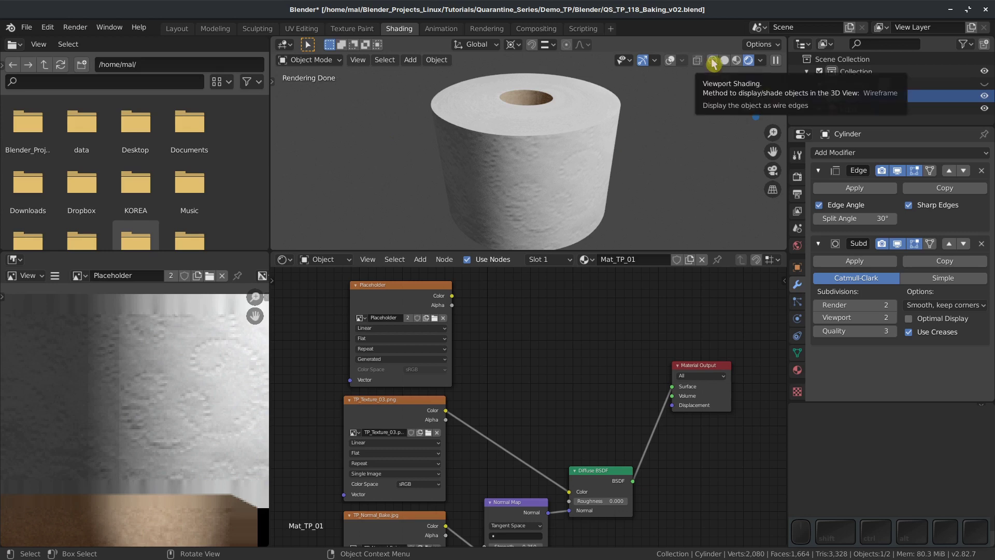
# - Deselect the Cylinder, inspect its subdivided mesh with the wireframe overlay, and turn the overlays off
pyautogui.click(670, 59)
pyautogui.hotkey('alt', 'a')
pyautogui.click(682, 59)
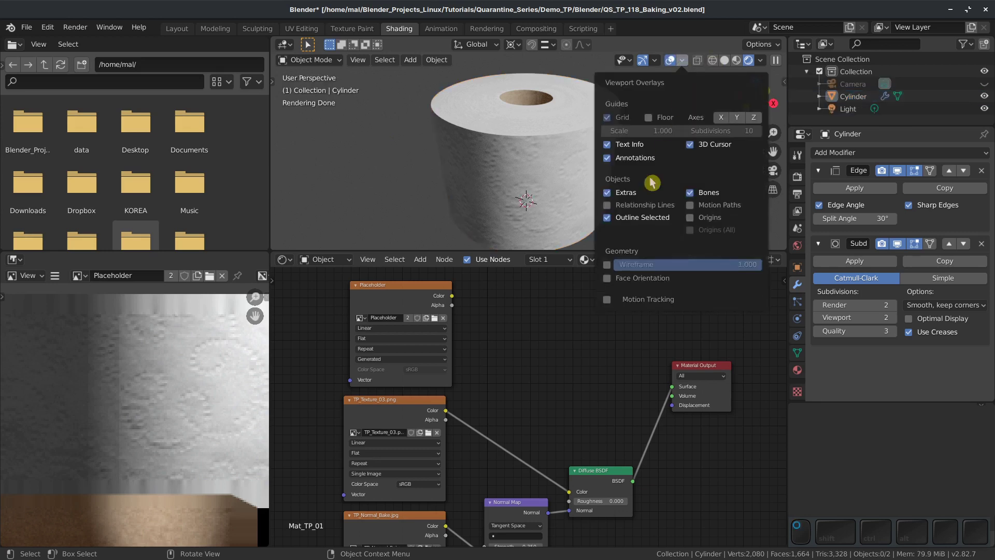
pyautogui.click(608, 264)
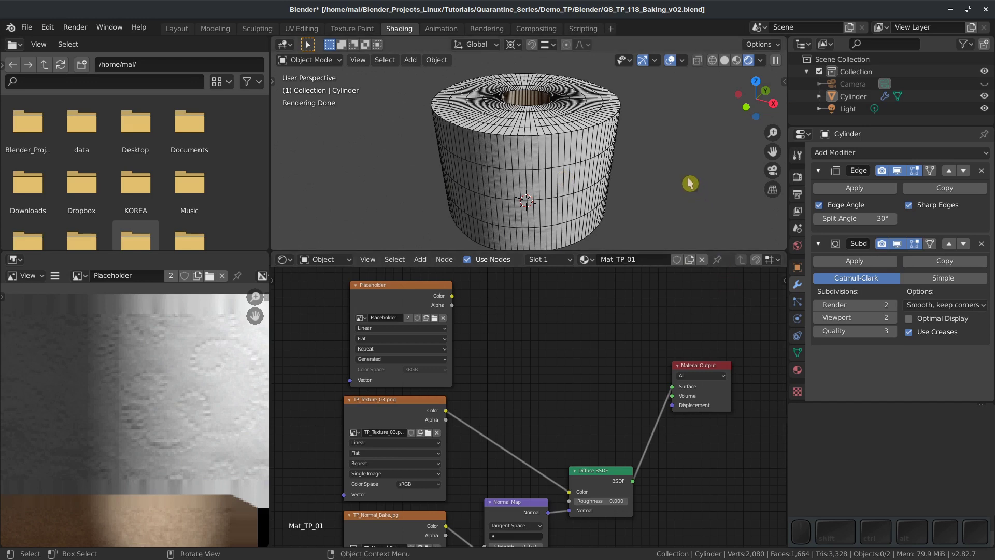
pyautogui.click(671, 60)
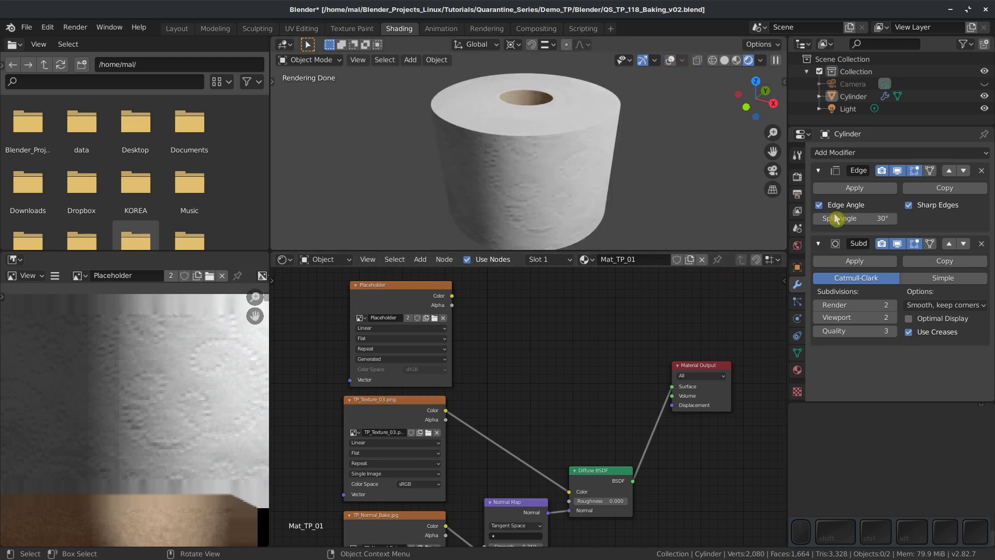
# - Try the Simple subdivision type on the Cylinder's Subdivision Surface modifier, and switch back to Catmull-Clark
pyautogui.click(944, 278)
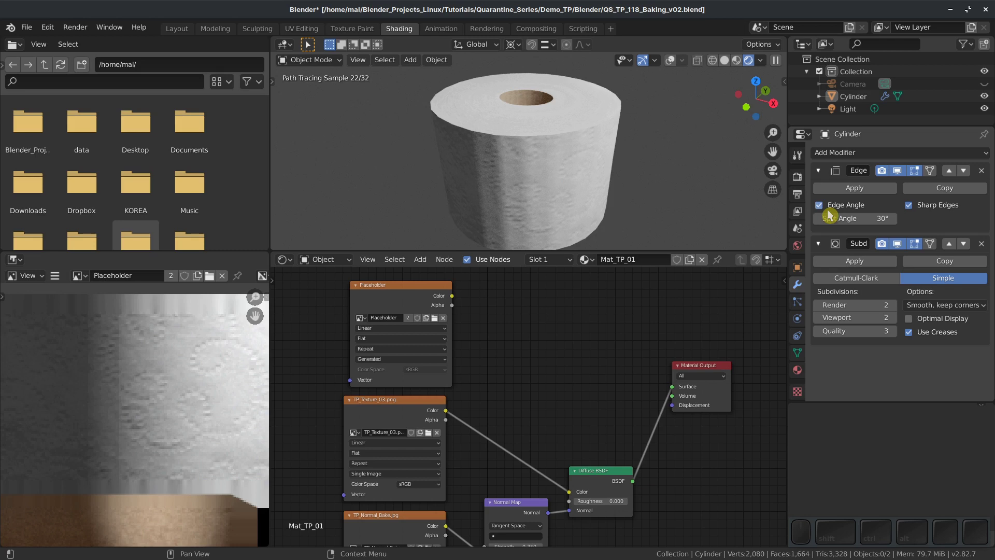
pyautogui.click(886, 281)
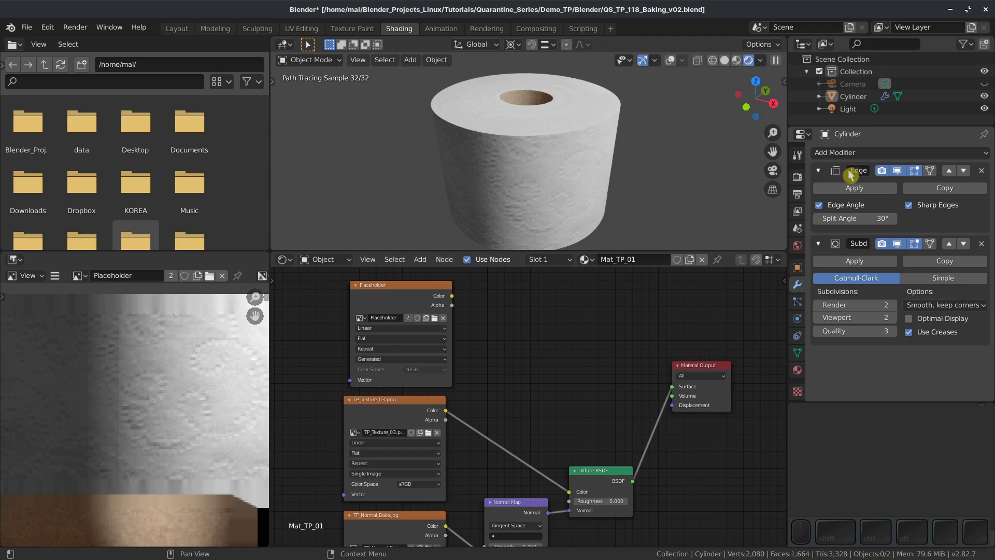
# - Turn off Edge Angle in the Cylinder's Edge Split modifier, keeping only Sharp Edges enabled
pyautogui.click(819, 205)
pyautogui.click(820, 206)
pyautogui.click(819, 205)
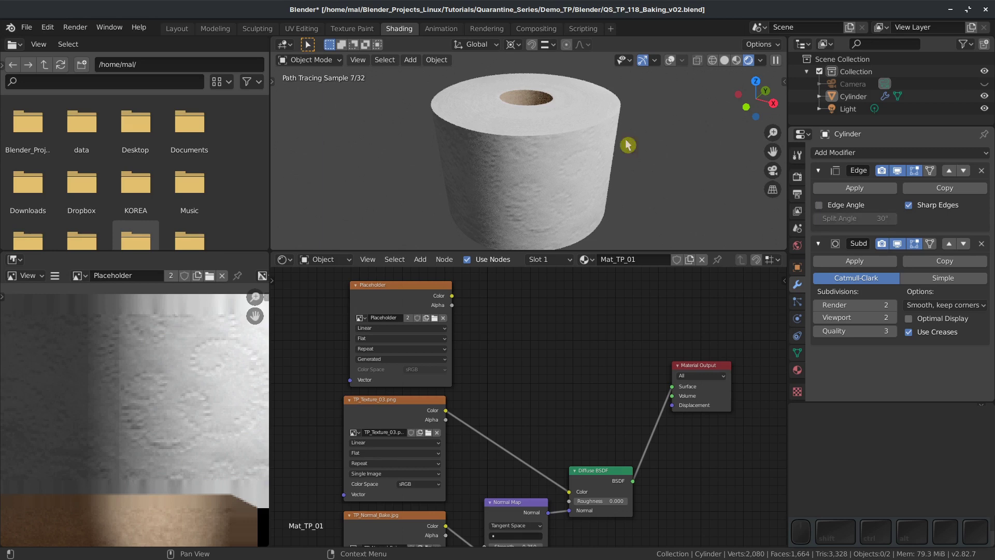
# - Compare the Cylinder's wireframe overlay with the Subdivision Surface modifier hidden and shown in the viewport, and turn the overlays off
pyautogui.hotkey('shift', 'alt', 'z')
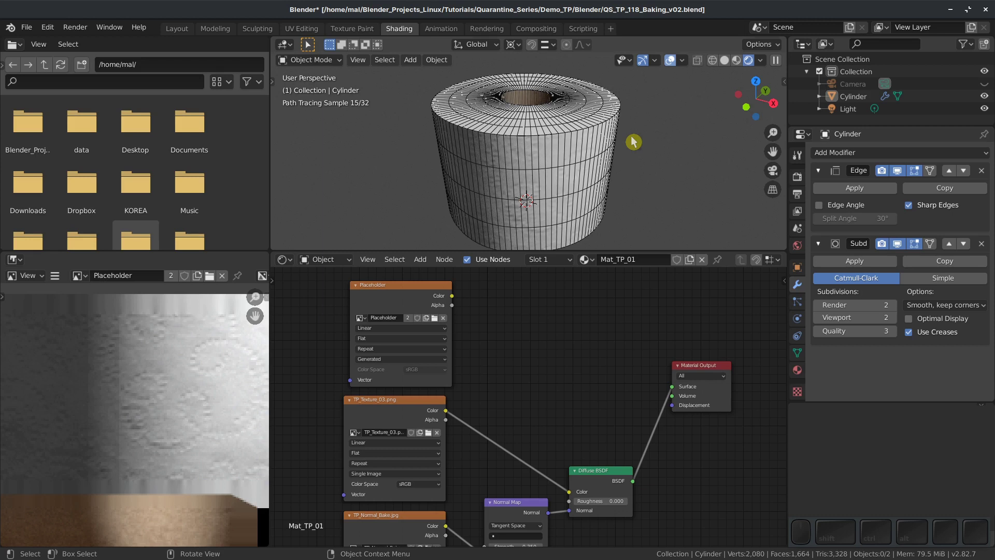
pyautogui.click(897, 243)
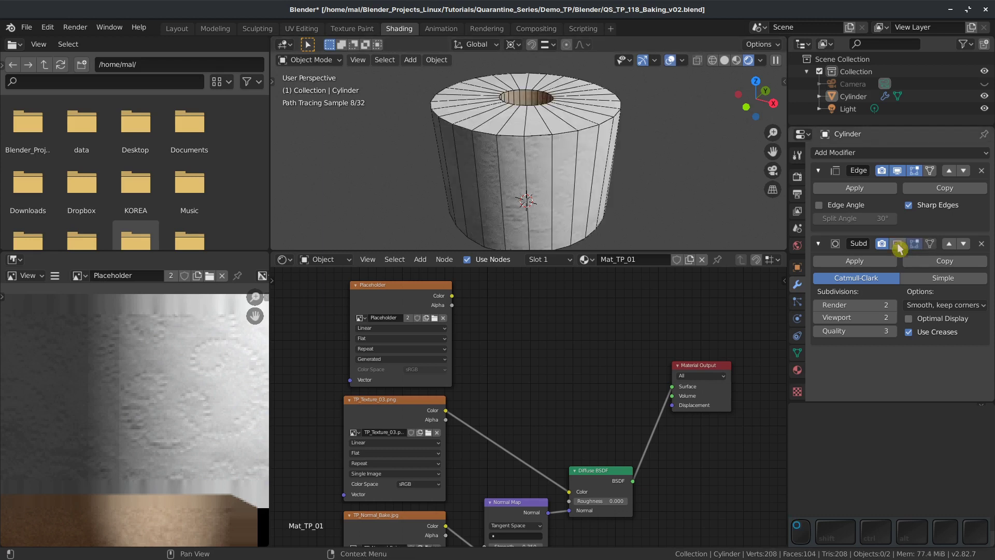
pyautogui.click(897, 244)
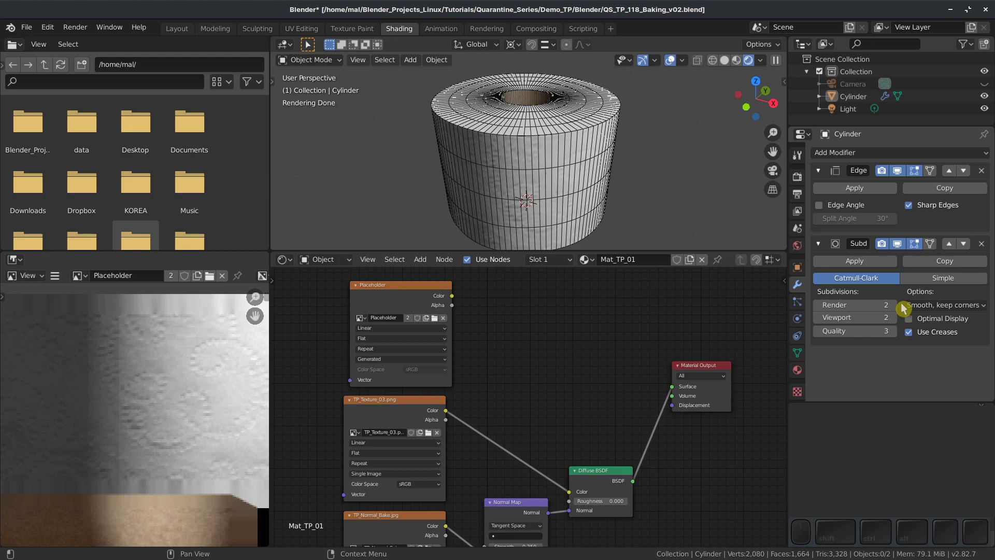
pyautogui.click(670, 61)
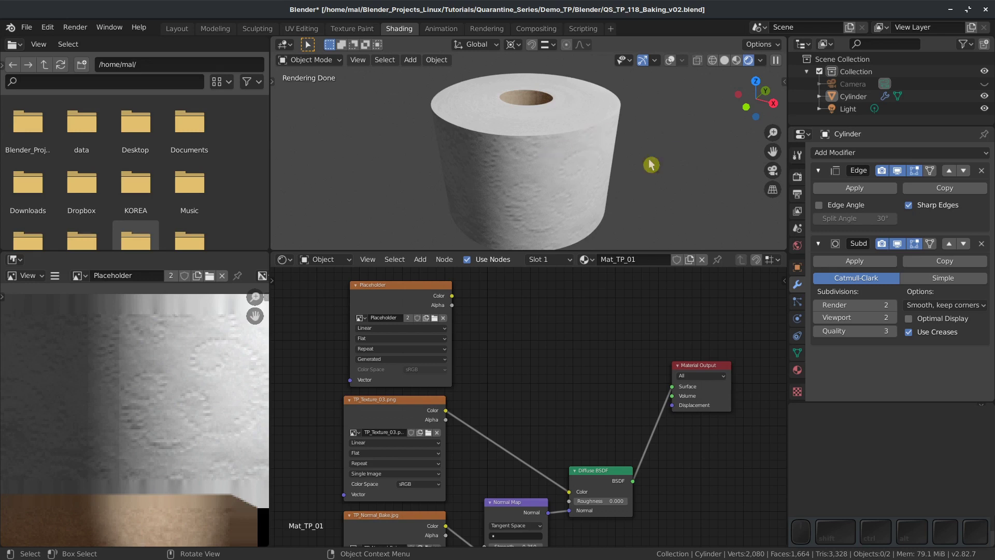
# - Try Cycles Viewport sample counts of 1 and 20, and restore the count to 32
pyautogui.click(798, 177)
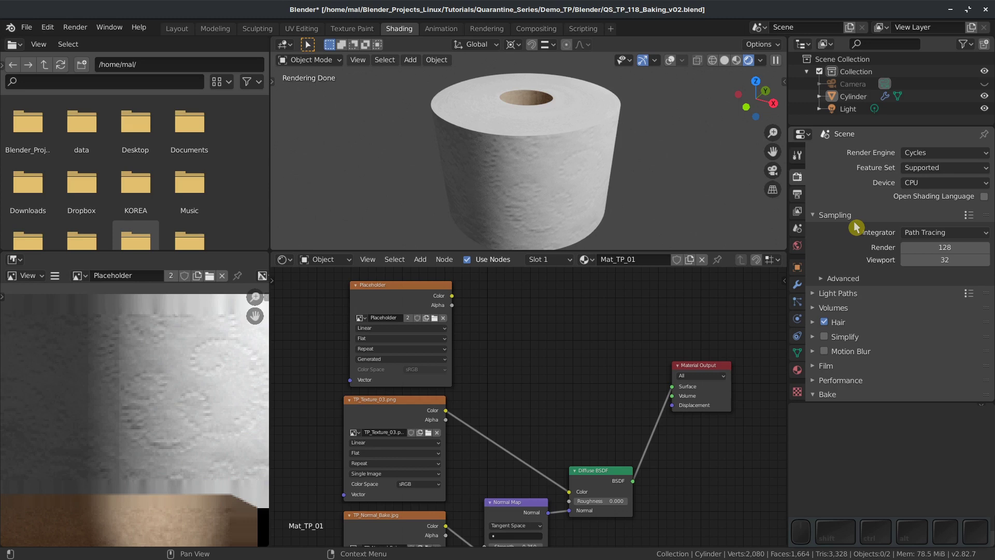
pyautogui.click(955, 261)
pyautogui.write('1')
pyautogui.press('Return')
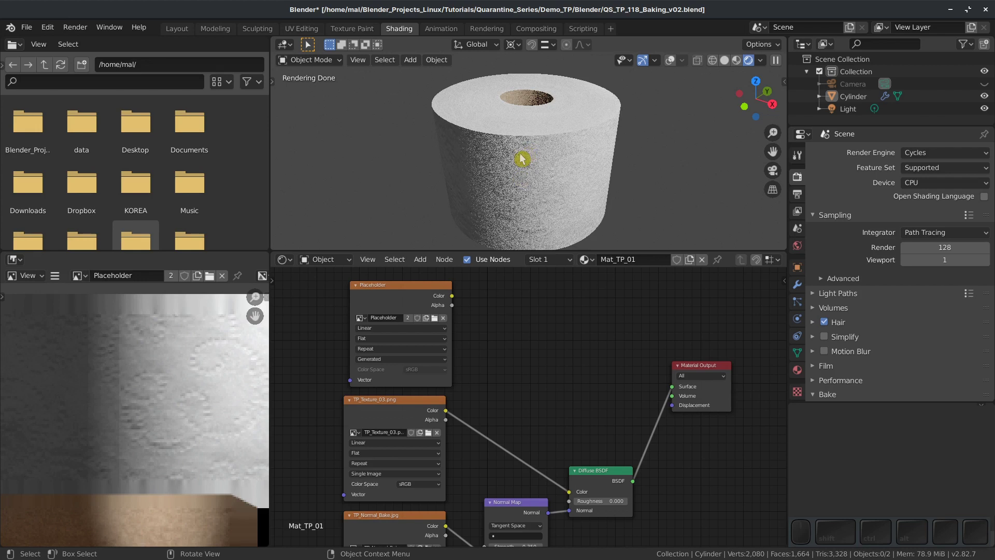
pyautogui.click(950, 259)
pyautogui.write('20')
pyautogui.press('Return')
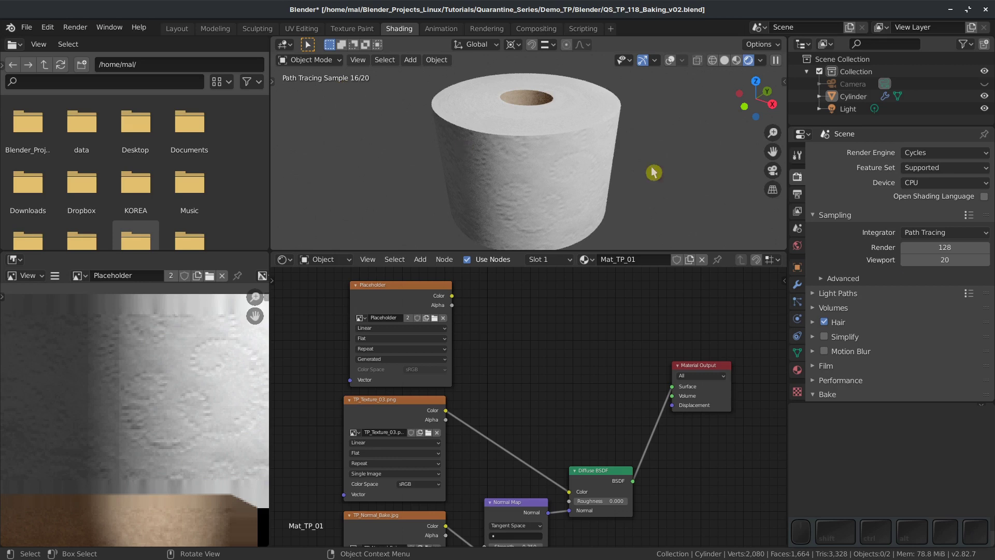
pyautogui.click(950, 261)
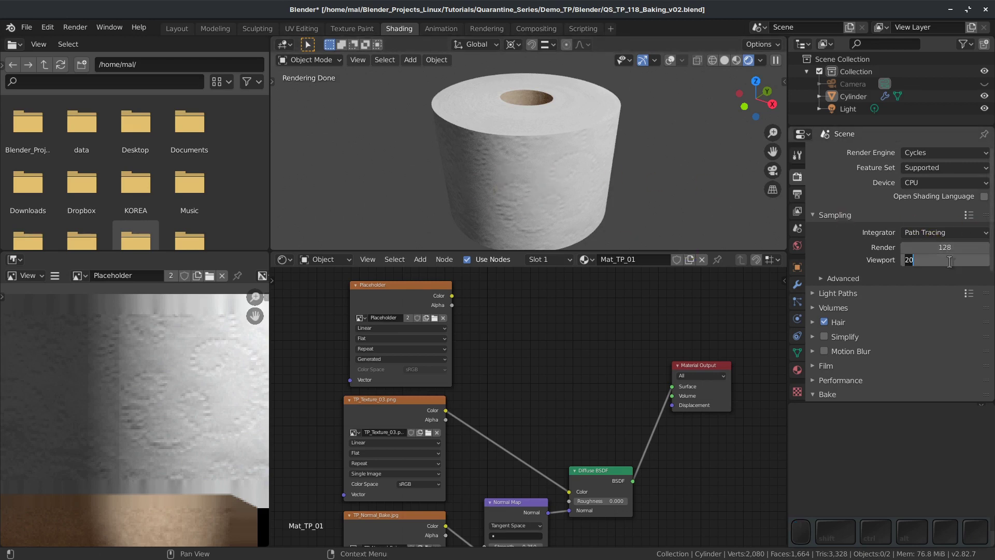
pyautogui.write('3')
pyautogui.press('Return')
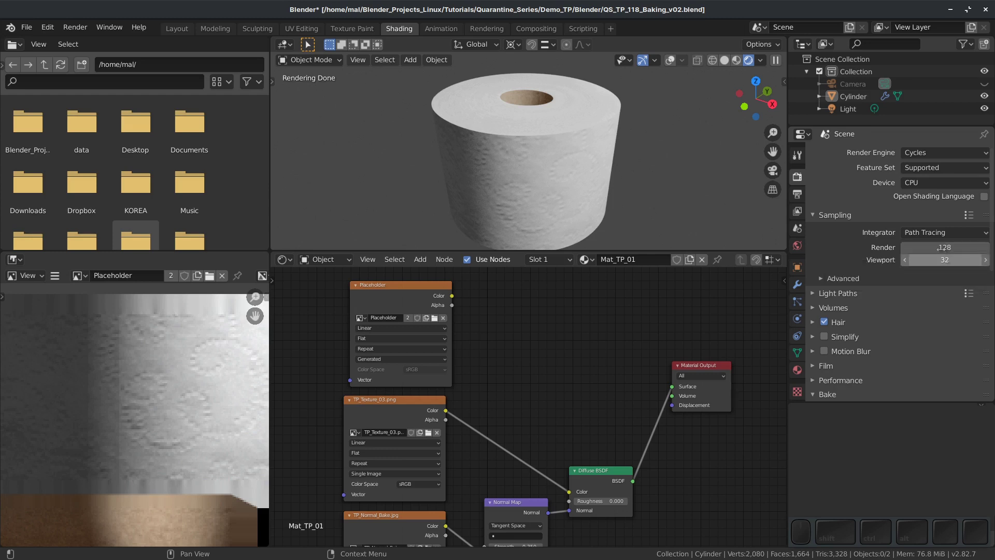
# - Exclude the Glossy, Transmission, Subsurface and Emit contributions from the Combined bake
pyautogui.scroll(-10, 845, 297)
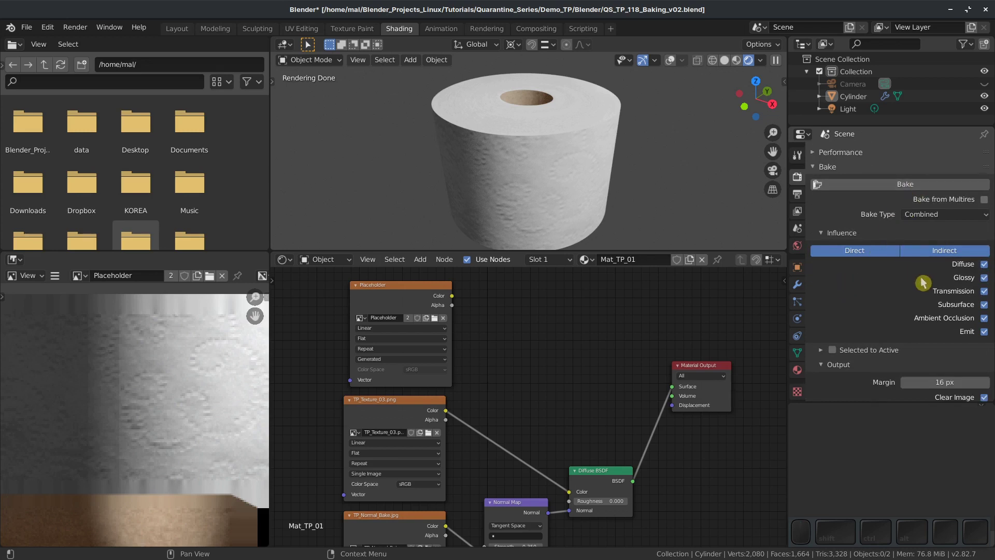
pyautogui.click(984, 278)
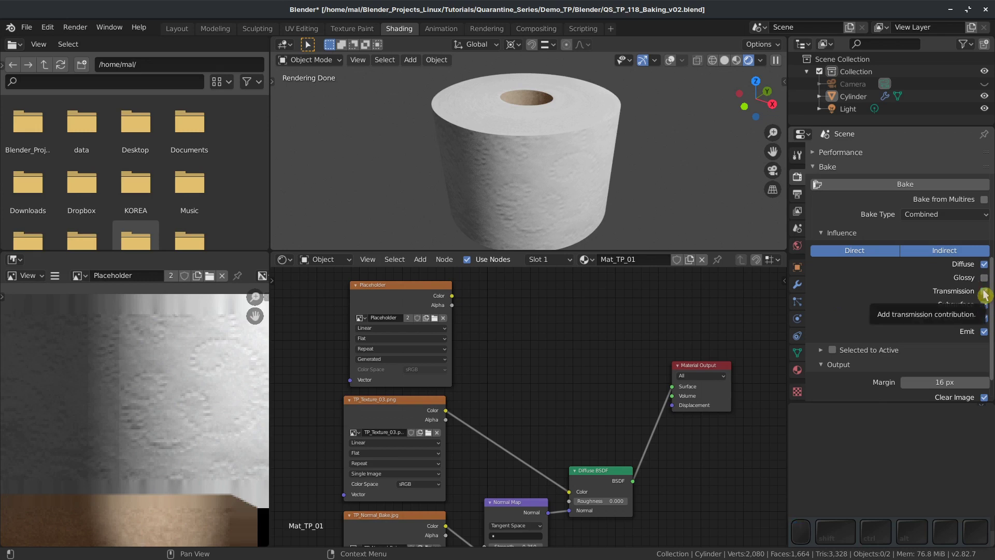
pyautogui.click(984, 292)
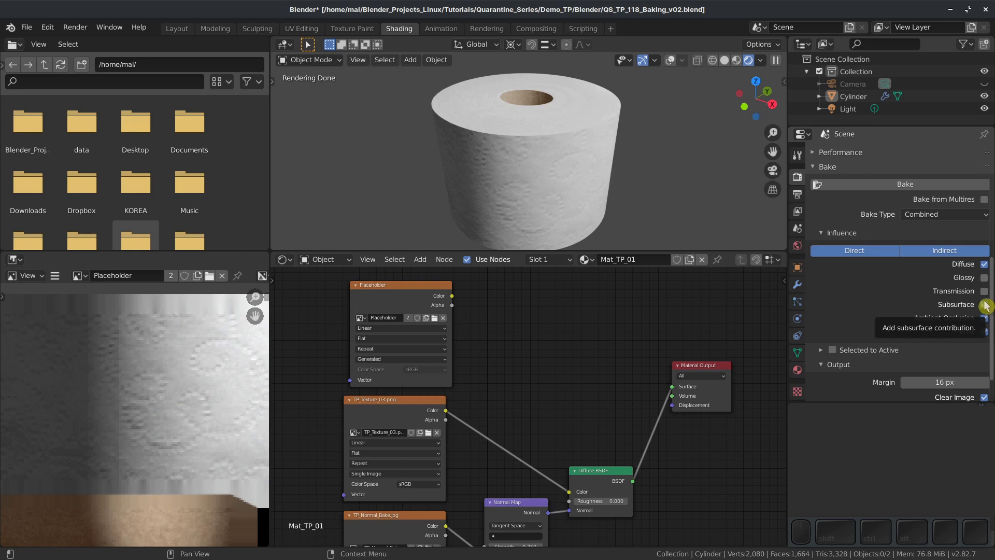
pyautogui.click(984, 305)
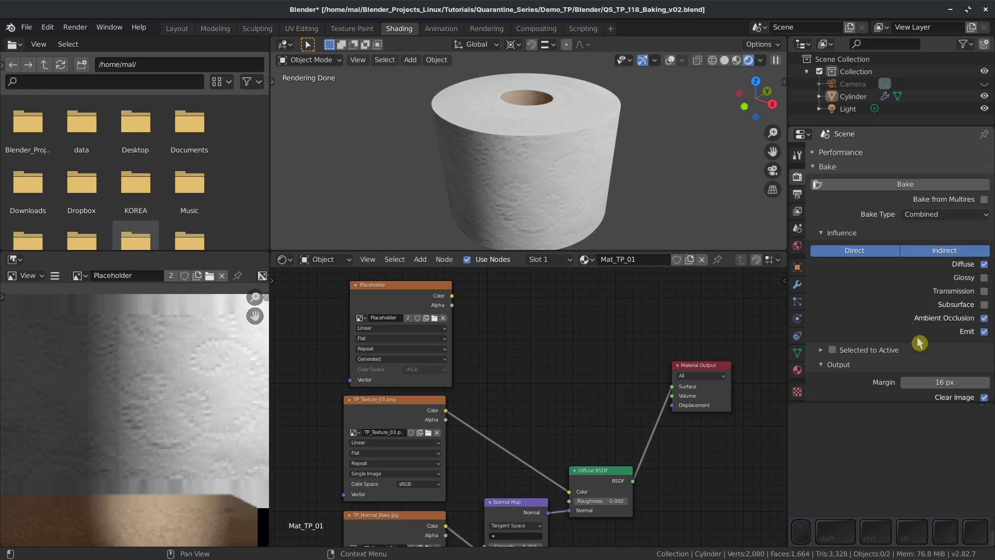
pyautogui.click(984, 332)
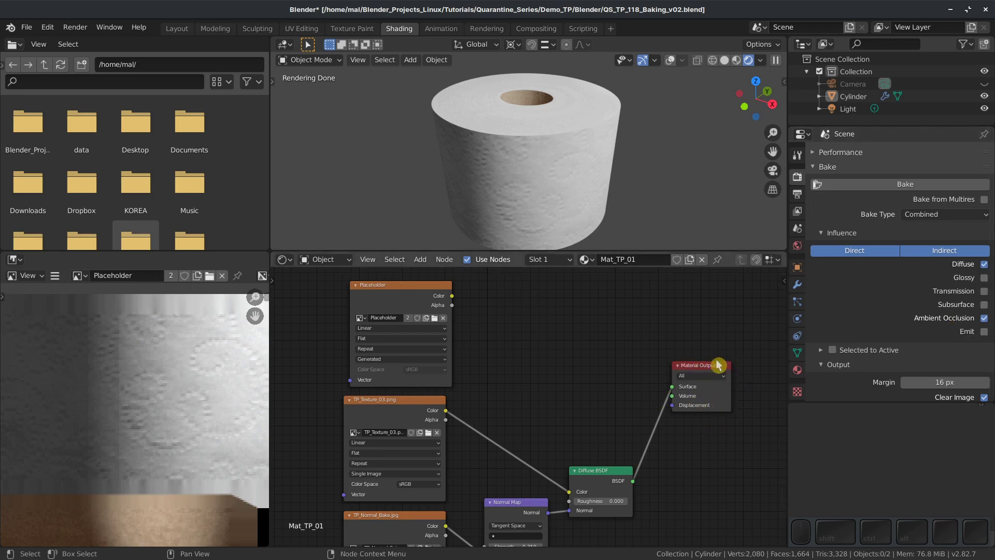
# - Select the Placeholder image node and the Cylinder as bake targets, and reload the Placeholder image to clear it
pyautogui.click(397, 296)
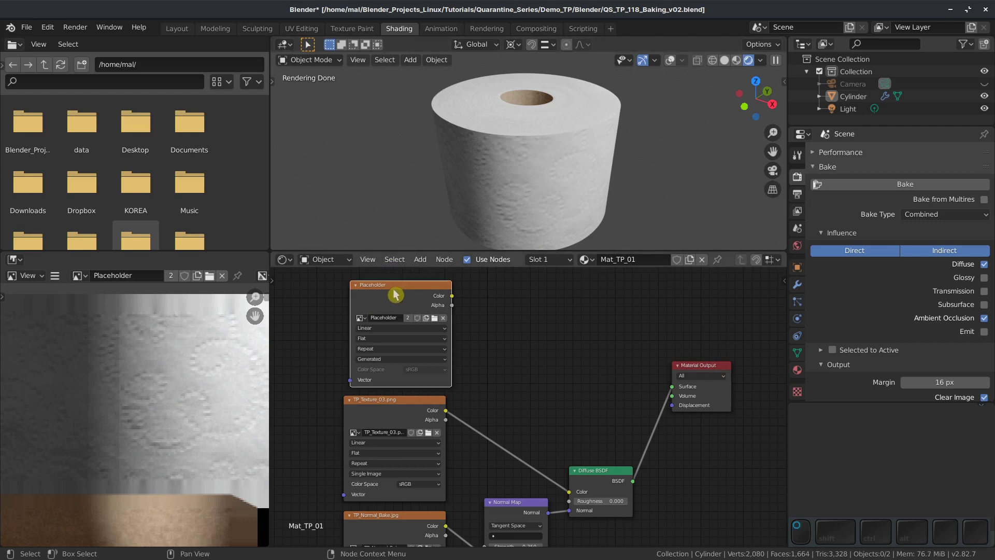
pyautogui.click(551, 152)
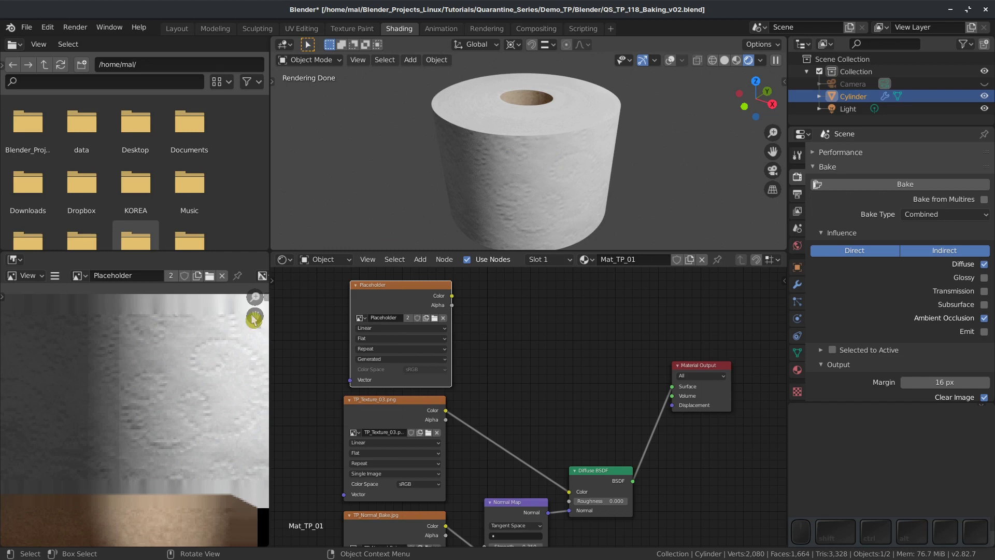
pyautogui.press('Home')
pyautogui.click(78, 276)
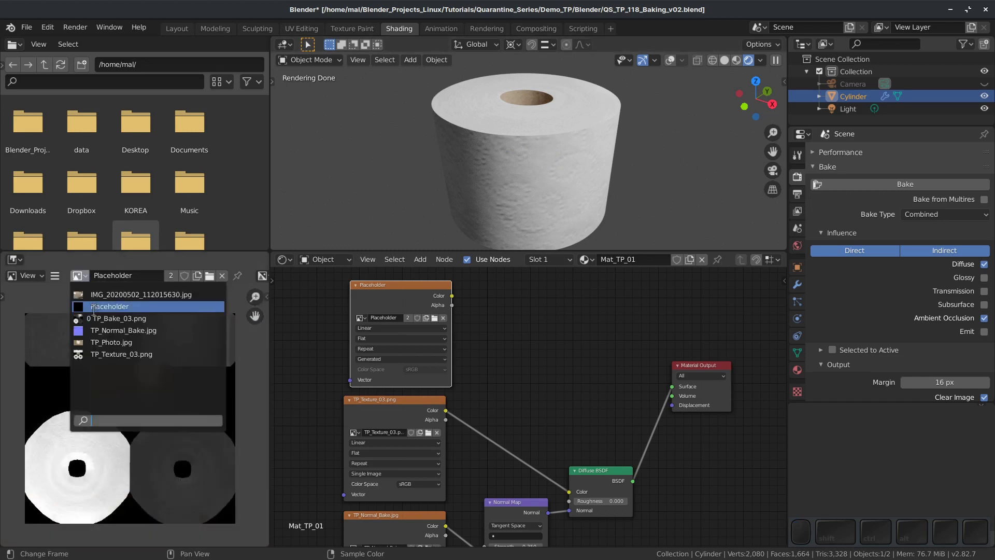
pyautogui.click(91, 309)
pyautogui.click(54, 276)
pyautogui.moveTo(91, 303)
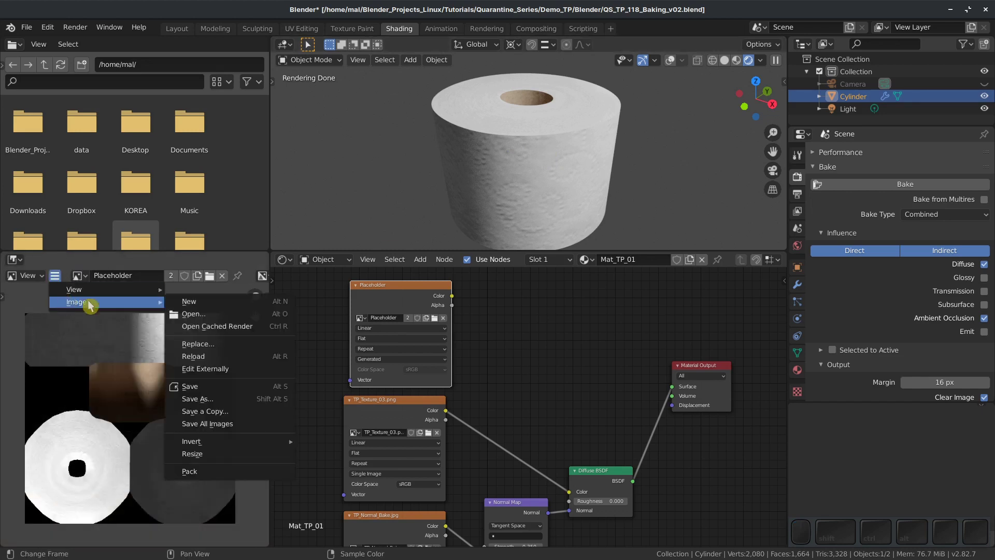
pyautogui.click(195, 363)
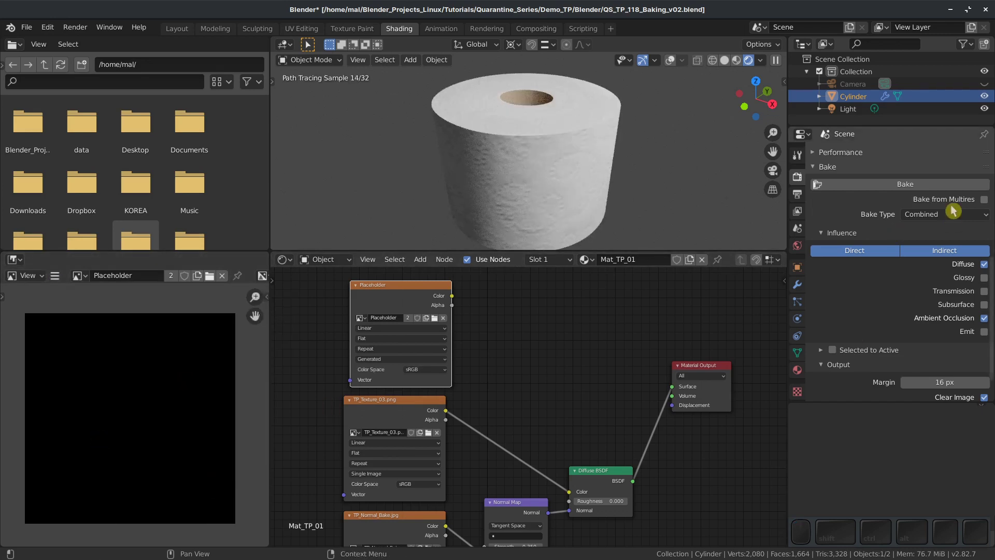
# - Bake the Combined result into the Placeholder image, and inspect the baked side and inner tube up close
pyautogui.click(912, 183)
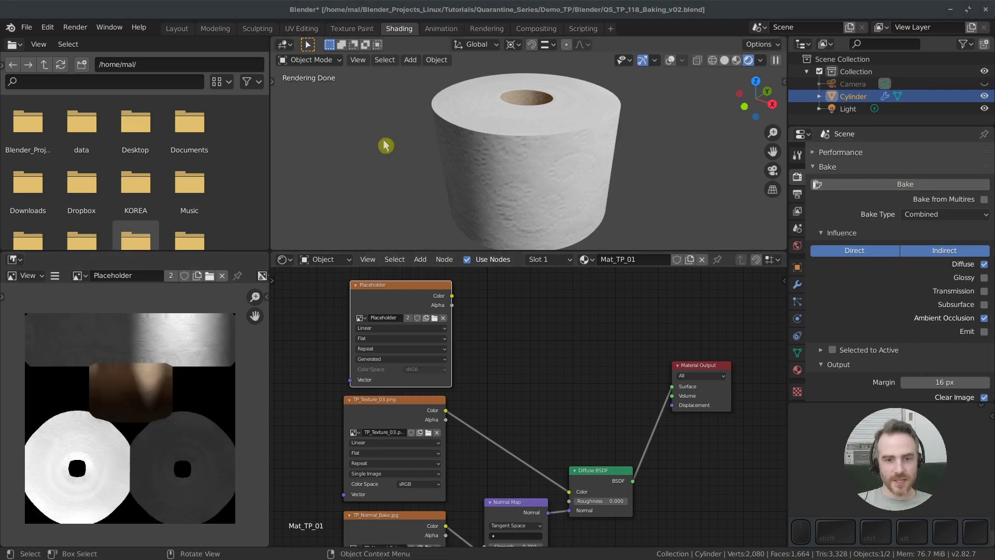
pyautogui.scroll(4, 120, 357)
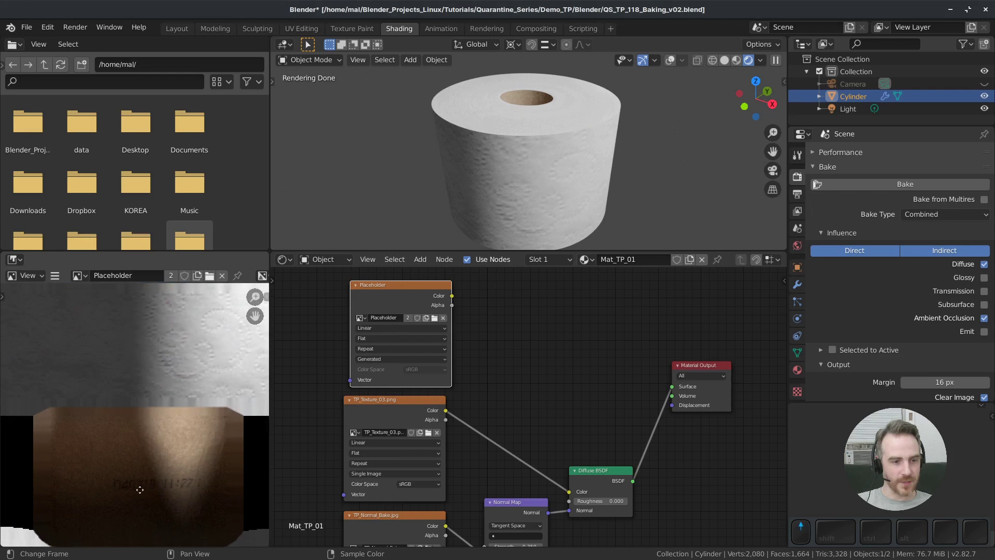
pyautogui.moveTo(140, 490); pyautogui.dragTo(141, 507, button='middle')
pyautogui.scroll(2, 176, 384)
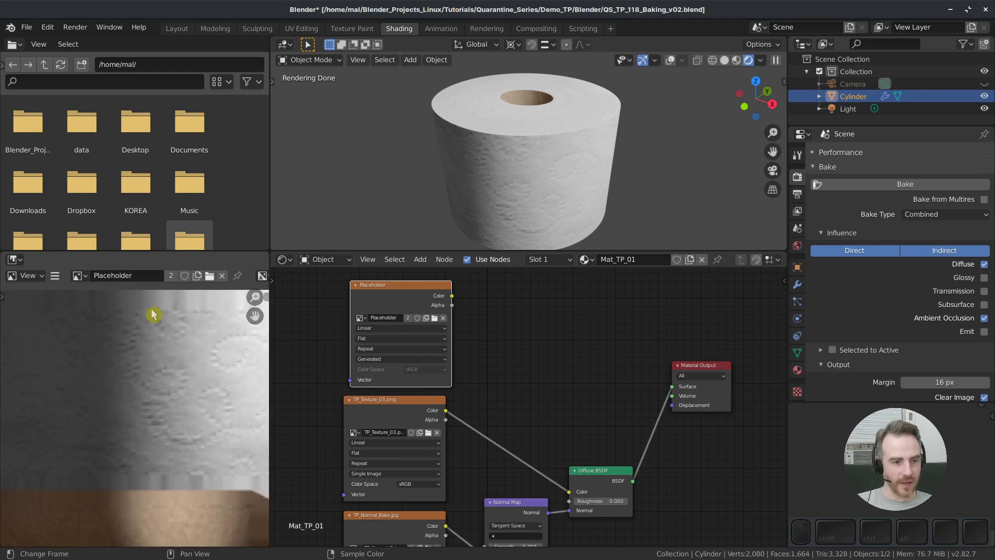
pyautogui.scroll(-2, 204, 461)
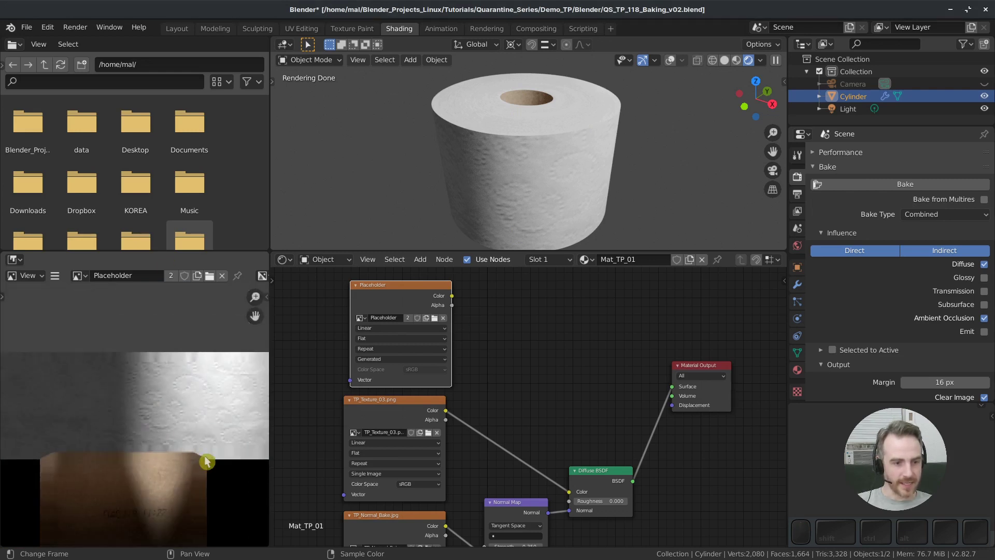
pyautogui.scroll(2, 206, 462)
pyautogui.scroll(-4, 177, 413)
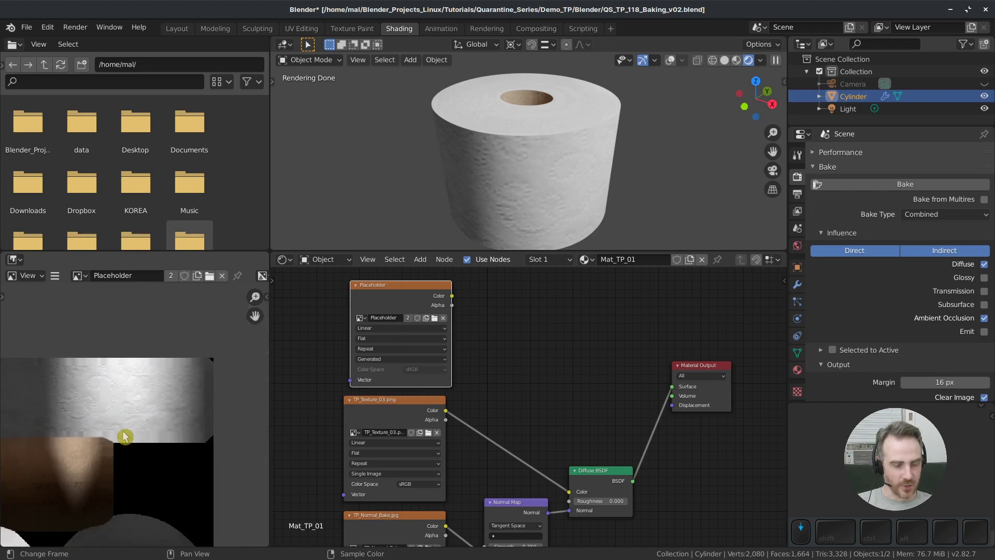
pyautogui.scroll(-4, 160, 368)
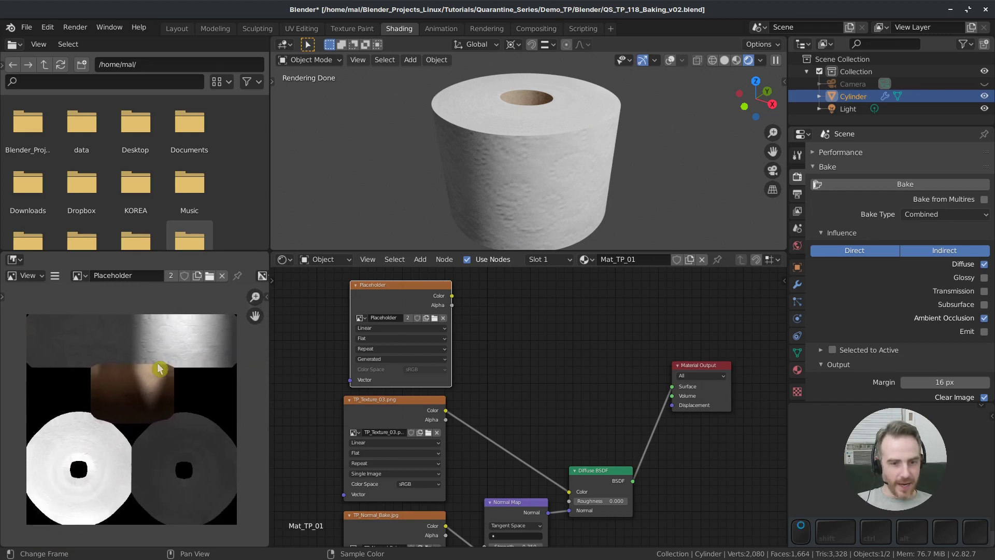
# - Connect the Placeholder node's Color output to the Material Output's Surface input, and display the result in Rendered shading
pyautogui.click(738, 61)
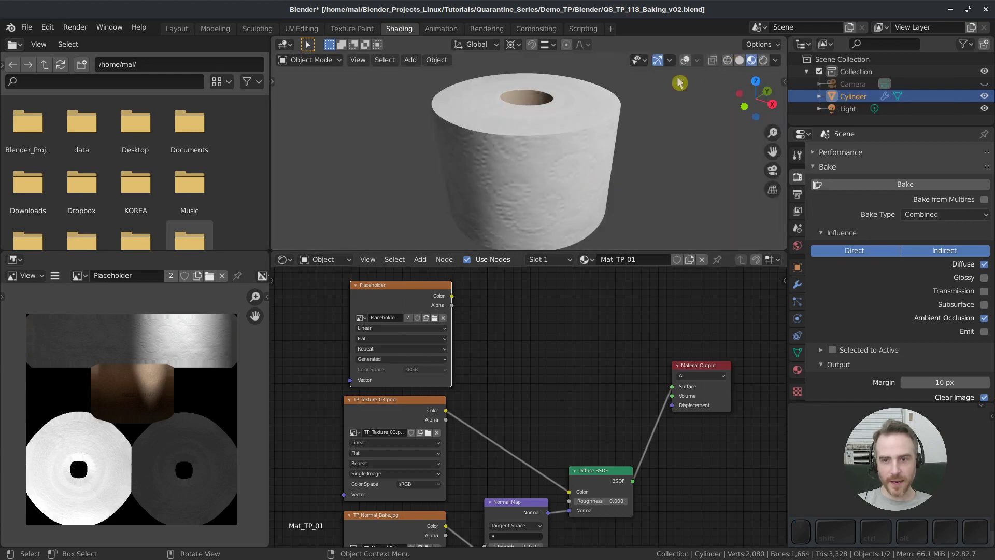
pyautogui.moveTo(452, 296); pyautogui.dragTo(673, 387)
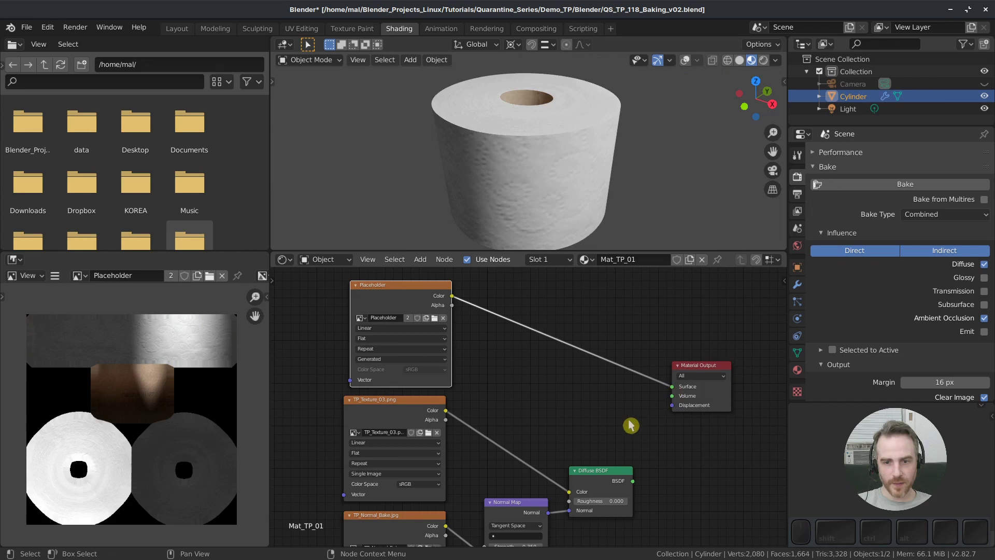
pyautogui.click(764, 60)
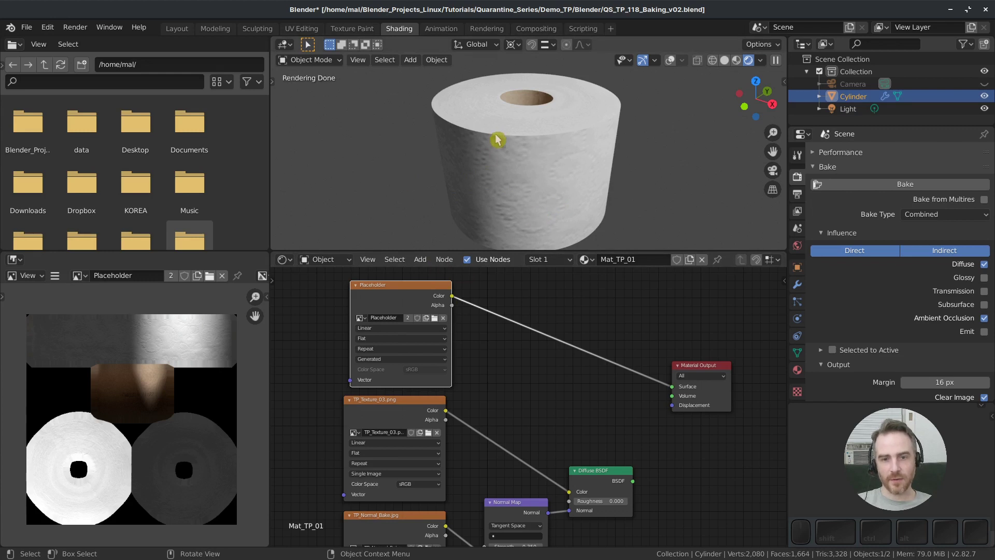
# - Hide the Light and examine the baked shading on the roll from the front and from several angles
pyautogui.click(984, 108)
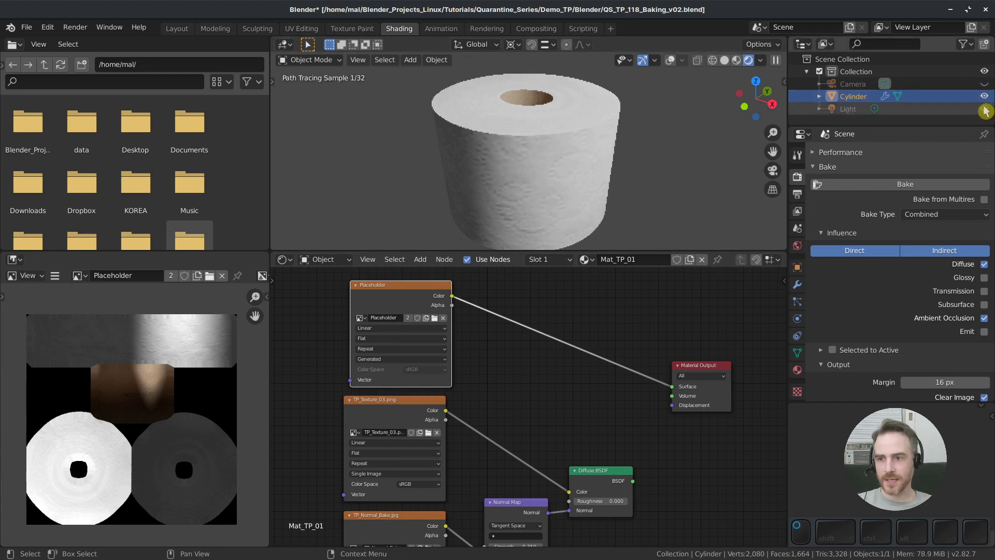
pyautogui.press('KP_1')
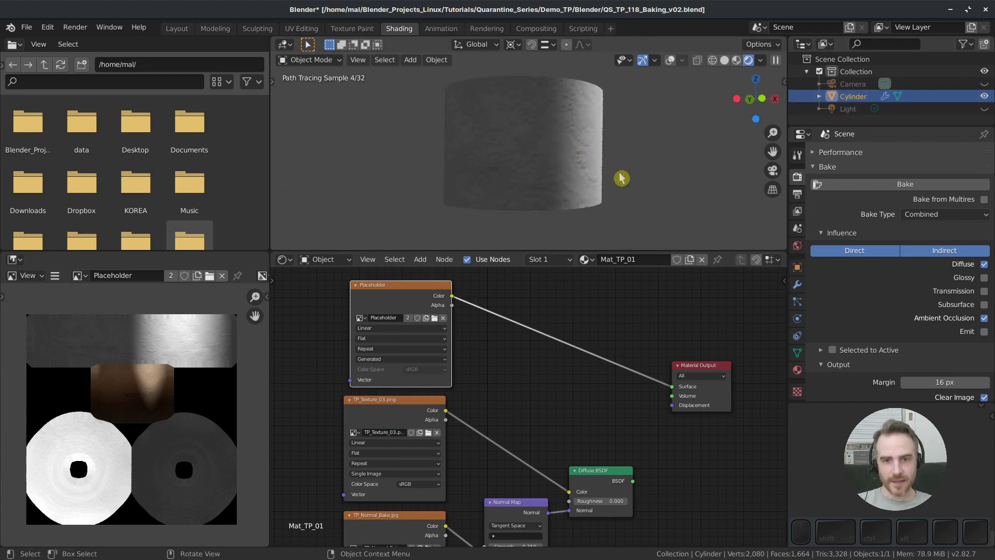
pyautogui.moveTo(621, 178); pyautogui.dragTo(549, 192, button='middle')
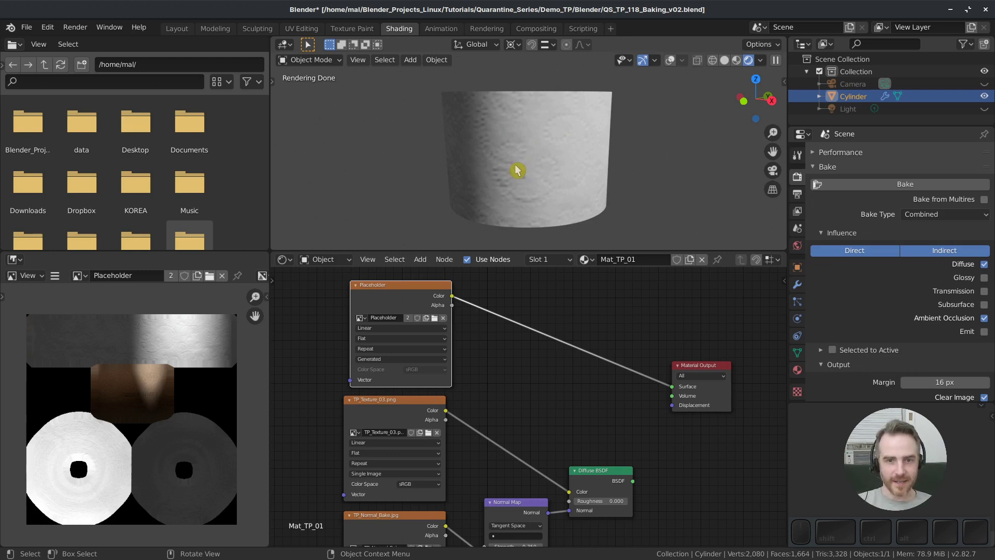
pyautogui.moveTo(497, 180)
pyautogui.mouseDown(button='middle')
pyautogui.moveTo(516, 218)
pyautogui.moveTo(528, 166)
pyautogui.moveTo(534, 181)
pyautogui.mouseUp(button='middle')
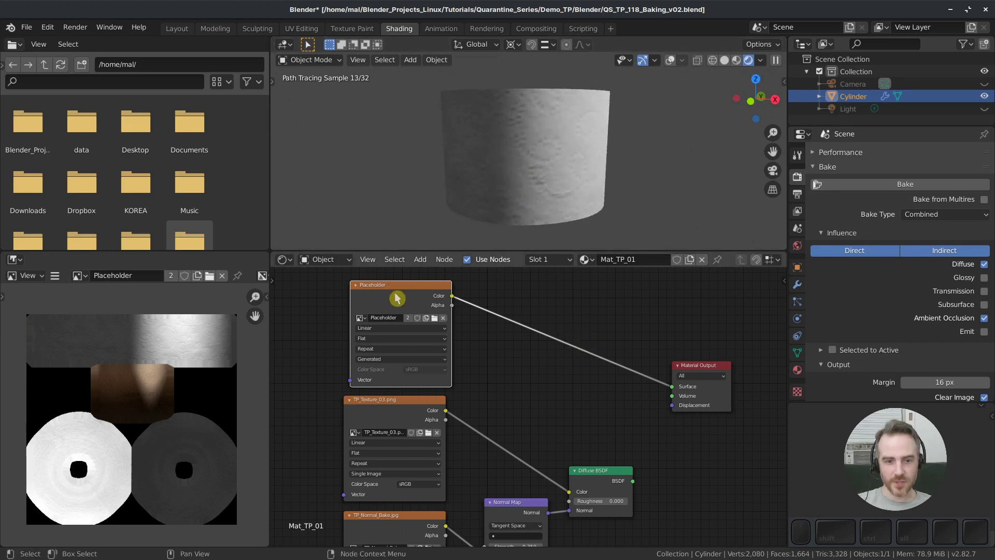
# - Move the Placeholder node slightly to the right in the node tree, and switch to the Layout workspace
pyautogui.moveTo(397, 295); pyautogui.dragTo(426, 292)
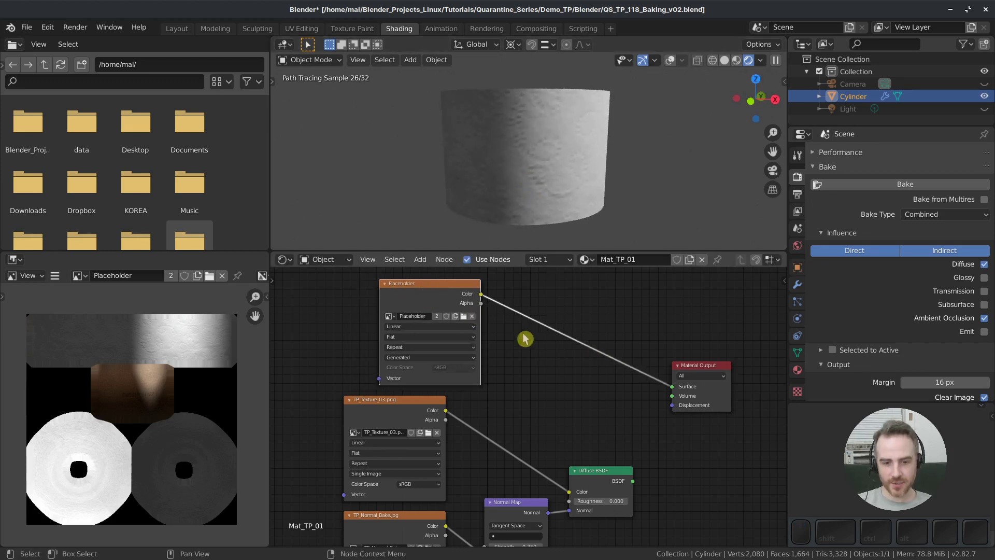
pyautogui.click(177, 30)
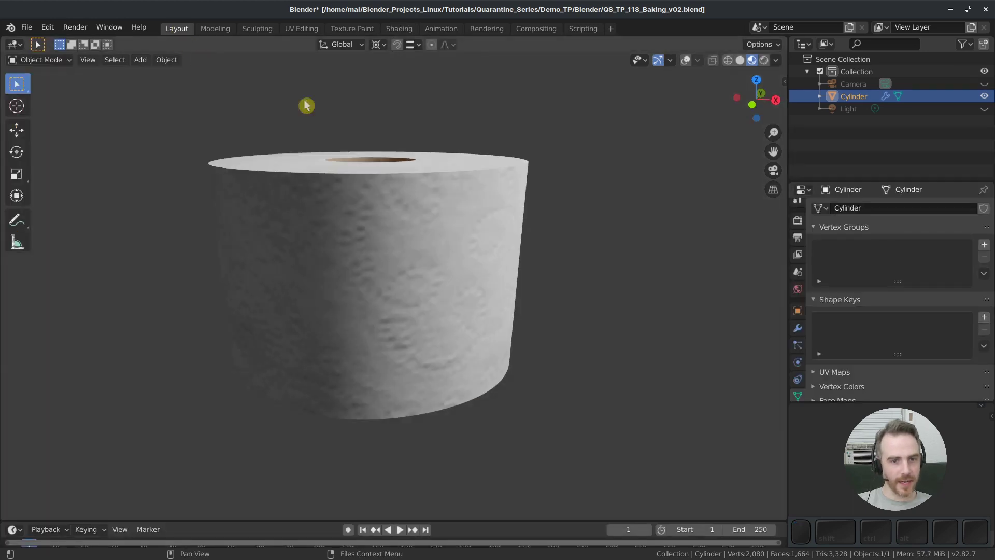
# - Turn the viewport overlays back on and disable the Wireframe overlay, with nothing left selected
pyautogui.moveTo(506, 263)
pyautogui.mouseDown(button='middle')
pyautogui.moveTo(366, 216)
pyautogui.moveTo(266, 225)
pyautogui.moveTo(287, 233)
pyautogui.moveTo(495, 225)
pyautogui.moveTo(453, 242)
pyautogui.mouseUp(button='middle')
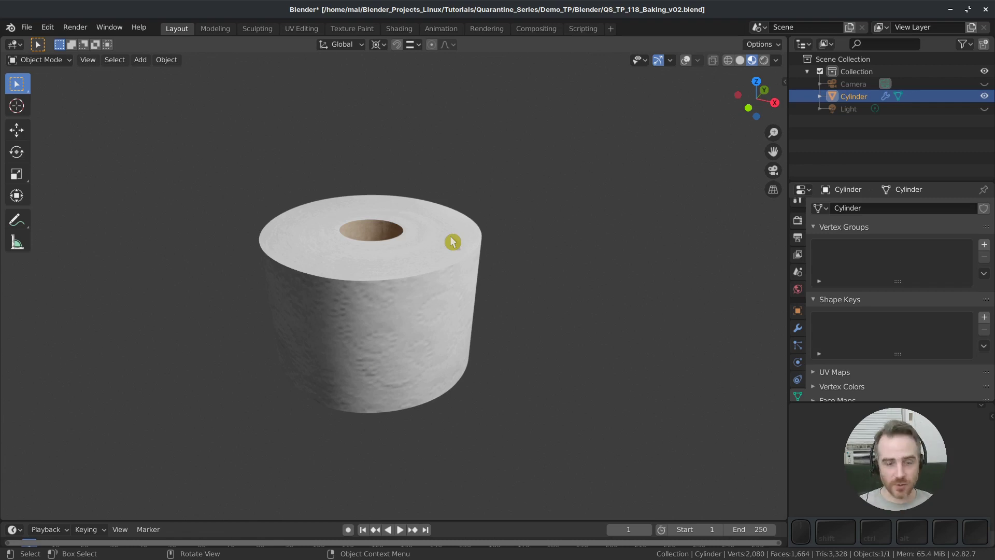
pyautogui.click(686, 60)
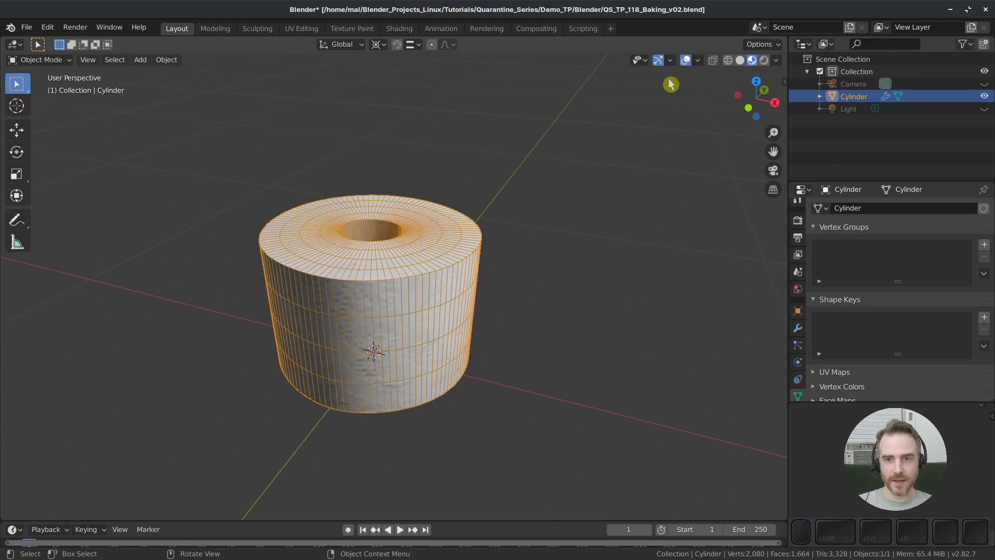
pyautogui.click(698, 60)
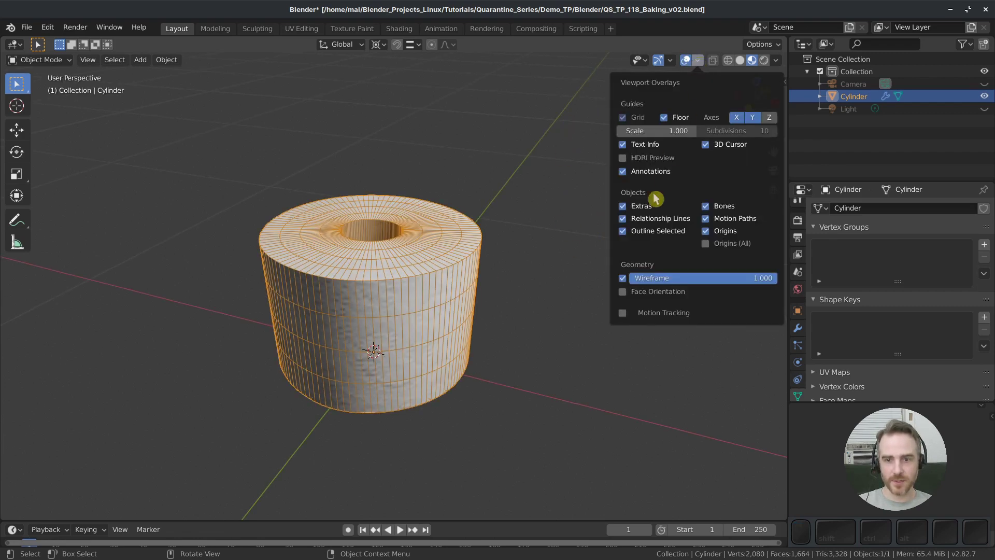
pyautogui.click(623, 278)
pyautogui.click(568, 269)
pyautogui.moveTo(568, 269); pyautogui.dragTo(597, 272, button='middle')
pyautogui.scroll(-12, 597, 273)
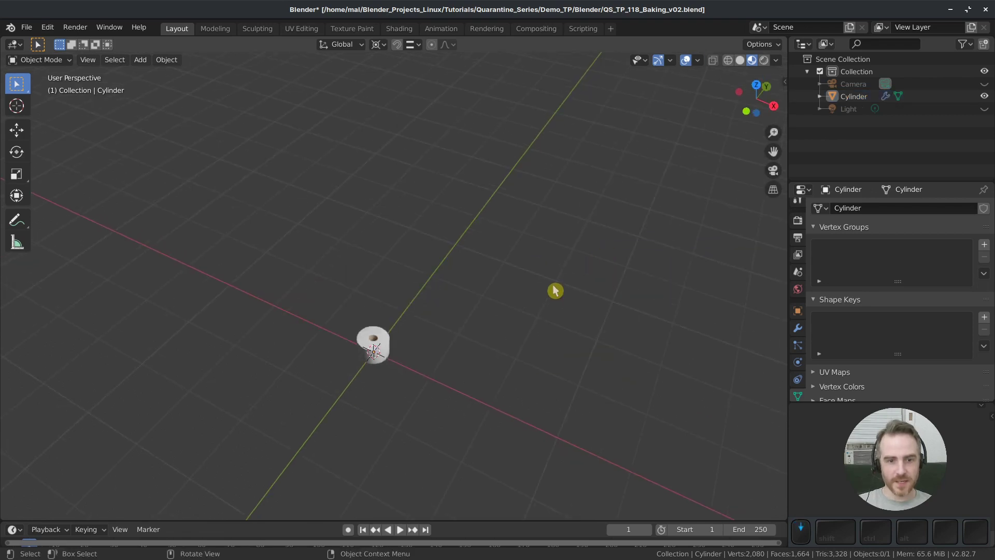
# - Unhide the Light so that it shows in the viewport together with the roll
pyautogui.moveTo(518, 325); pyautogui.dragTo(534, 291, button='middle')
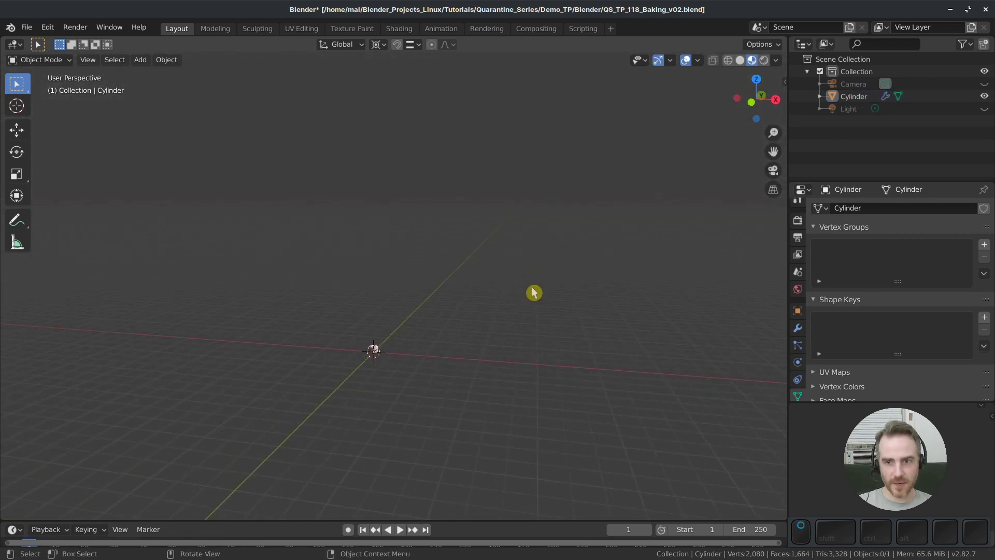
pyautogui.click(985, 108)
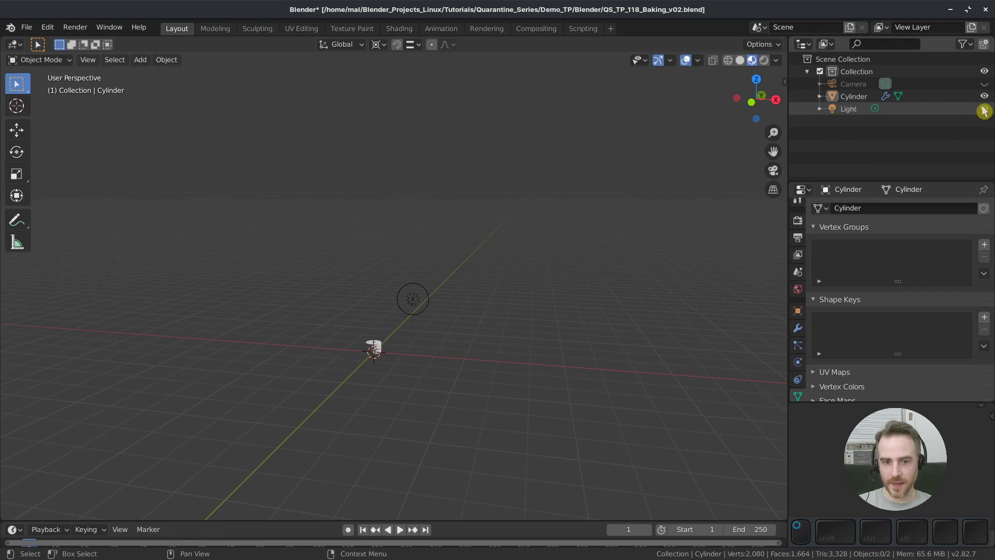
pyautogui.scroll(3, 431, 309)
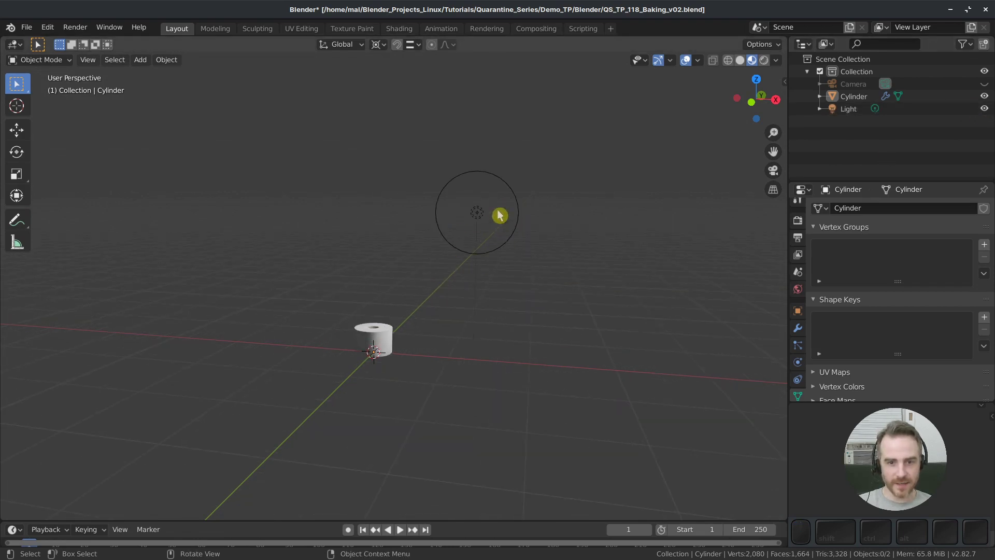
# - Rotate the toilet roll about -159 degrees around the global Z axis, and deselect it
pyautogui.click(388, 336)
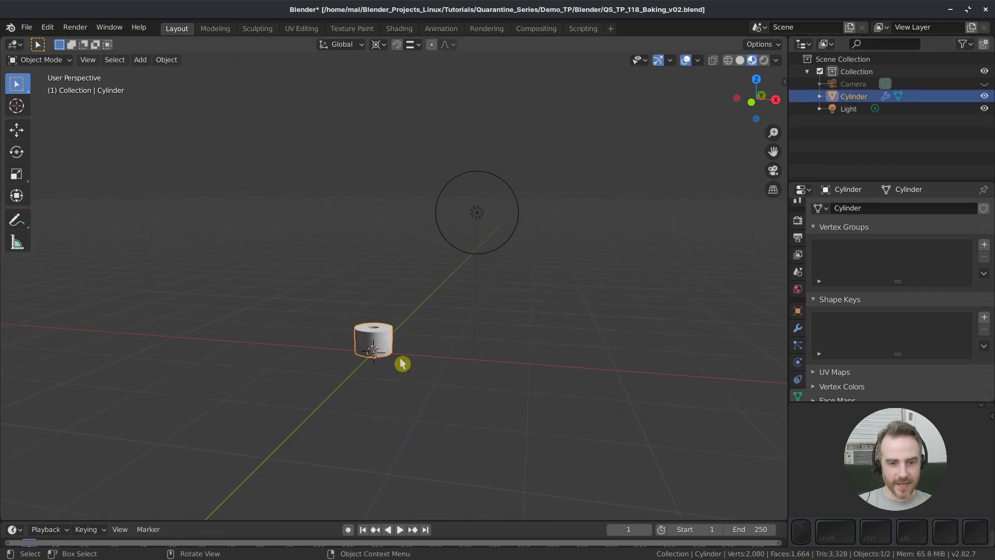
pyautogui.press('r')
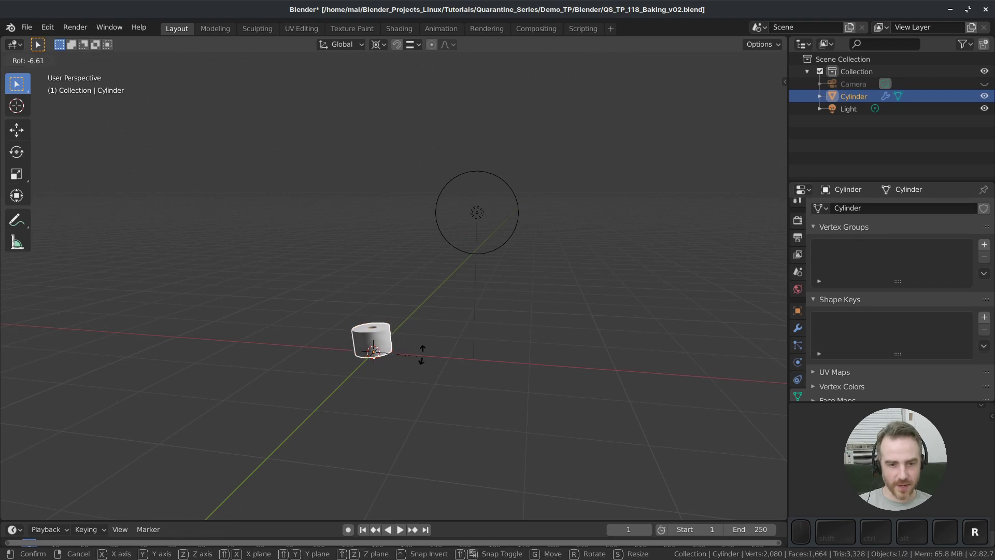
pyautogui.press('z')
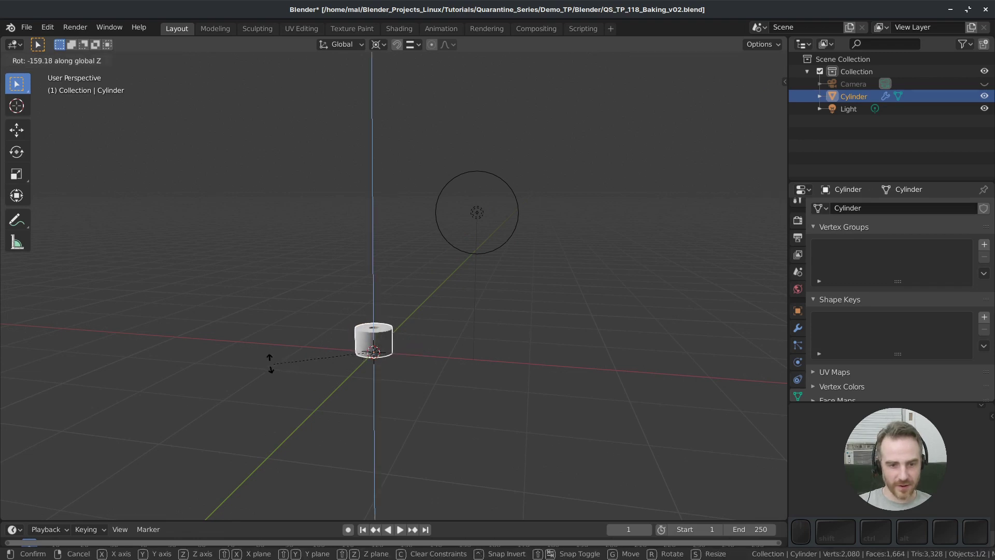
pyautogui.click(271, 364)
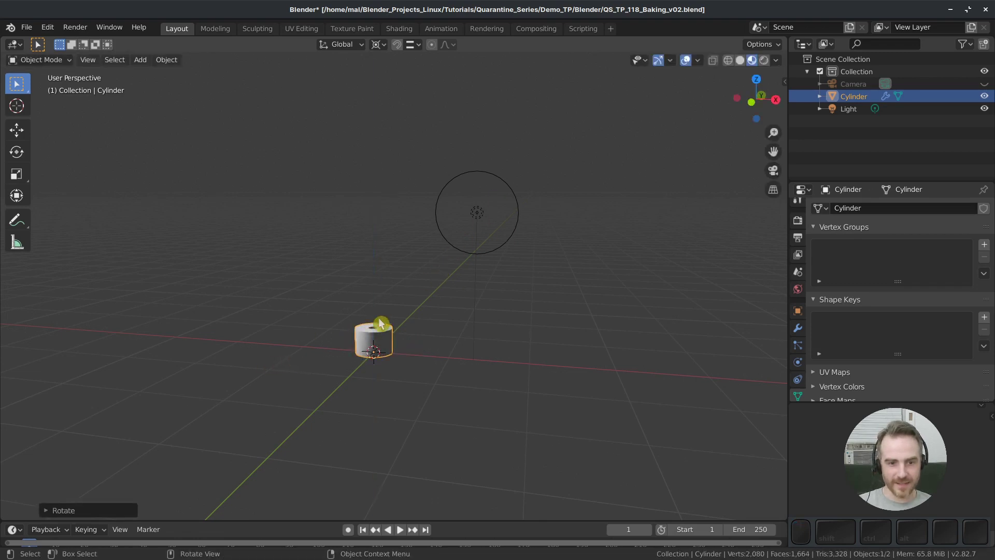
pyautogui.scroll(3, 381, 324)
pyautogui.click(438, 300)
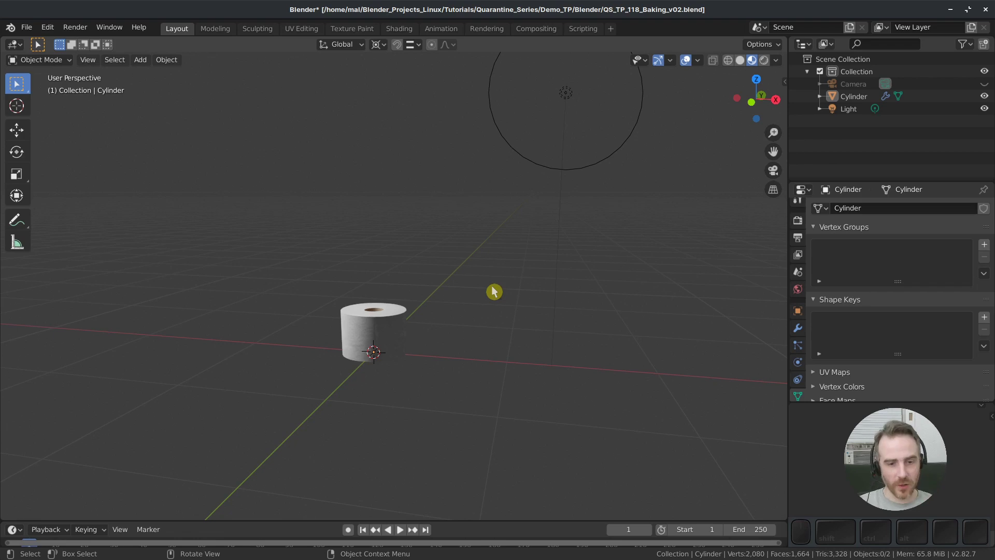
# - Move the roll along the global X axis until it sits beneath the Light, and undo that move
pyautogui.click(393, 333)
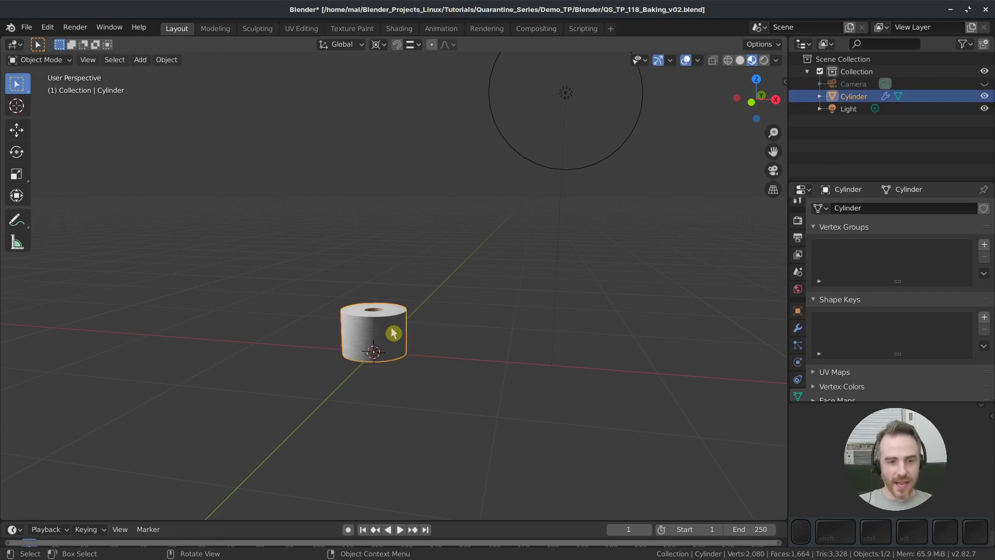
pyautogui.press('g')
pyautogui.press('x')
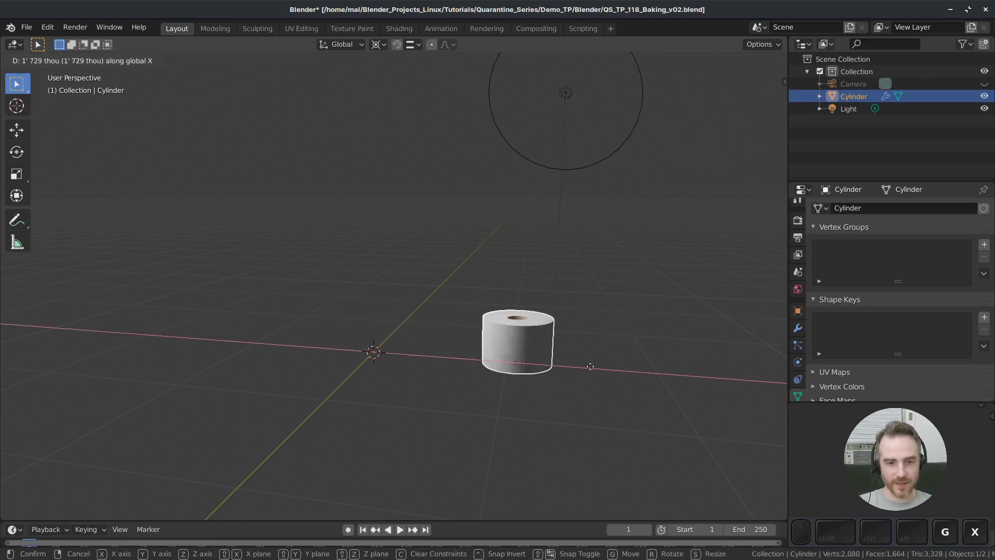
pyautogui.click(564, 373)
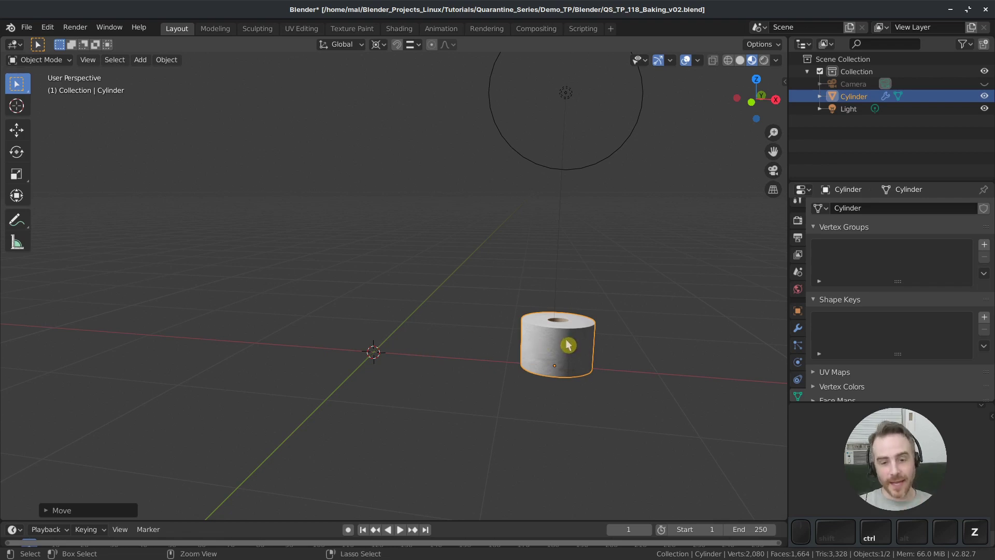
pyautogui.hotkey('ctrl', 'z')
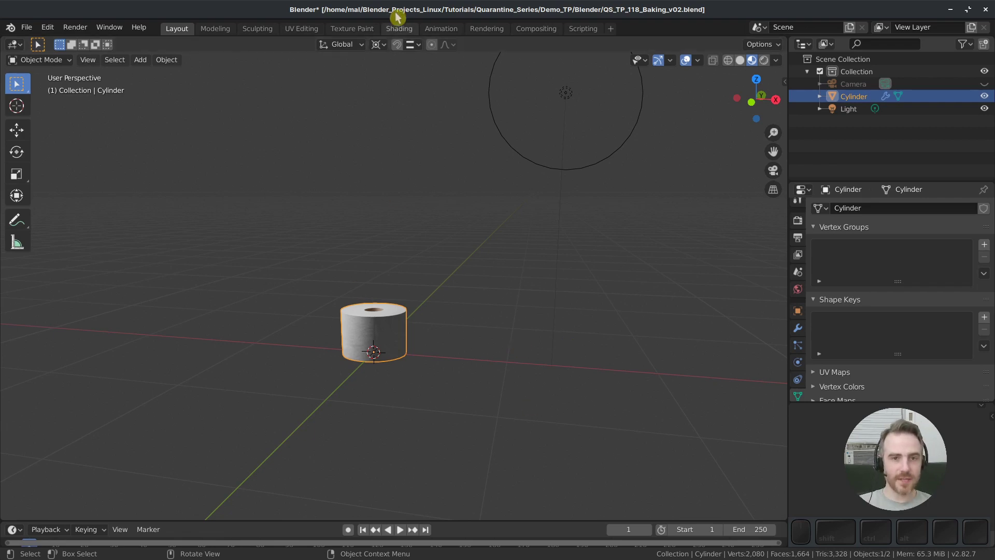
# - In the Shading workspace, start saving a copy of the Placeholder image in the Materials folder, and name the file TP_Shadow_Bake_02
pyautogui.click(397, 33)
pyautogui.moveTo(421, 285); pyautogui.dragTo(394, 275)
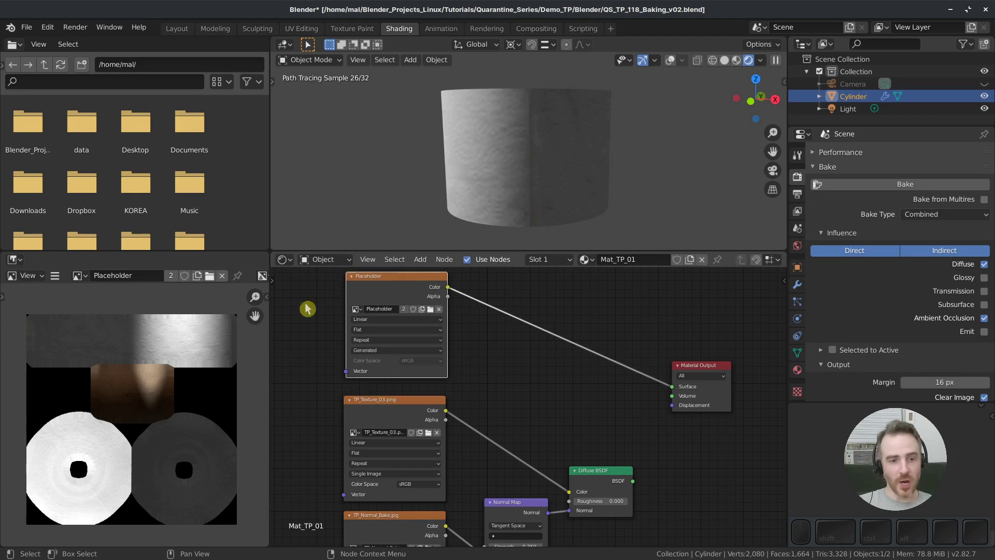
pyautogui.click(55, 275)
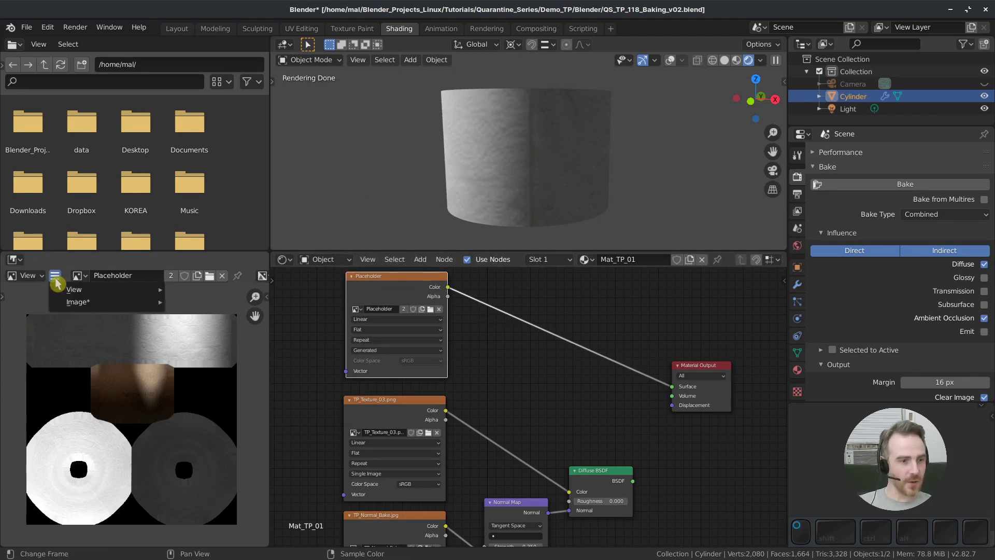
pyautogui.moveTo(73, 302)
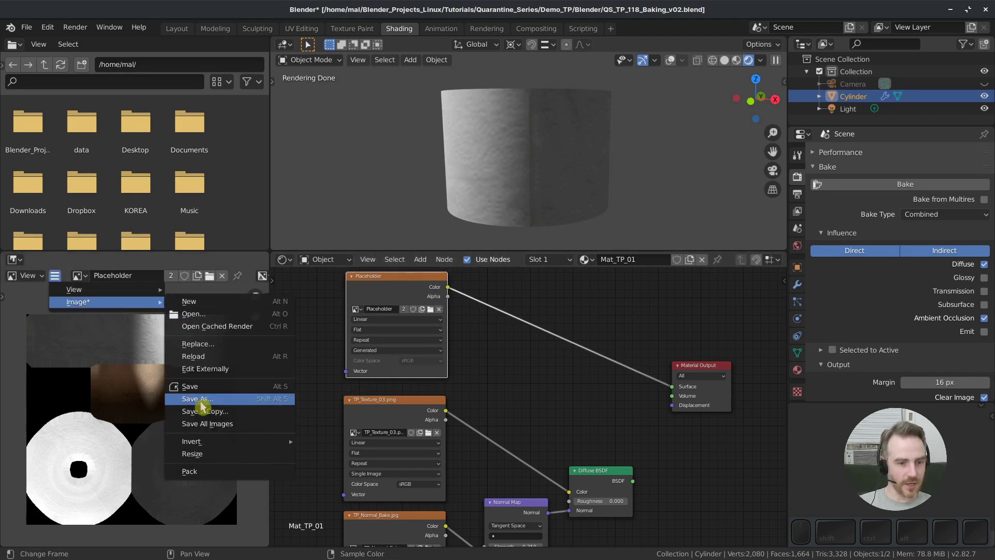
pyautogui.click(210, 411)
pyautogui.click(348, 145)
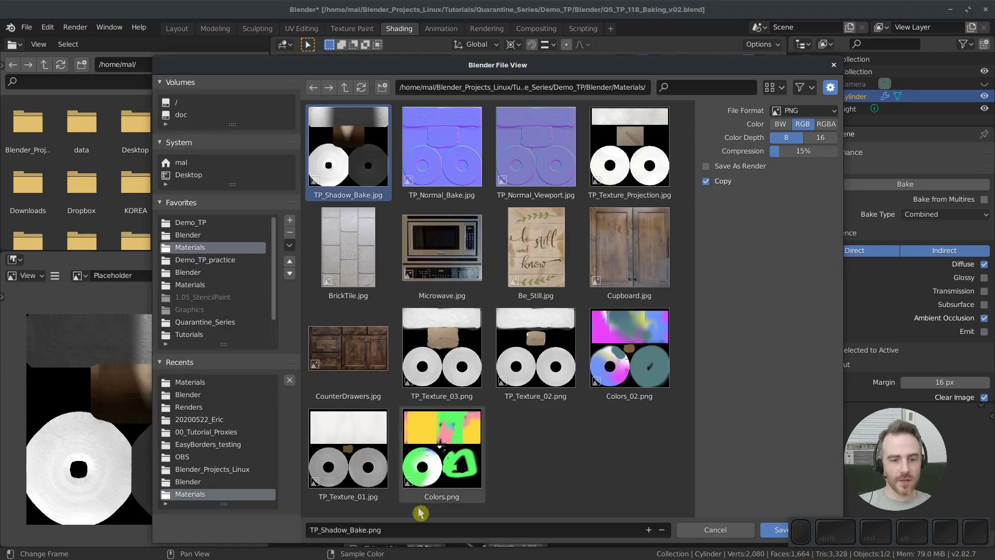
pyautogui.click(367, 530)
pyautogui.click(367, 530)
pyautogui.write('_02')
pyautogui.press('Return')
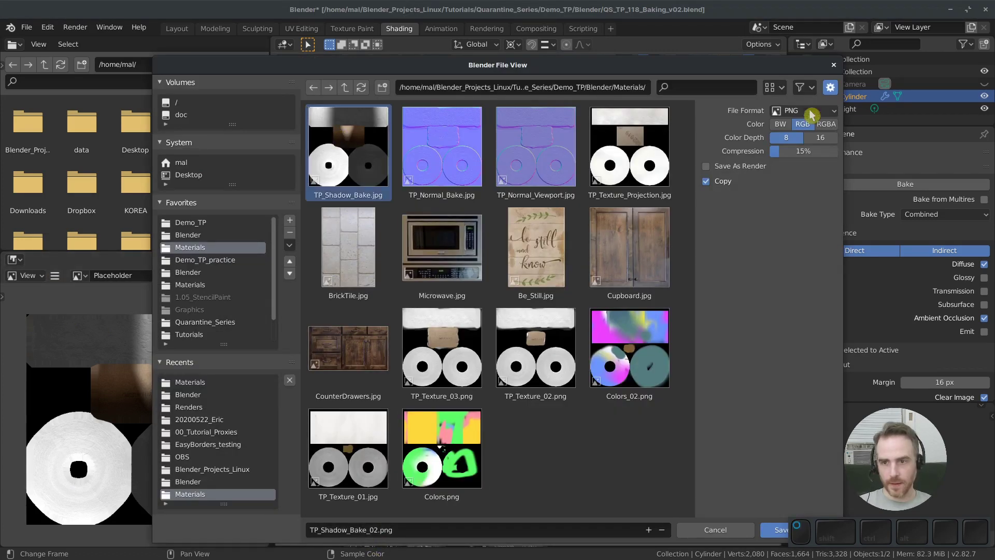
# - Set the file format to JPEG with 75% quality, and save the image copy
pyautogui.click(805, 111)
pyautogui.click(692, 166)
pyautogui.click(807, 140)
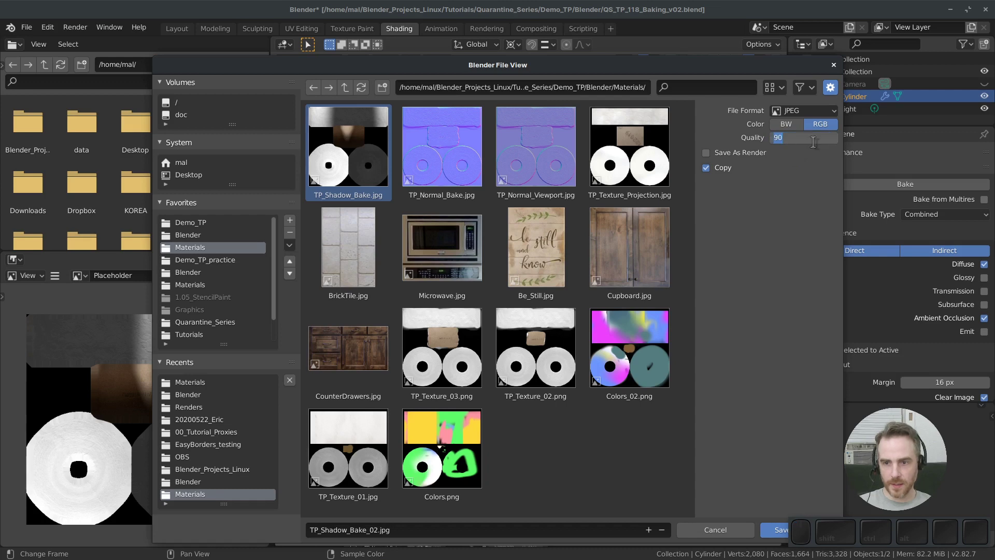
pyautogui.write('75')
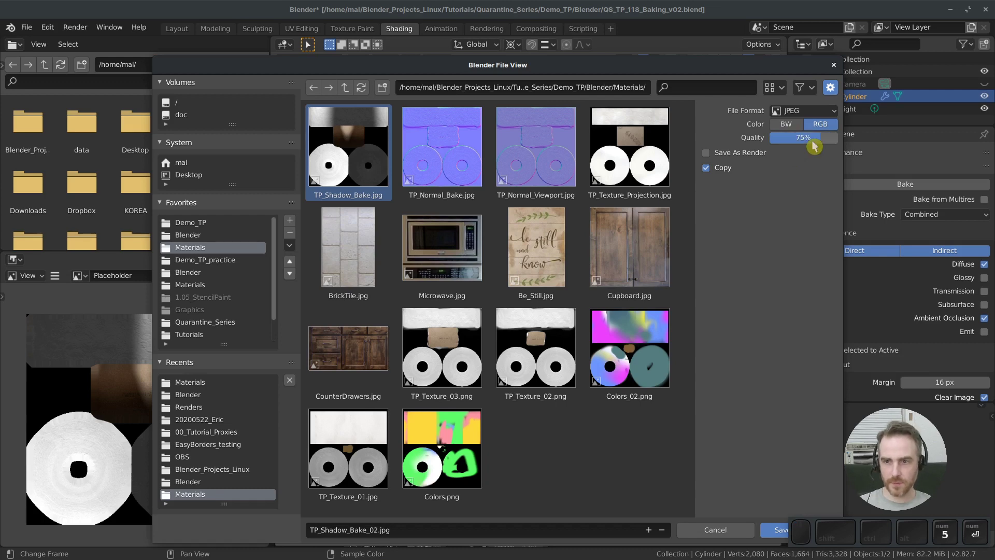
pyautogui.click(772, 530)
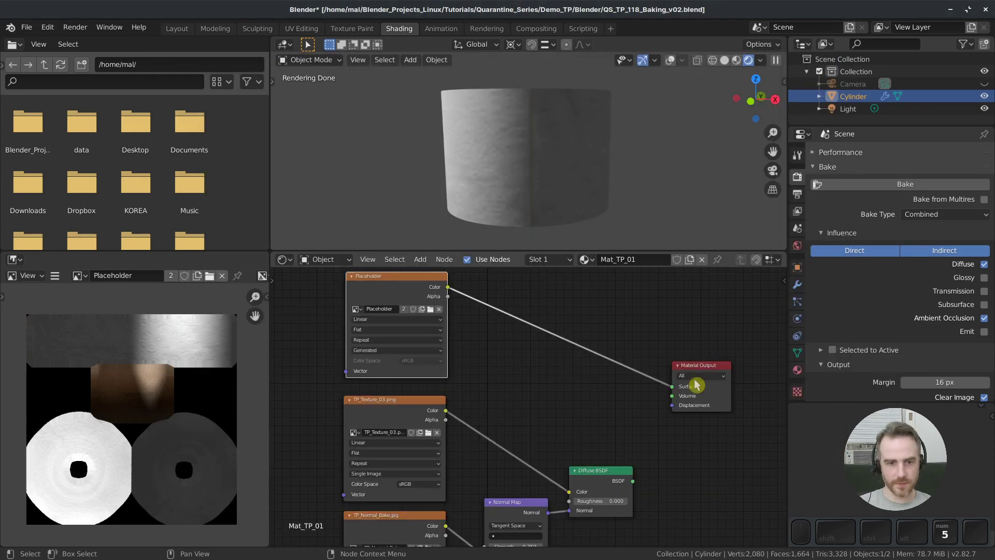
# - Load TP_Shadow_Bake_02.jpg from the Materials folder into the Placeholder image texture node
pyautogui.click(430, 310)
pyautogui.doubleClick(349, 147)
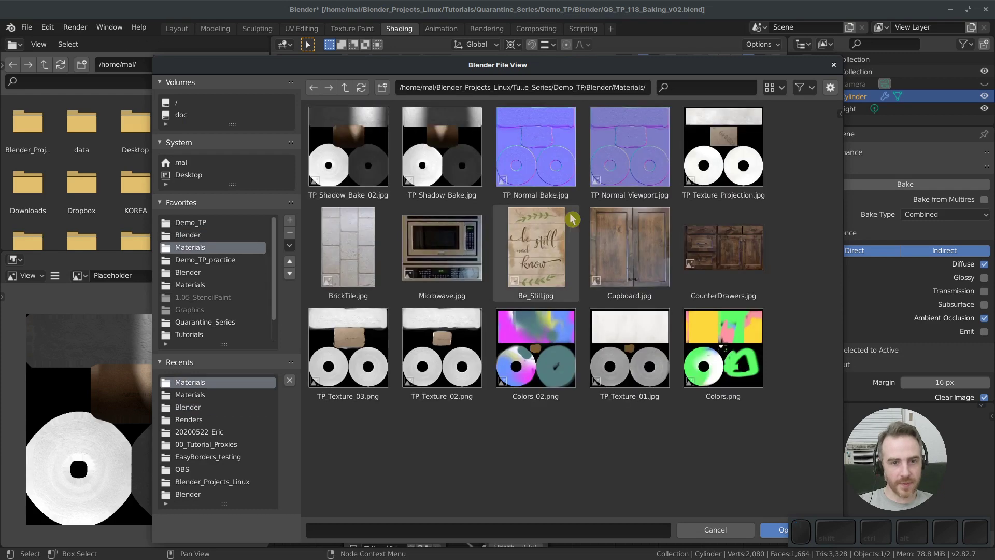
pyautogui.doubleClick(363, 154)
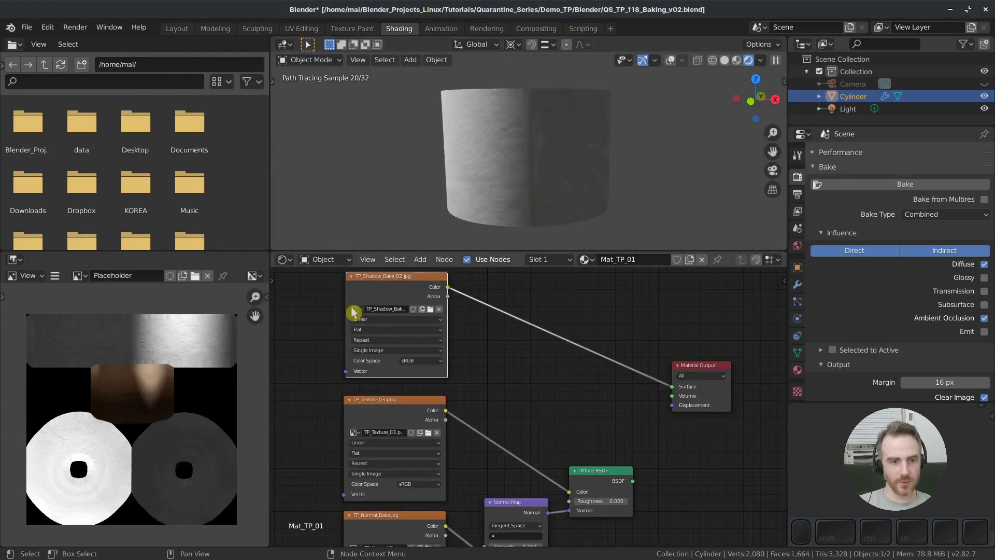
# - Display TP_Texture_03.png in the Image Editor, and switch back to the Placeholder image
pyautogui.click(78, 275)
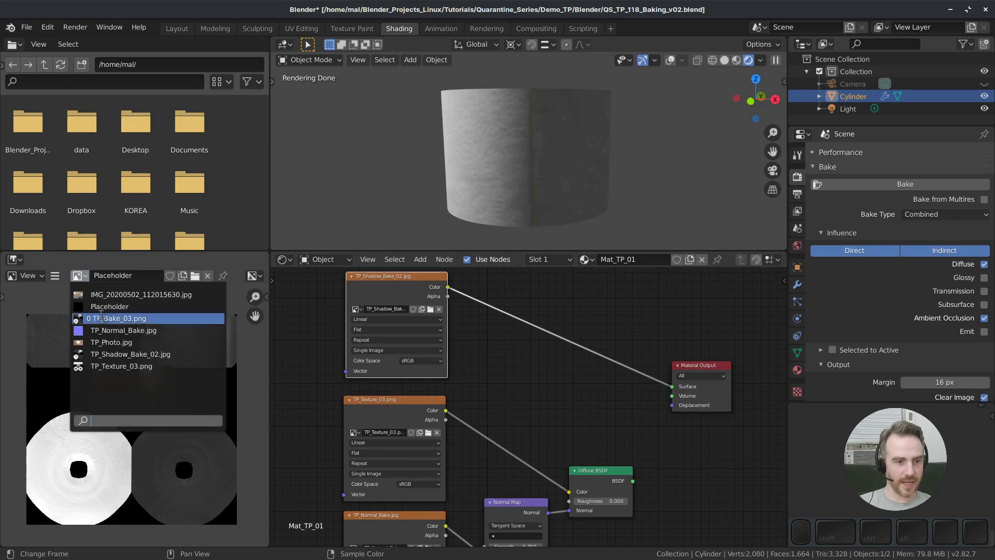
pyautogui.click(109, 368)
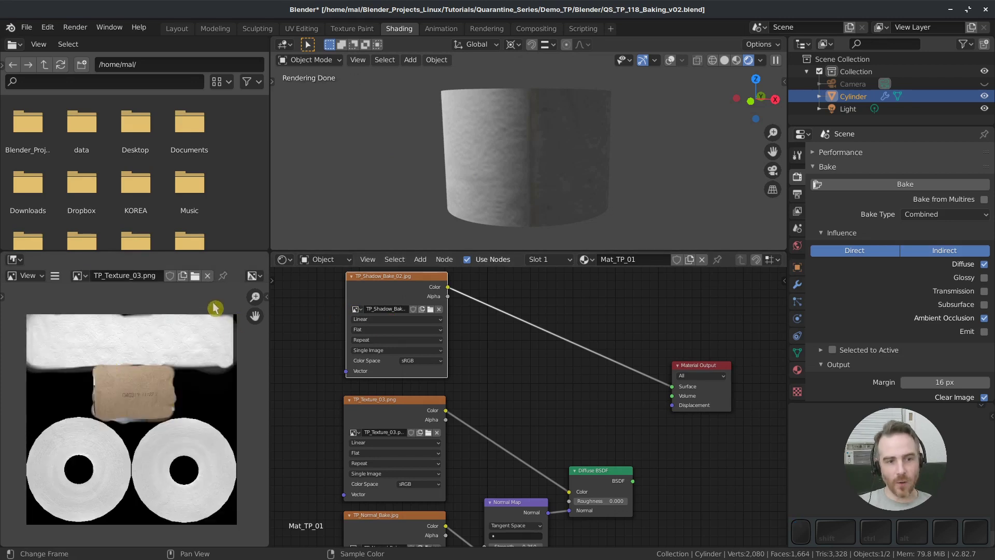
pyautogui.click(80, 276)
pyautogui.click(94, 306)
# - Reload the Placeholder image to clear its baked result, and keep it displayed in the Image Editor
pyautogui.click(55, 275)
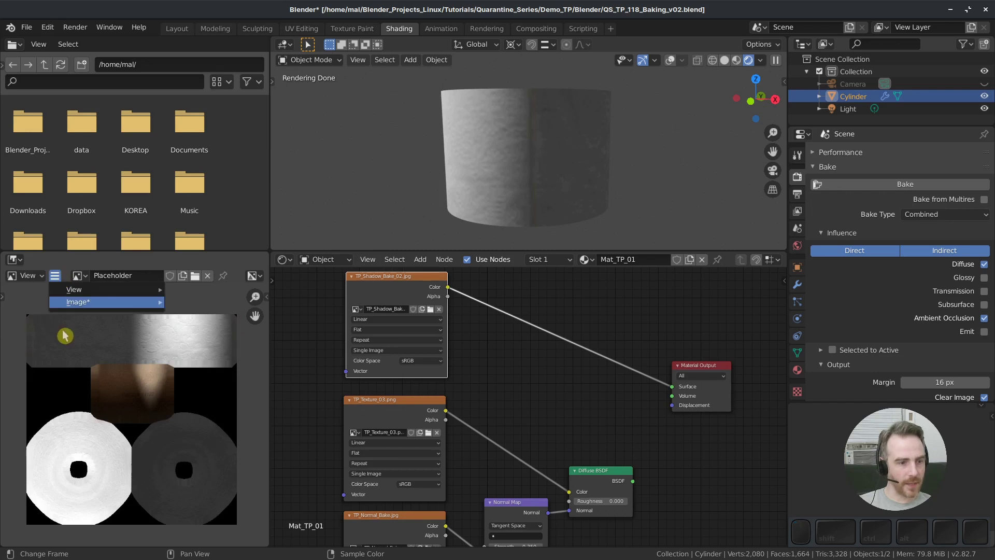
pyautogui.moveTo(104, 302)
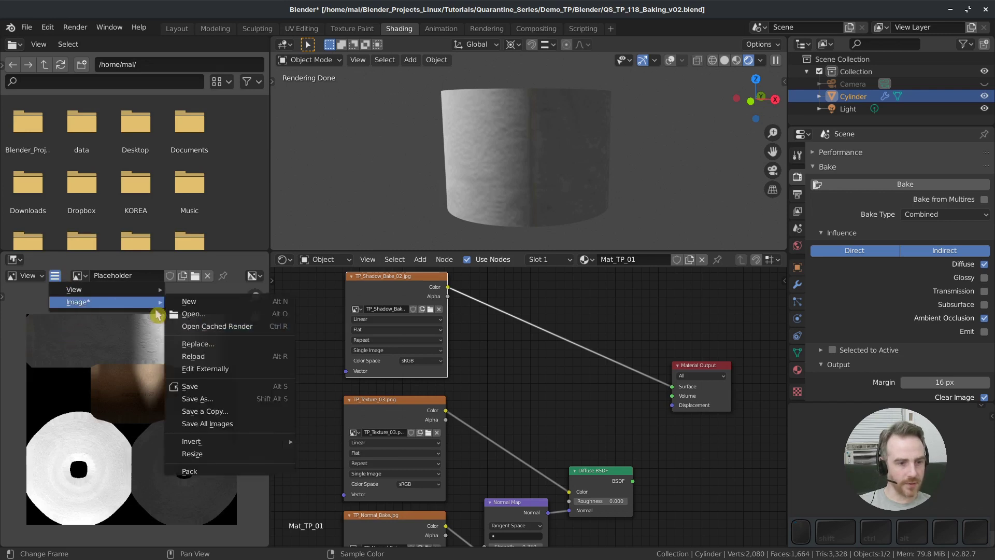
pyautogui.click(218, 357)
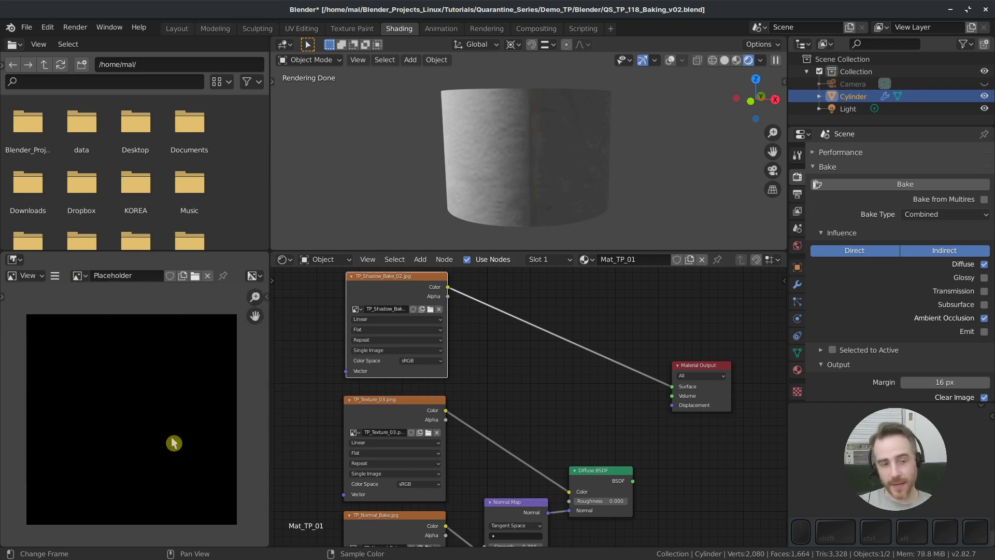
pyautogui.click(80, 275)
pyautogui.click(197, 307)
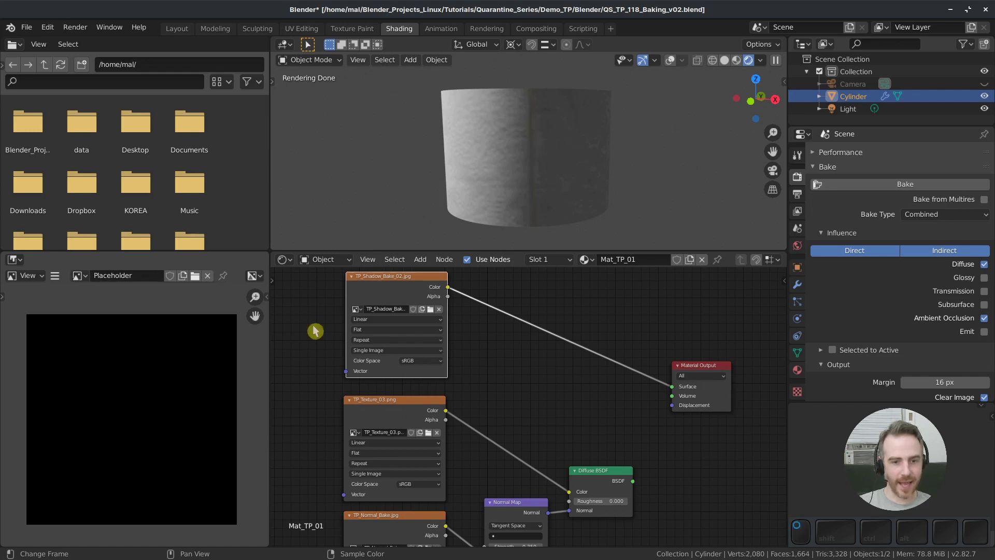
# - Widen the TP_Shadow_Bake_02.jpg node so its full file name fits, and switch to the Layout workspace
pyautogui.moveTo(346, 299); pyautogui.dragTo(316, 295)
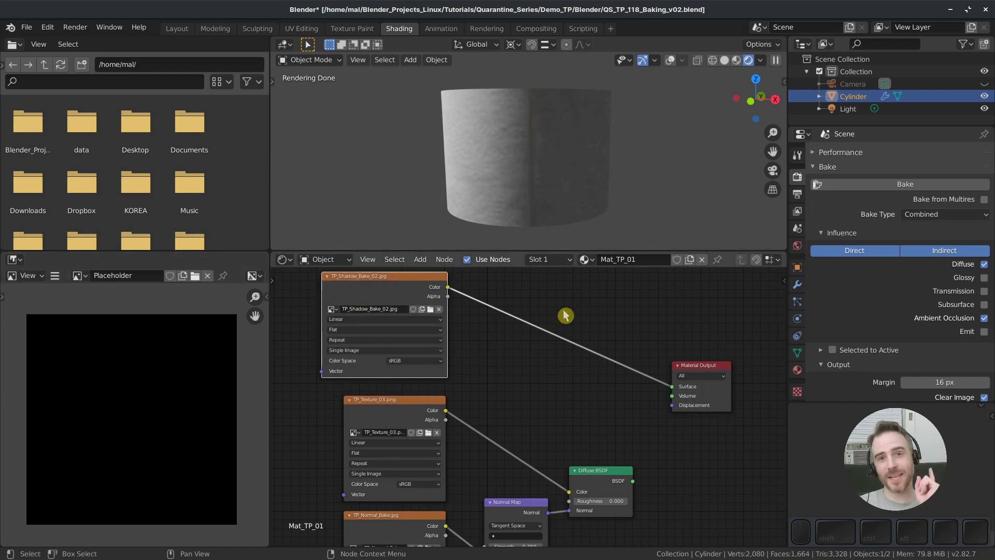
pyautogui.click(177, 28)
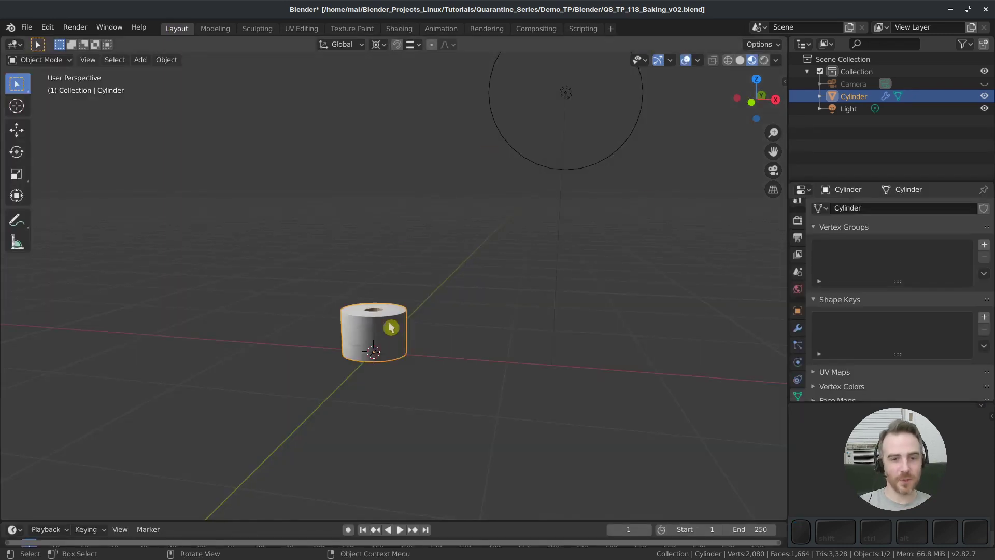